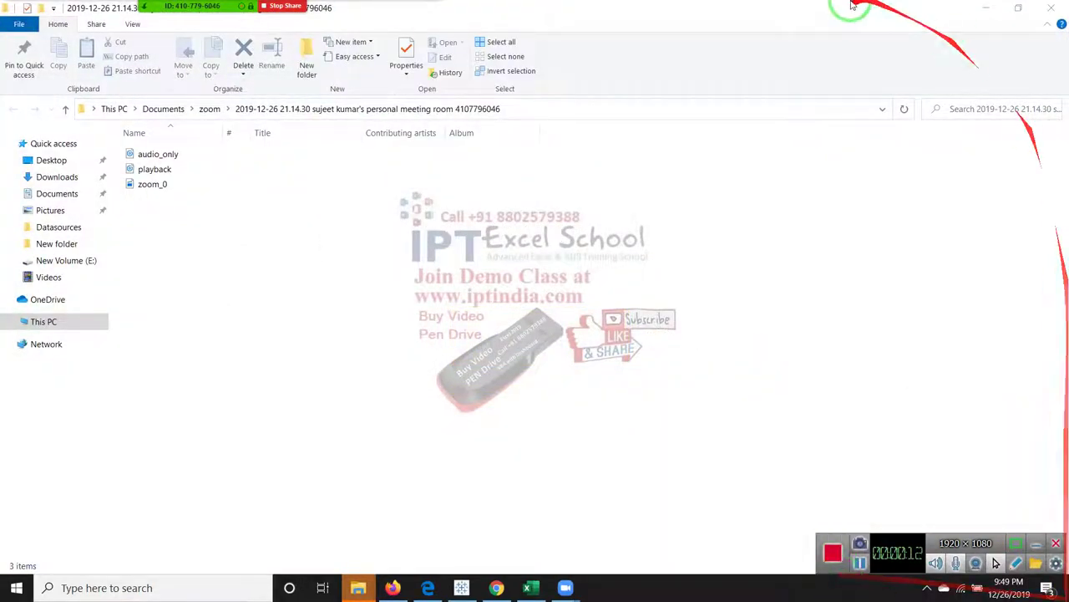
Bring Chrome forward, dismiss the YouTube Studio video-processing notice, and open a new tab
click(1032, 12)
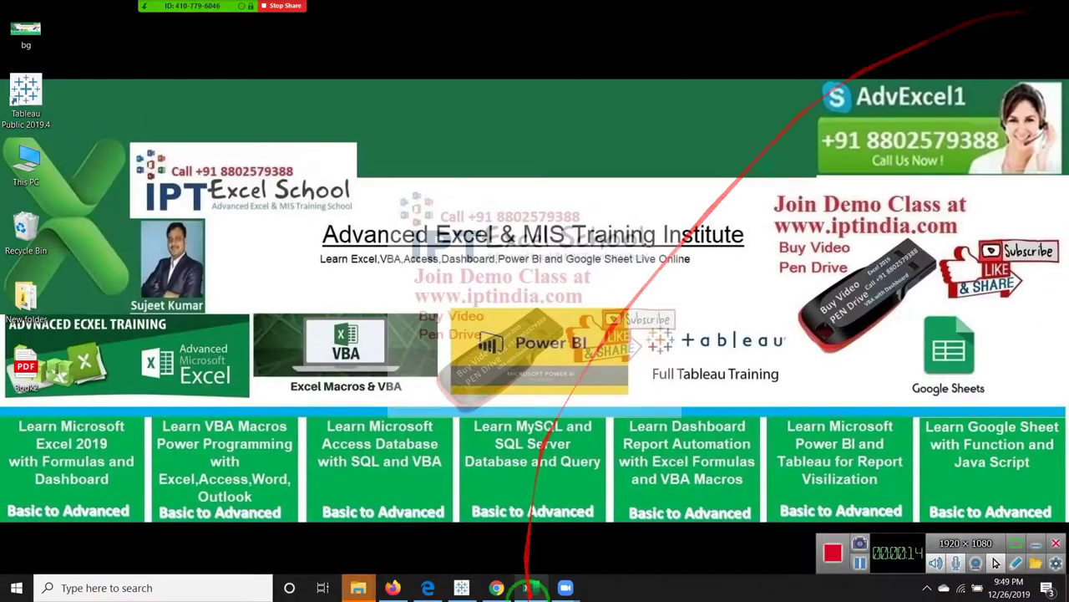
click(492, 588)
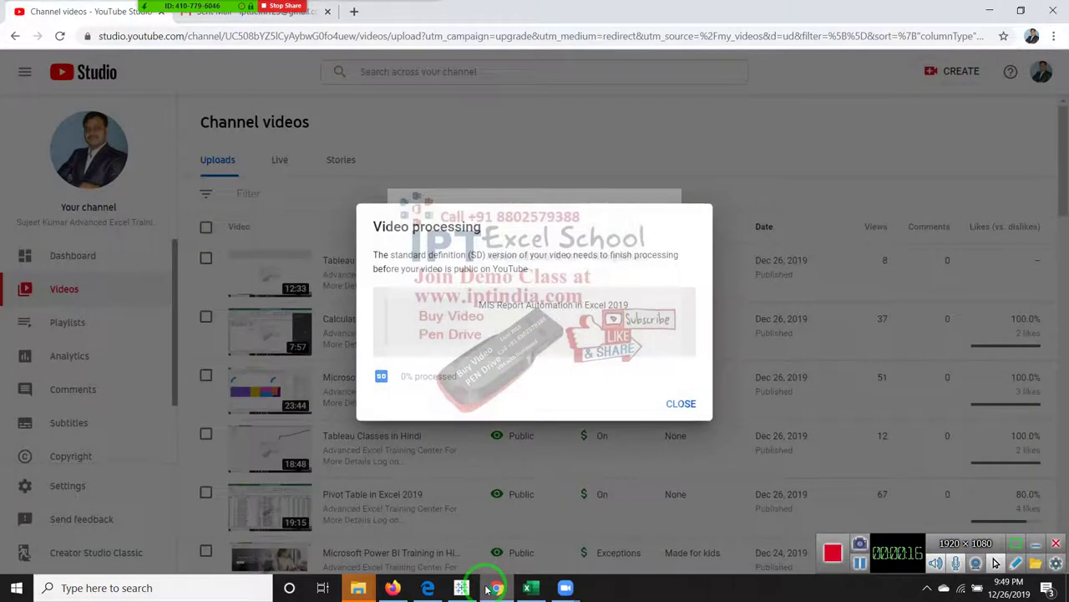
click(681, 404)
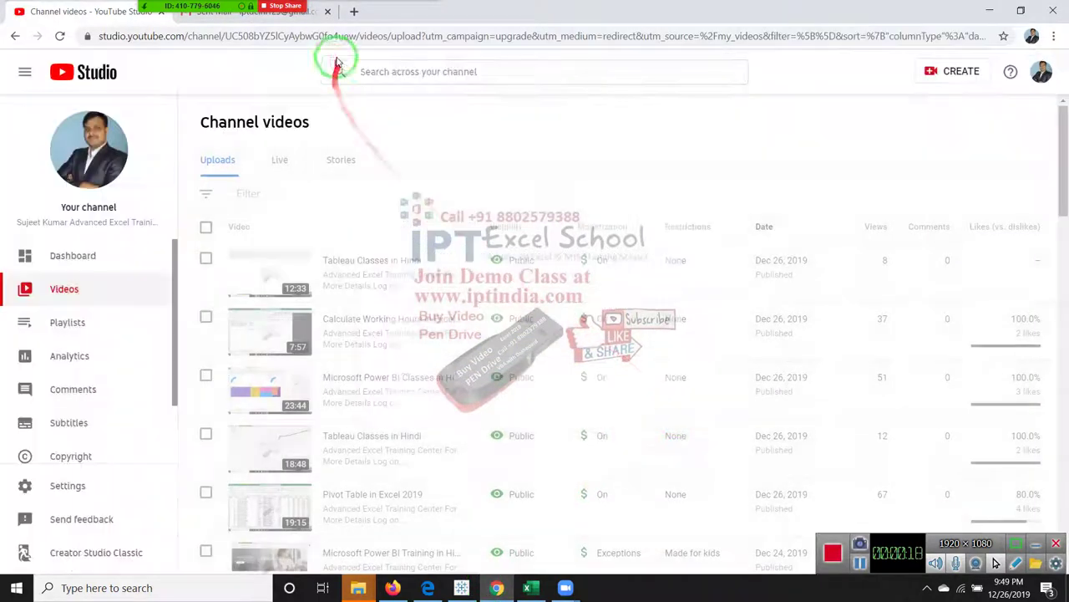
click(355, 12)
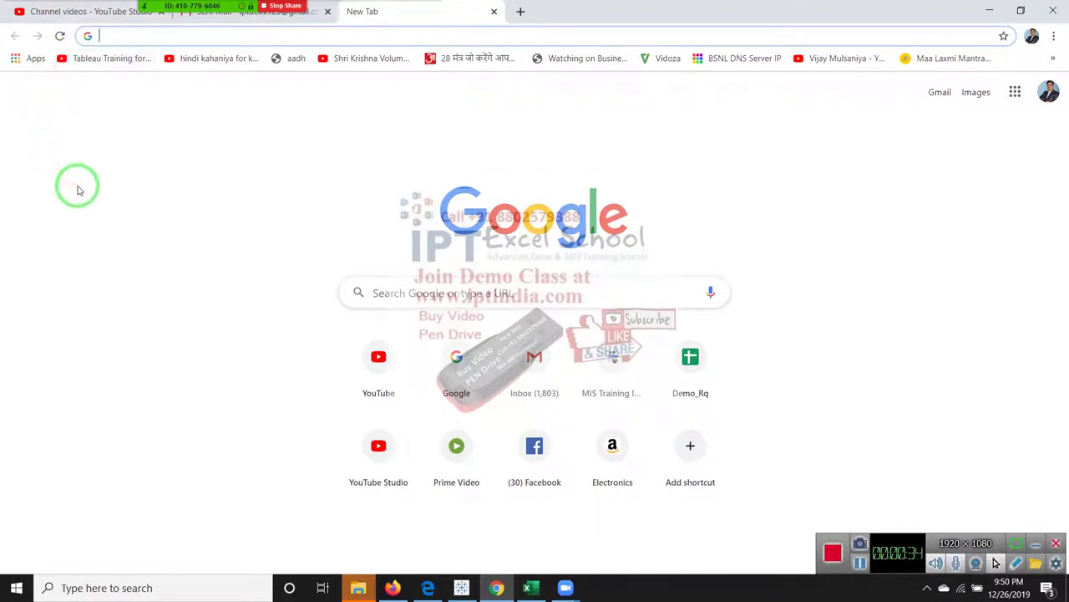
Go to drive.google.com/drive/my-drive using the 'dr' address-bar suggestion
drag(78, 190, 119, 490)
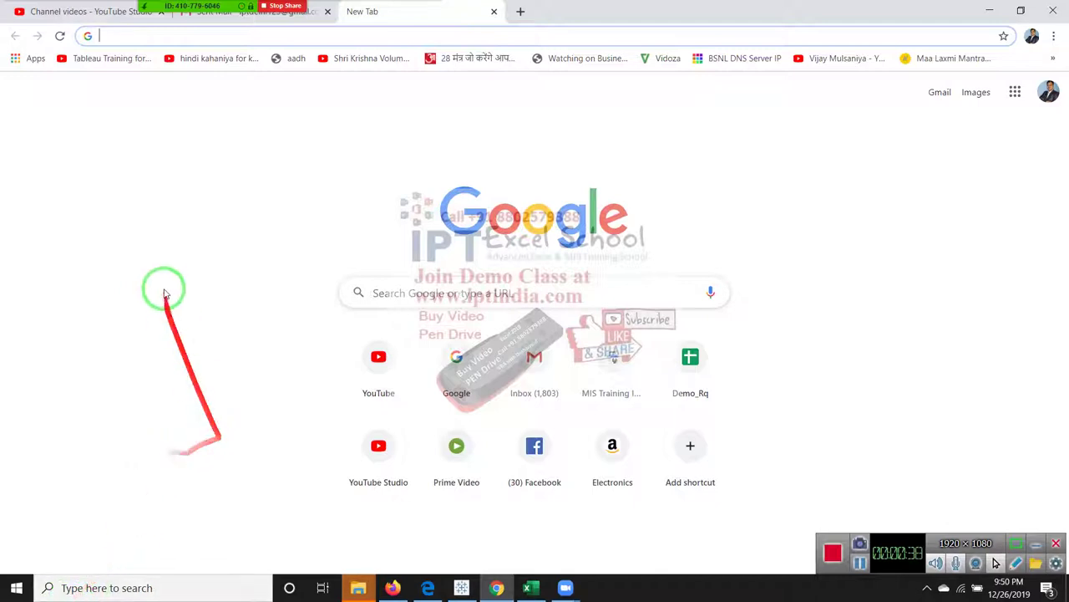
drag(71, 596, 162, 291)
text(drive.google.com/drive/my-drive)
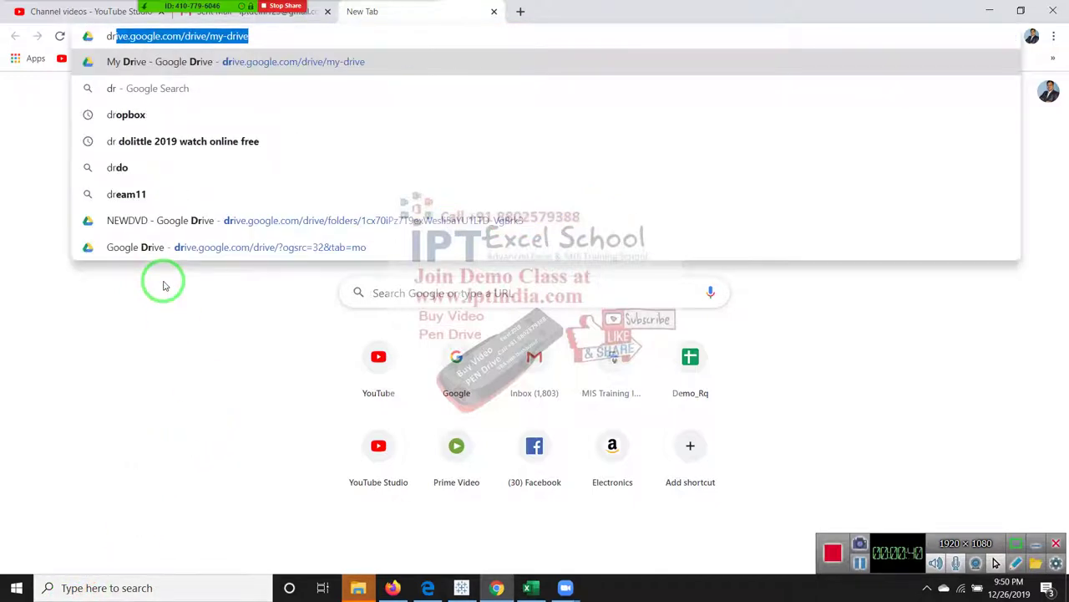
key(Return)
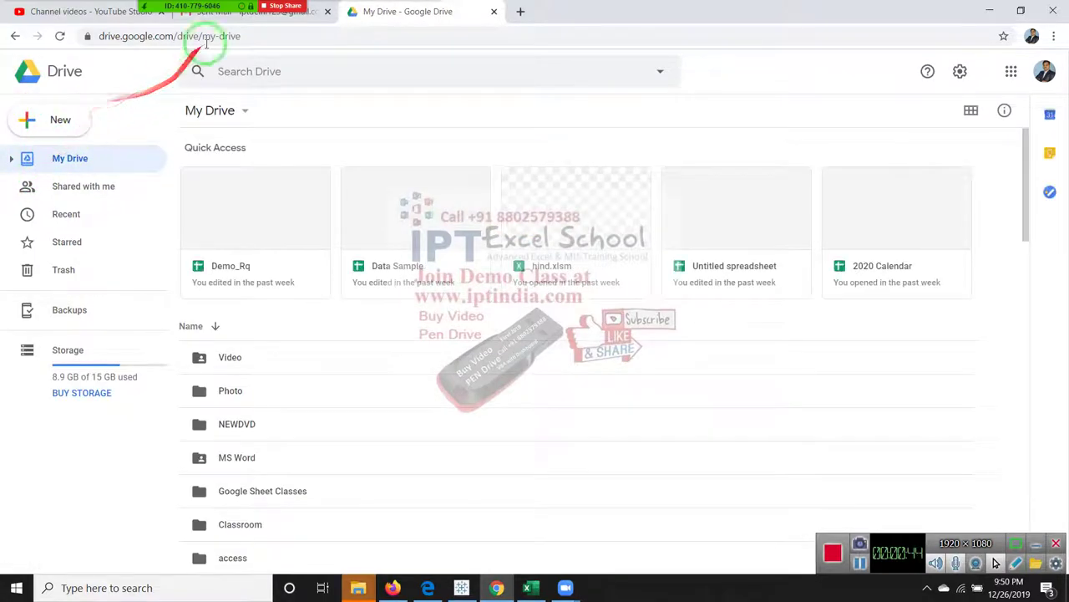
drag(117, 109, 148, 22)
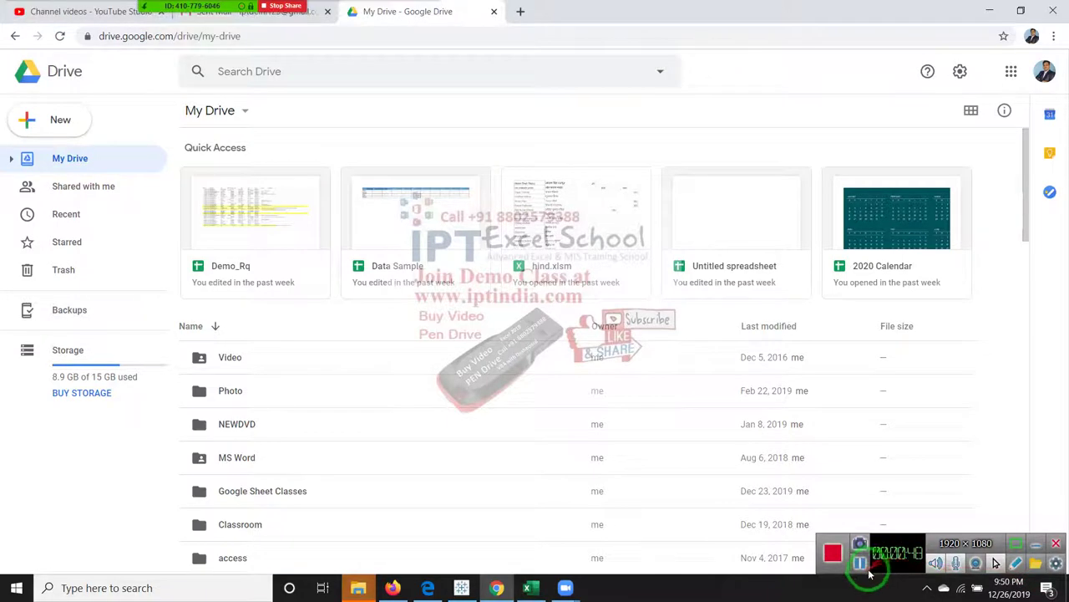
click(55, 11)
click(338, 48)
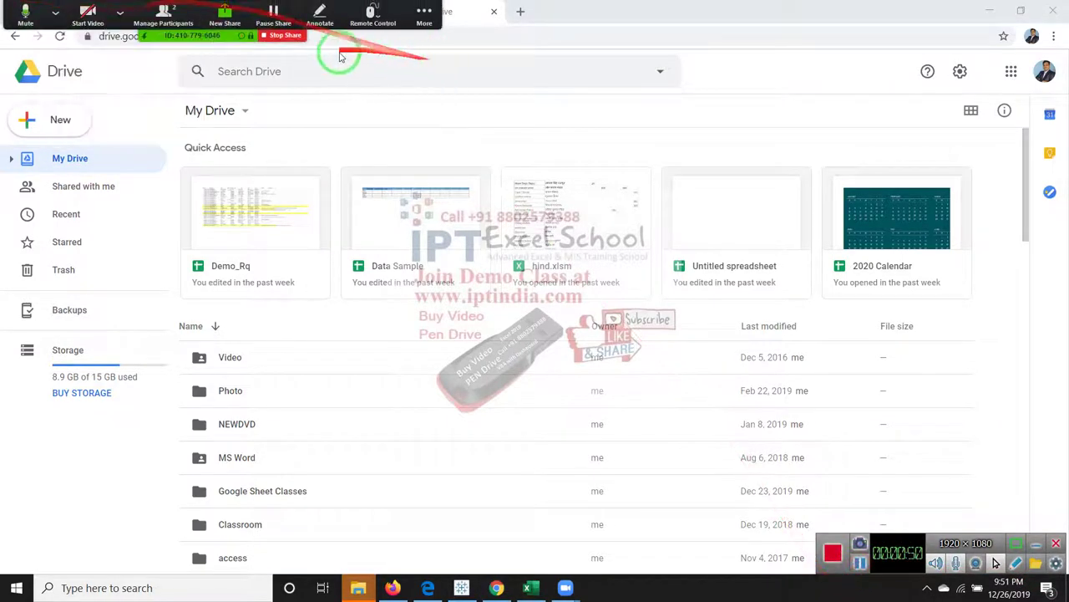
click(120, 11)
click(426, 12)
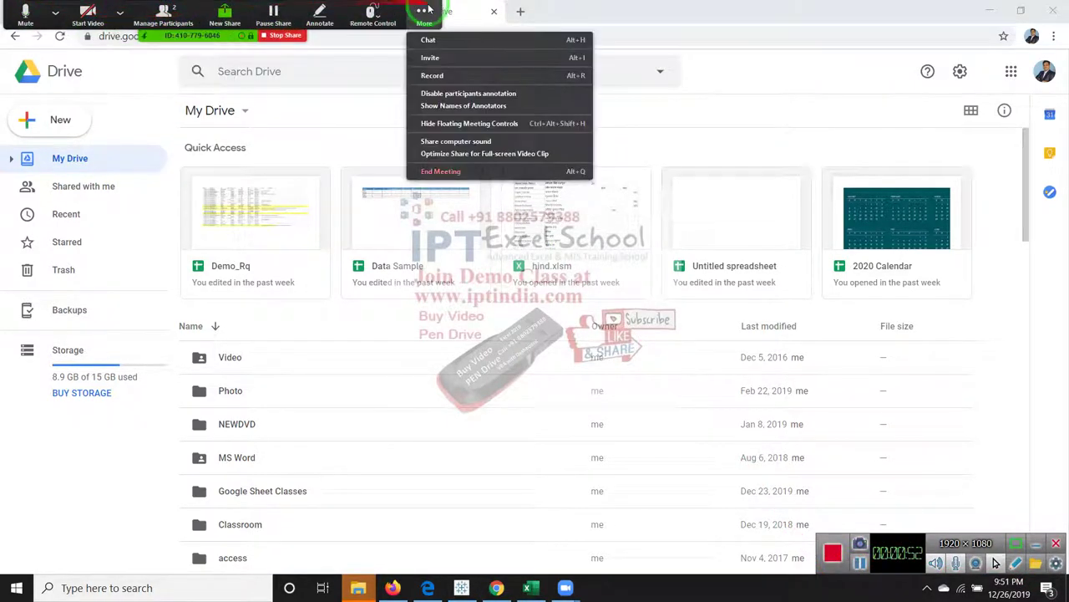
click(452, 75)
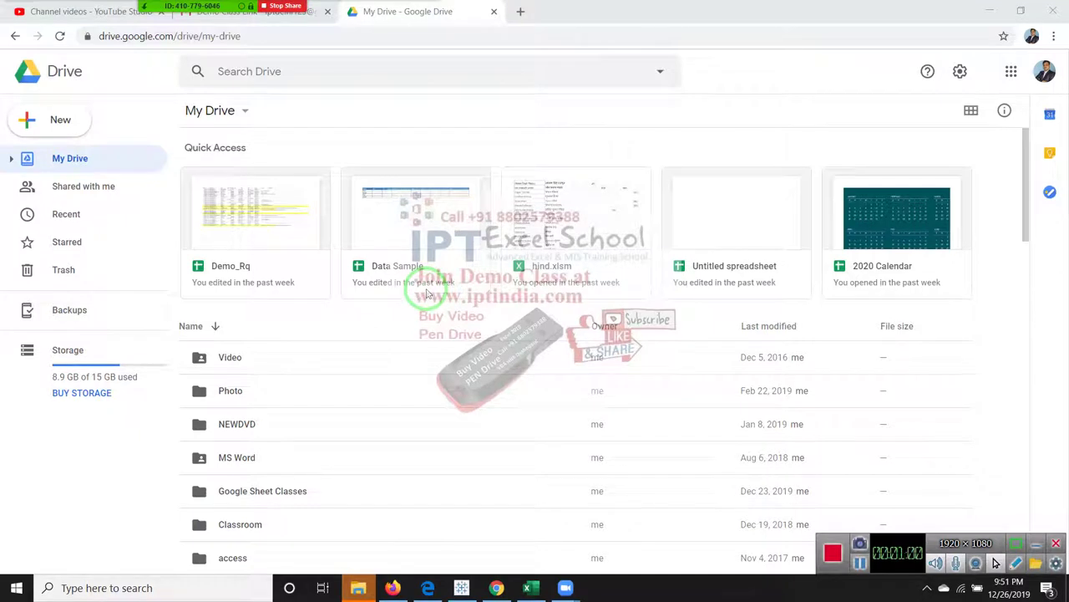
Select the Untitled spreadsheet and scroll through the full My Drive file list
click(754, 234)
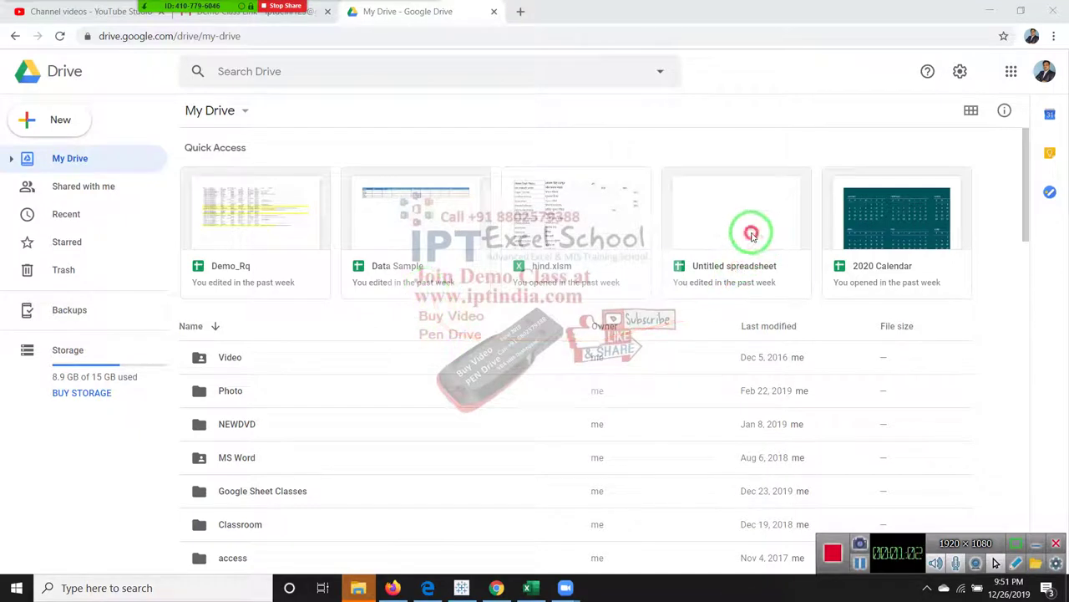
double_click(752, 234)
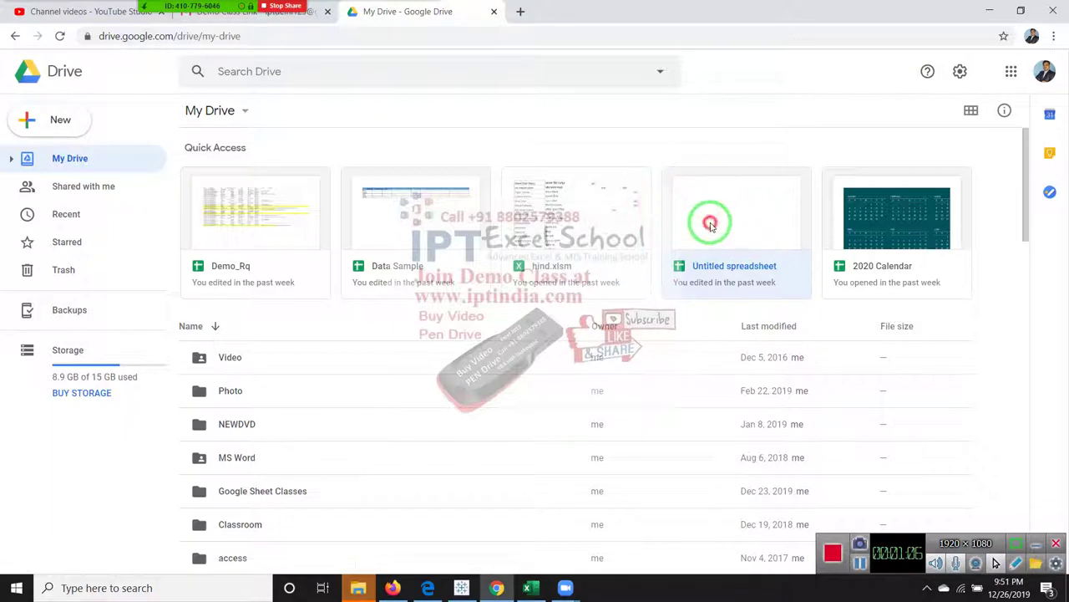
scroll(708, 246, down, 1)
scroll(687, 291, down, 5)
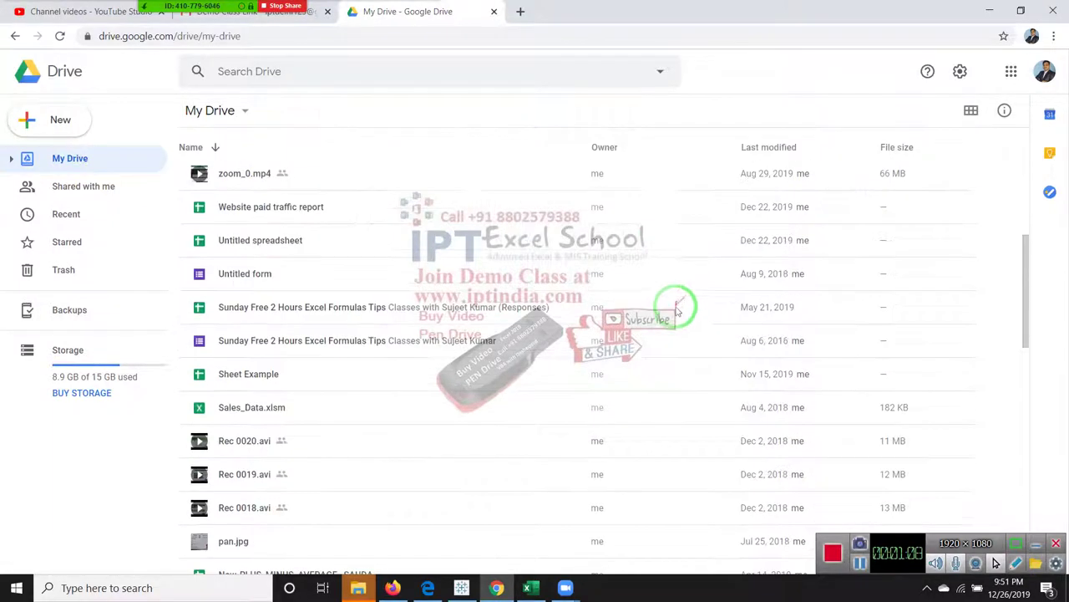
scroll(676, 303, down, 2)
scroll(657, 318, down, 1)
scroll(375, 455, down, 1)
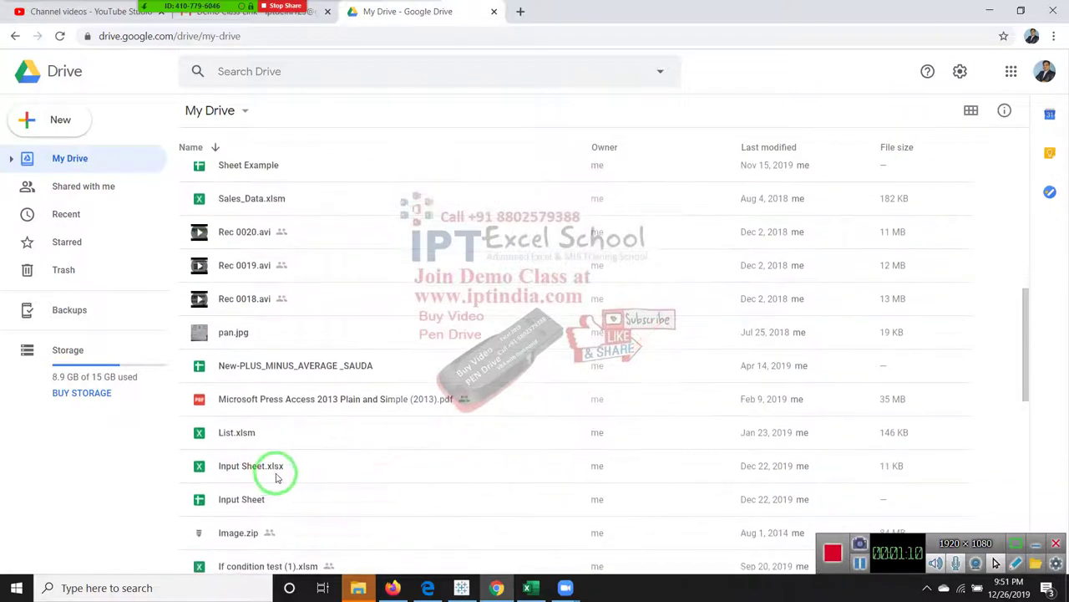
scroll(279, 477, down, 1)
scroll(268, 464, down, 1)
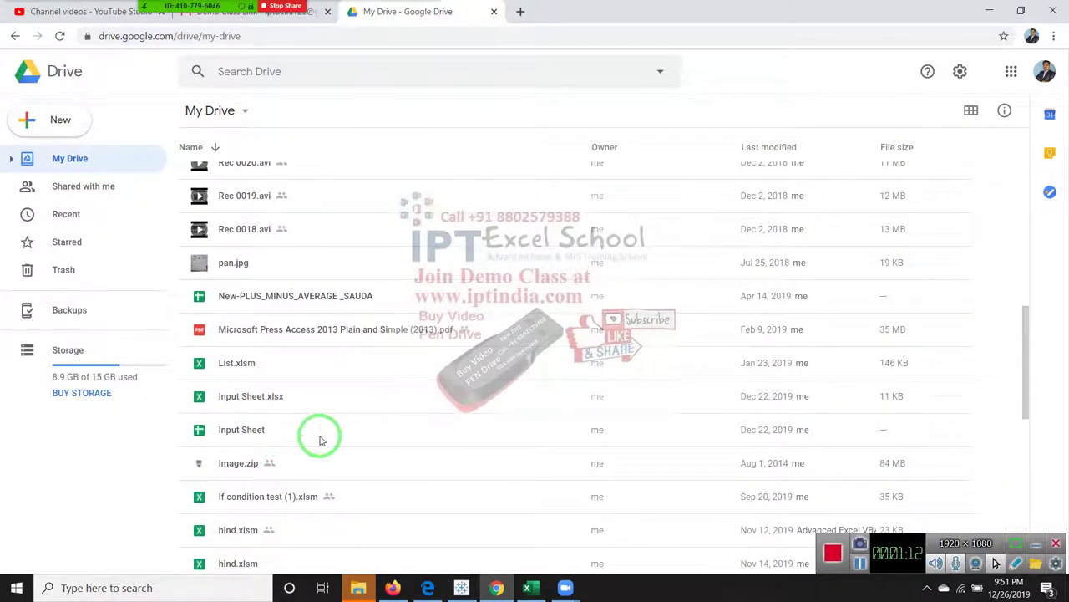
scroll(328, 444, down, 2)
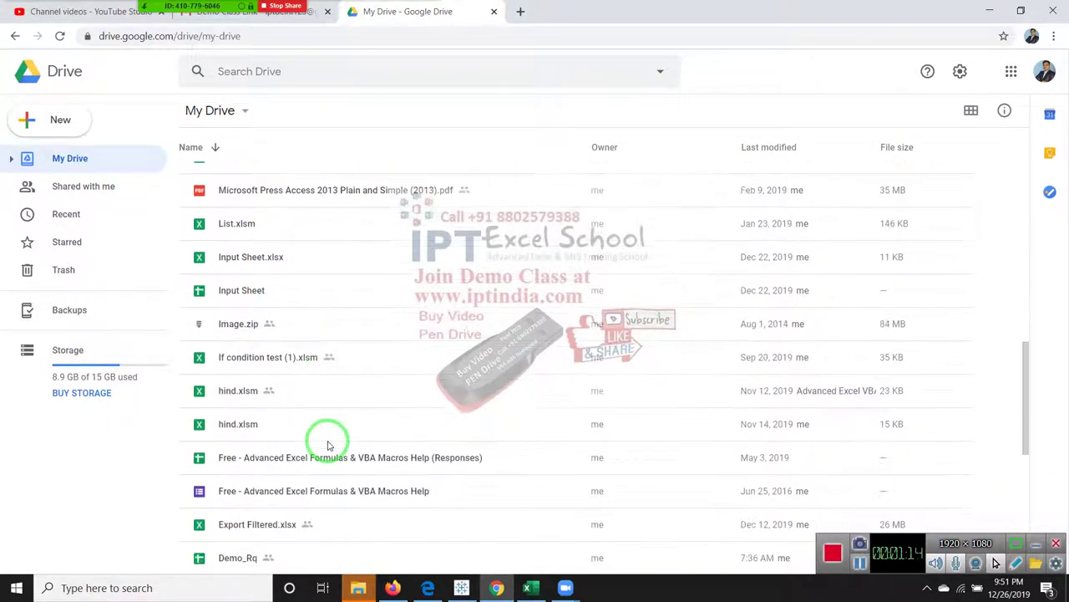
scroll(328, 445, down, 1)
scroll(329, 447, down, 1)
scroll(329, 447, down, 2)
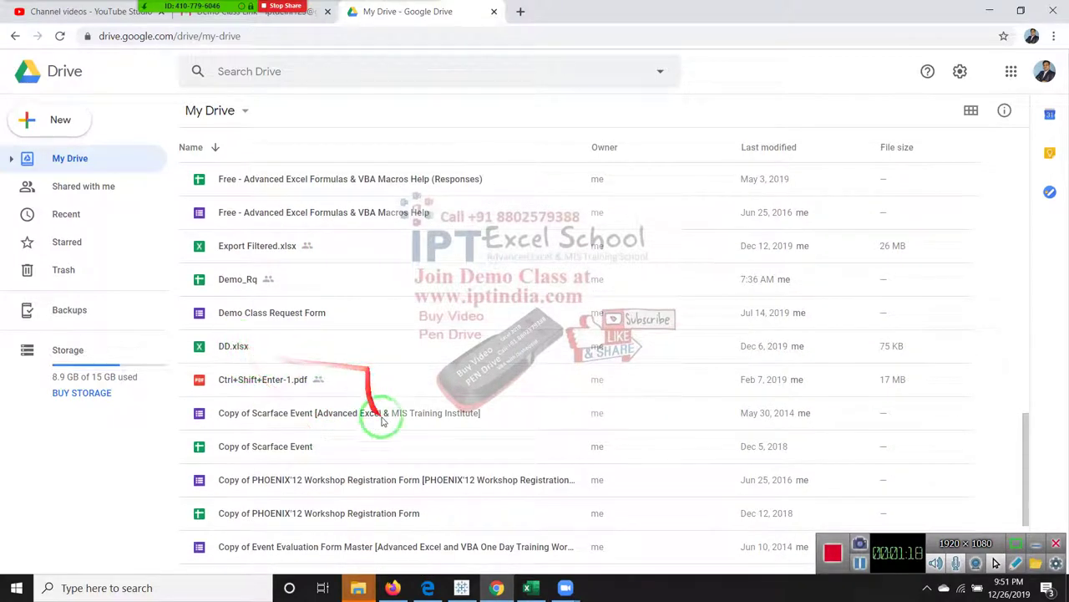
scroll(401, 443, down, 1)
scroll(407, 448, down, 2)
scroll(407, 445, down, 1)
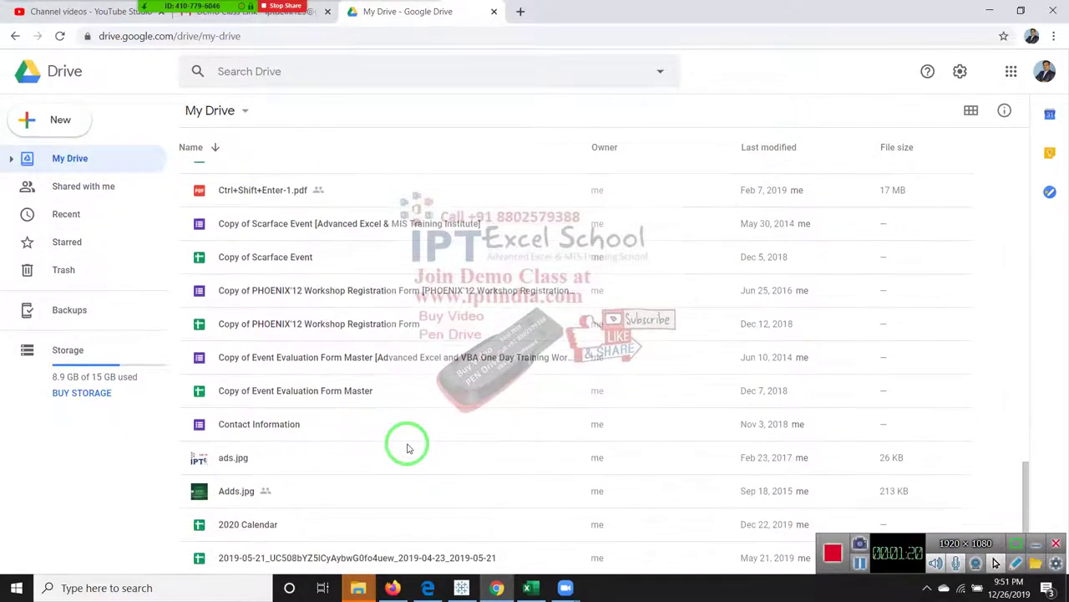
scroll(408, 444, up, 10)
scroll(414, 442, up, 10)
scroll(434, 442, up, 5)
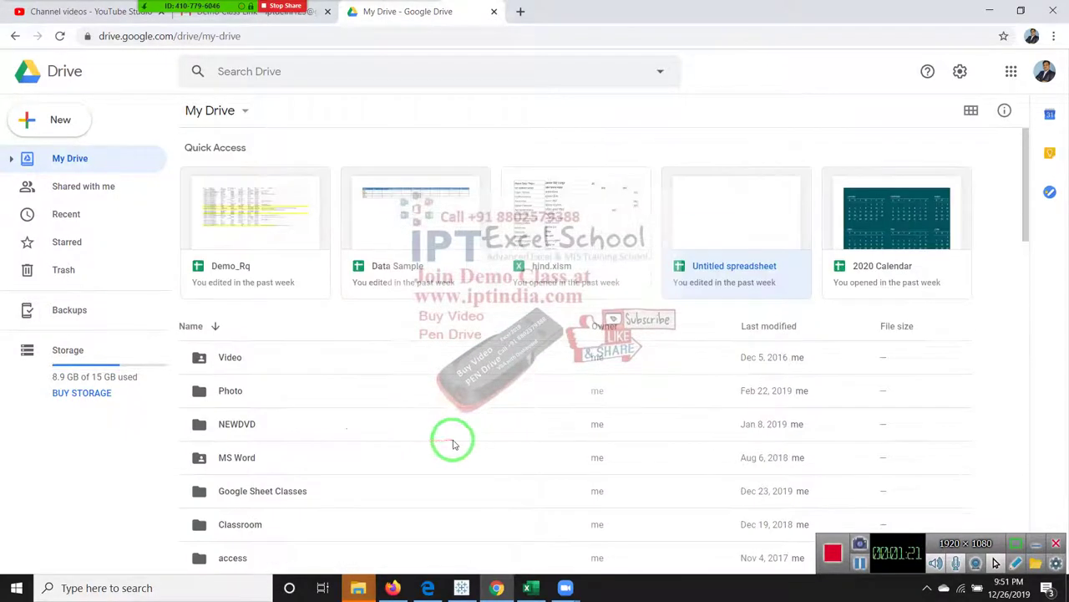
Open the Untitled spreadsheet and rename it to 'Day-2'
double_click(701, 221)
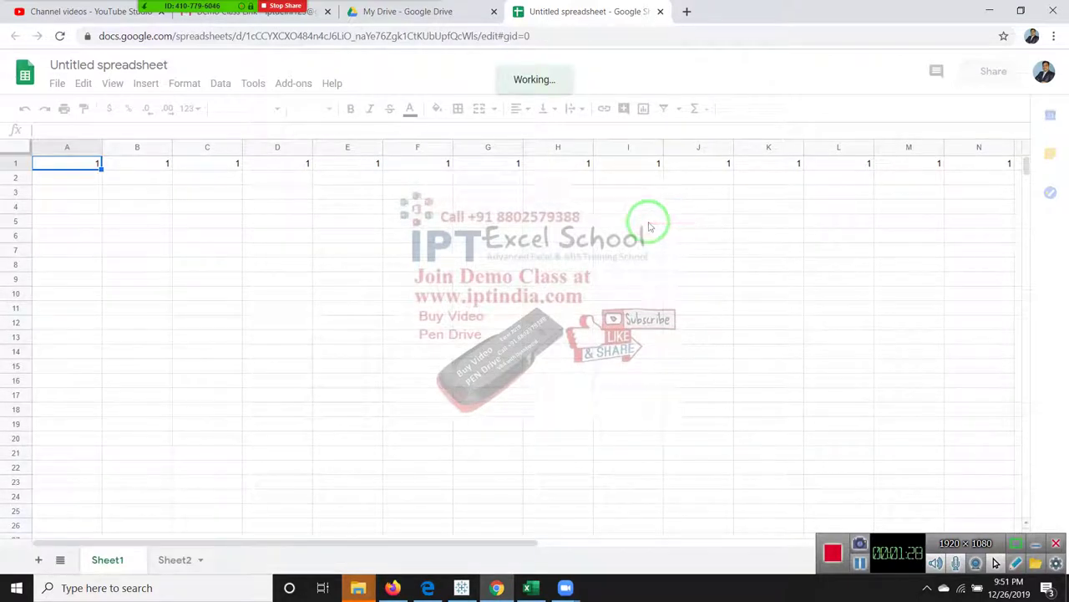
click(157, 67)
text(Da)
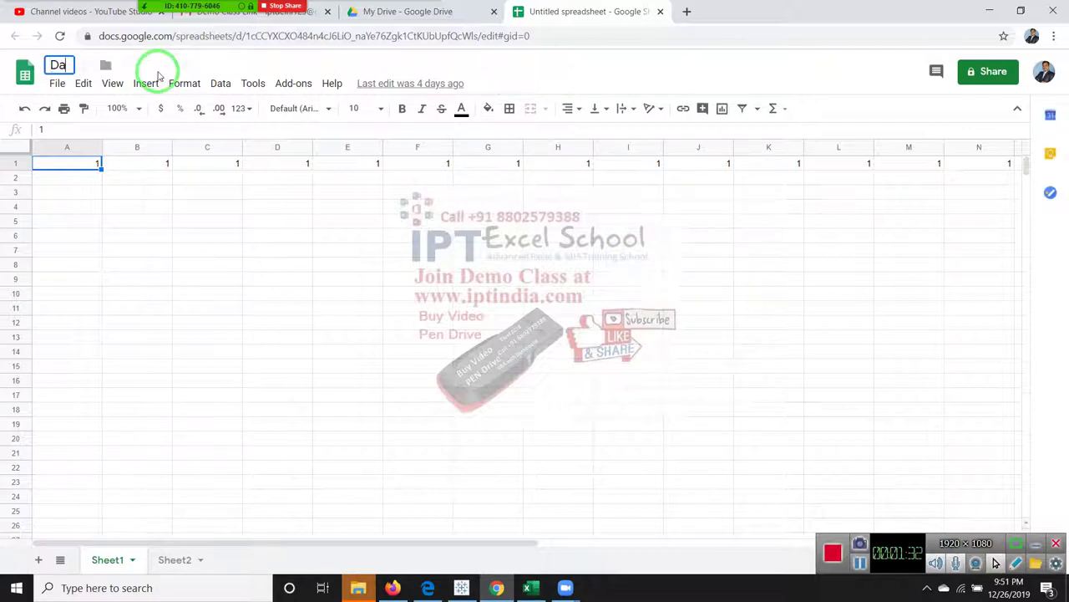
text(y-2)
click(326, 177)
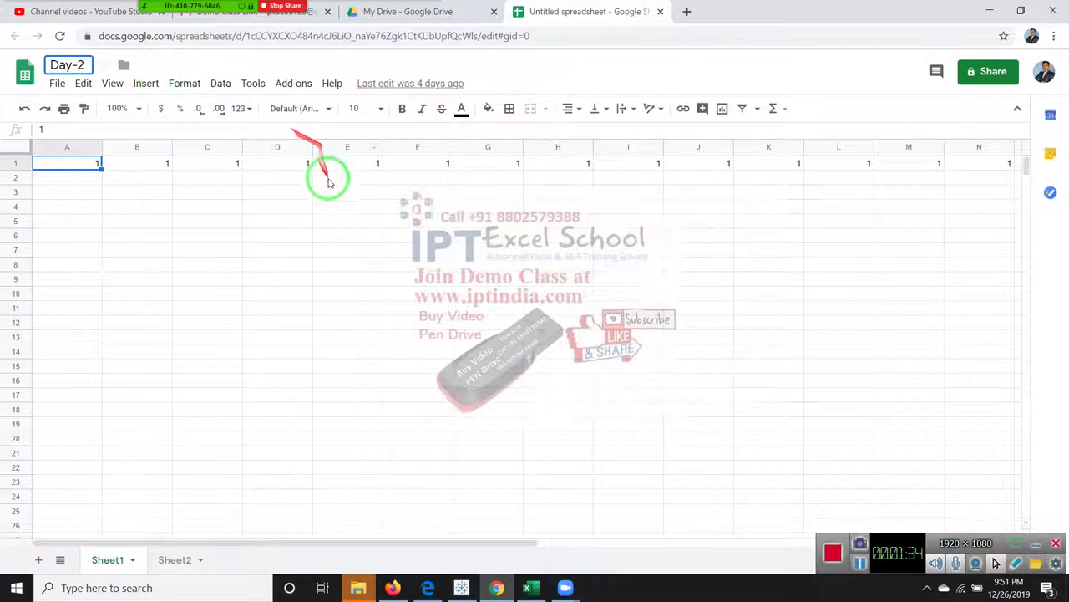
Clear the 1 values from row 1 of Day-2
click(19, 163)
key(Delete)
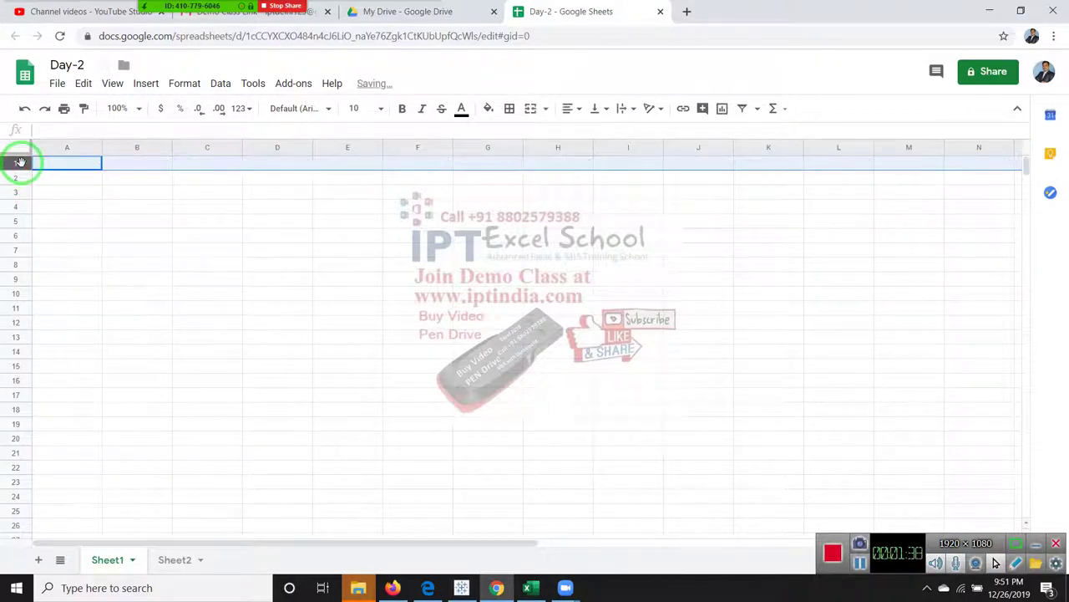
click(21, 164)
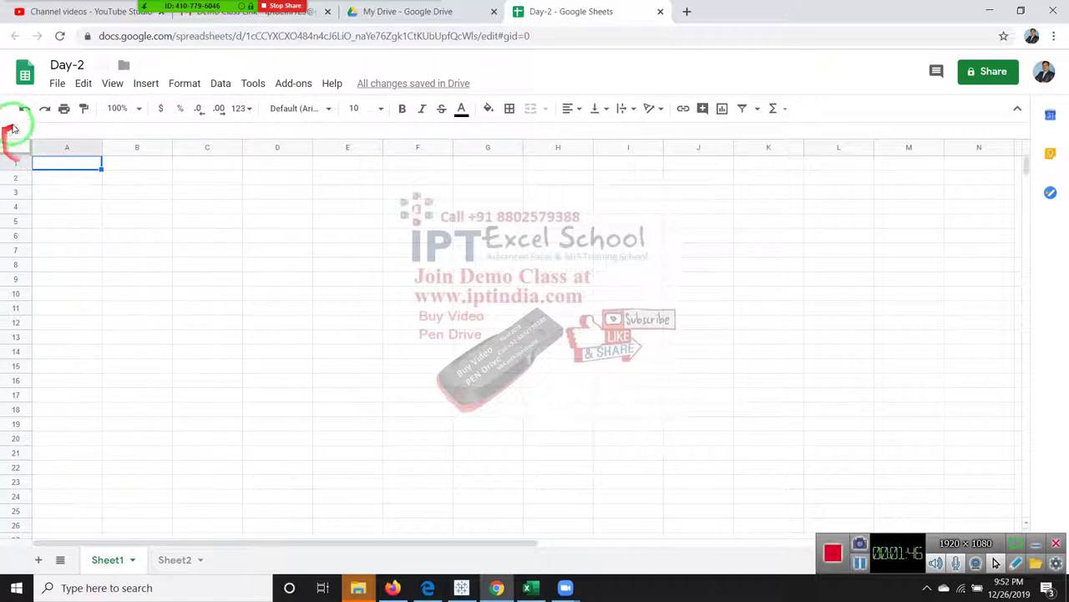
click(58, 84)
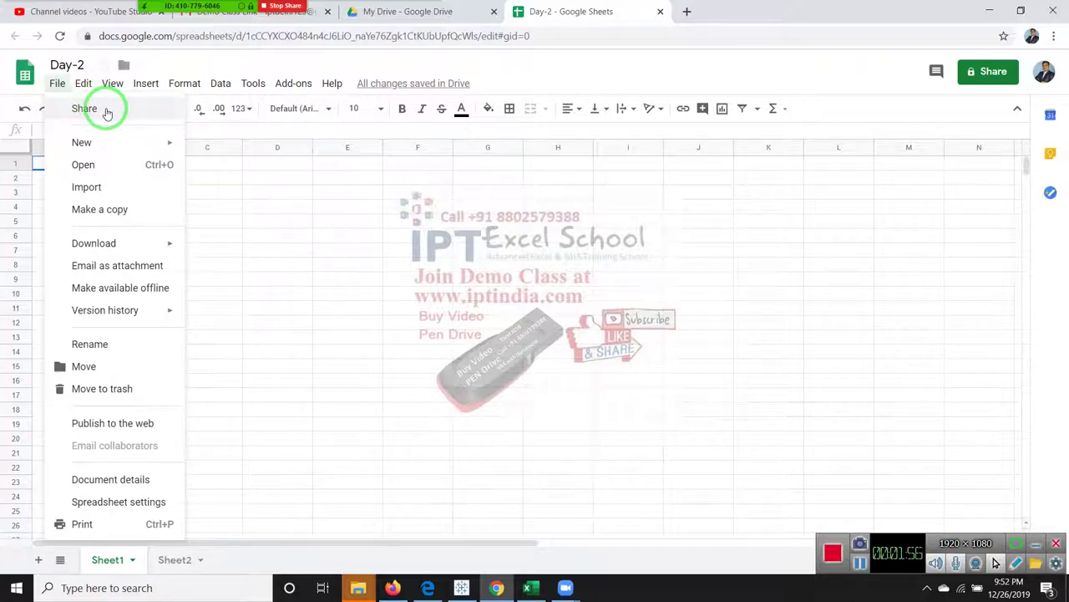
Open Day-2's Share with others dialog after a quick look at Drive's Shared with me files
click(107, 111)
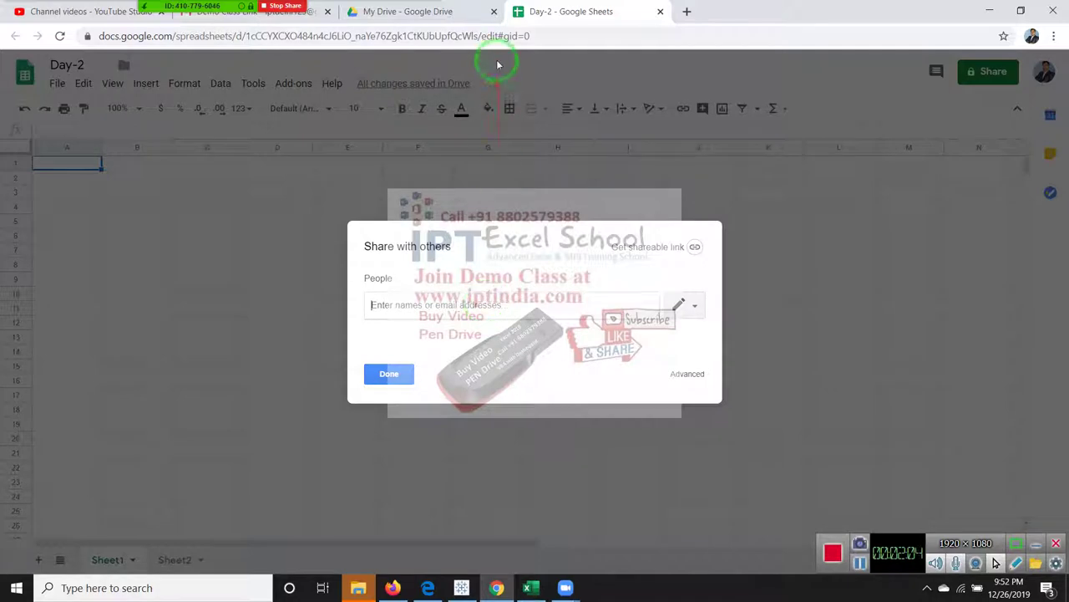
click(435, 11)
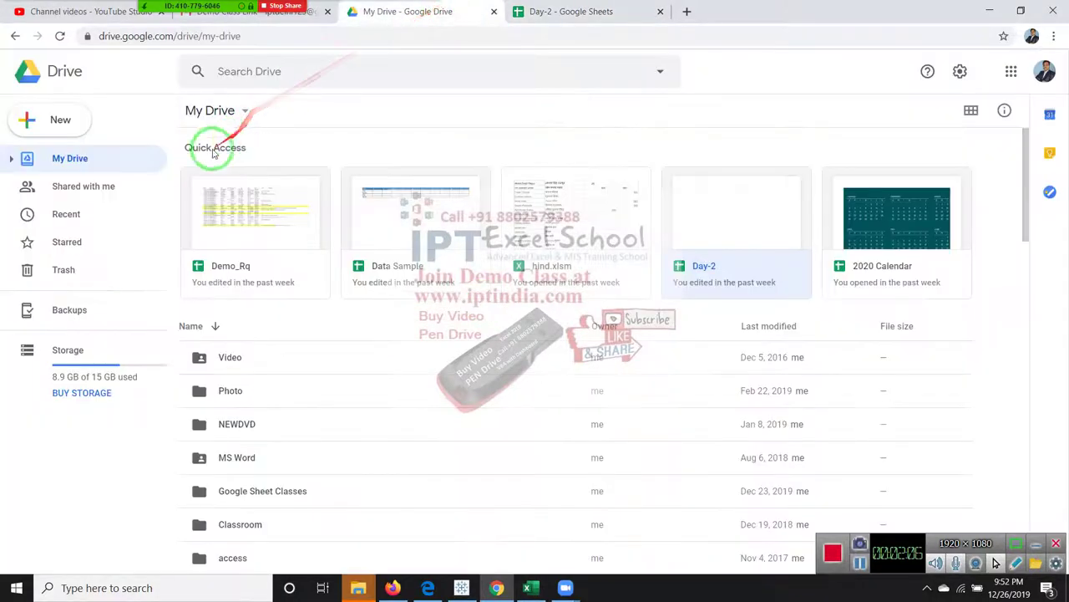
click(117, 188)
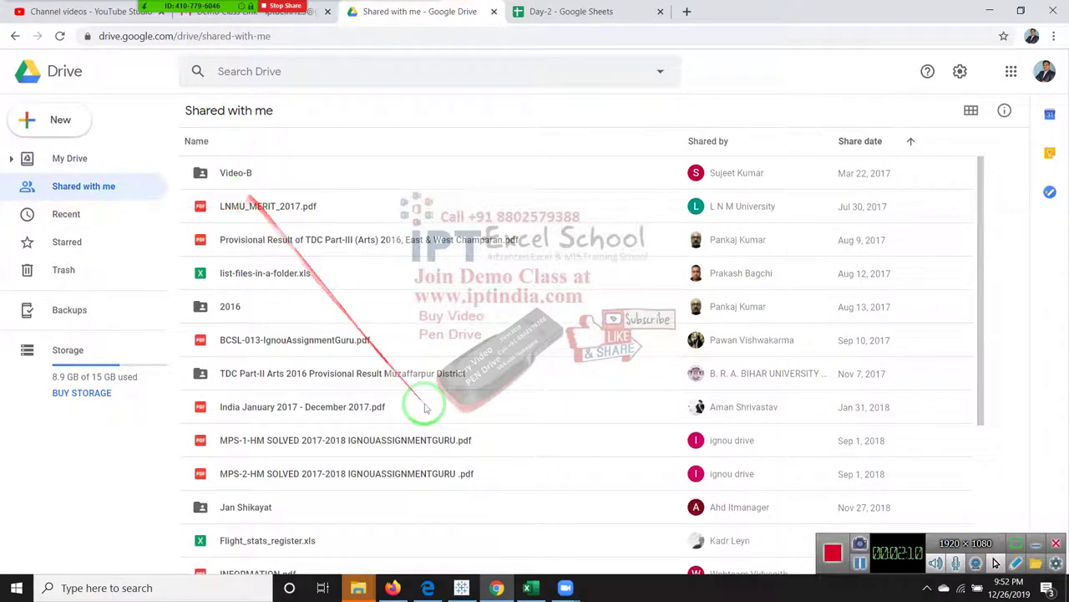
scroll(434, 418, down, 3)
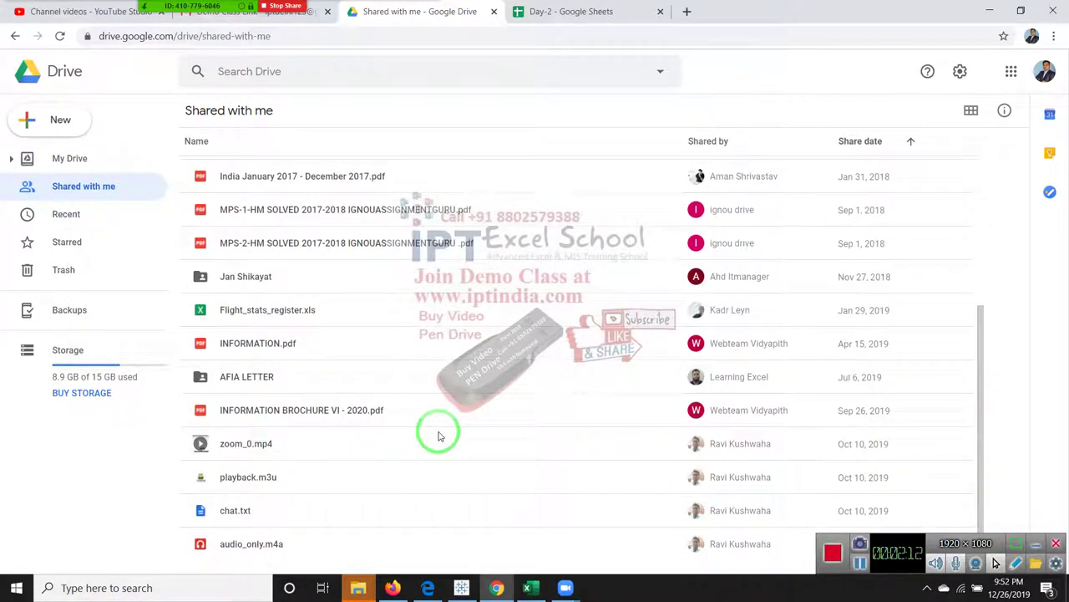
scroll(438, 433, up, 3)
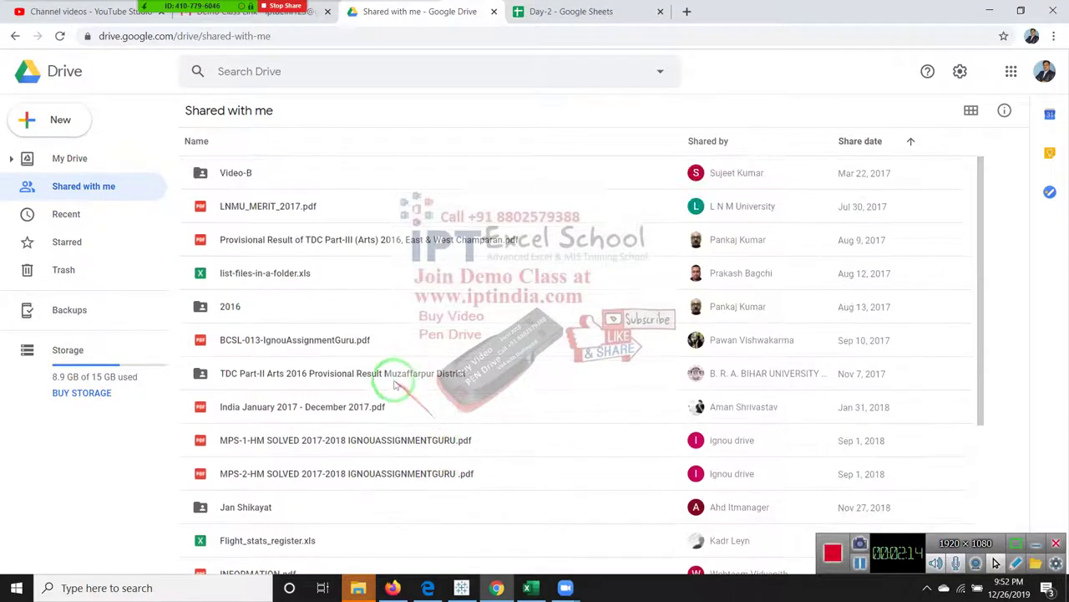
click(533, 15)
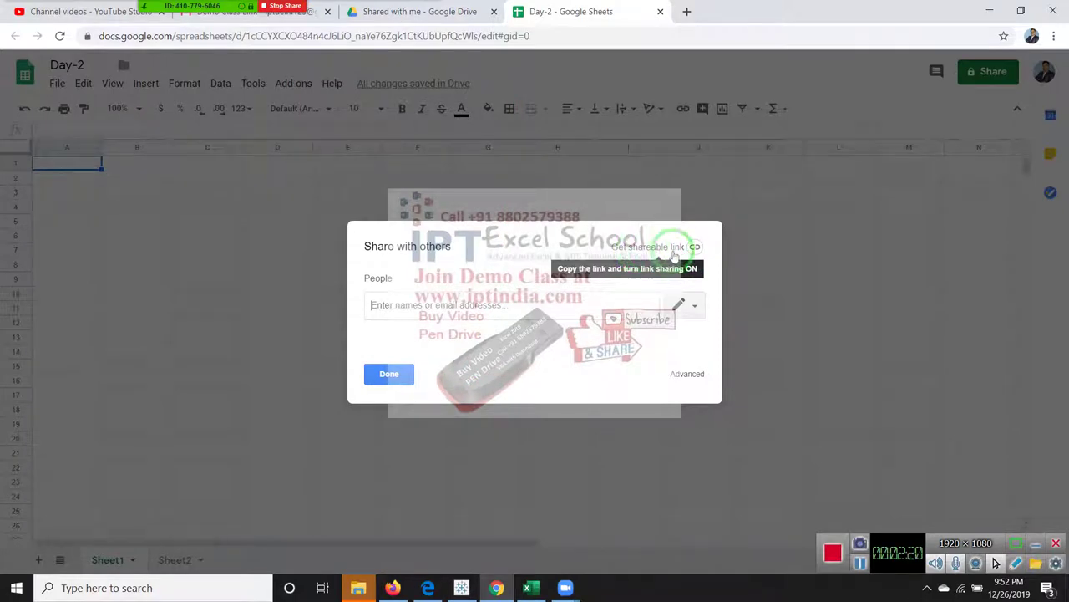
Turn on 'Anyone with the link can view' sharing for Day-2 and copy the link
click(693, 248)
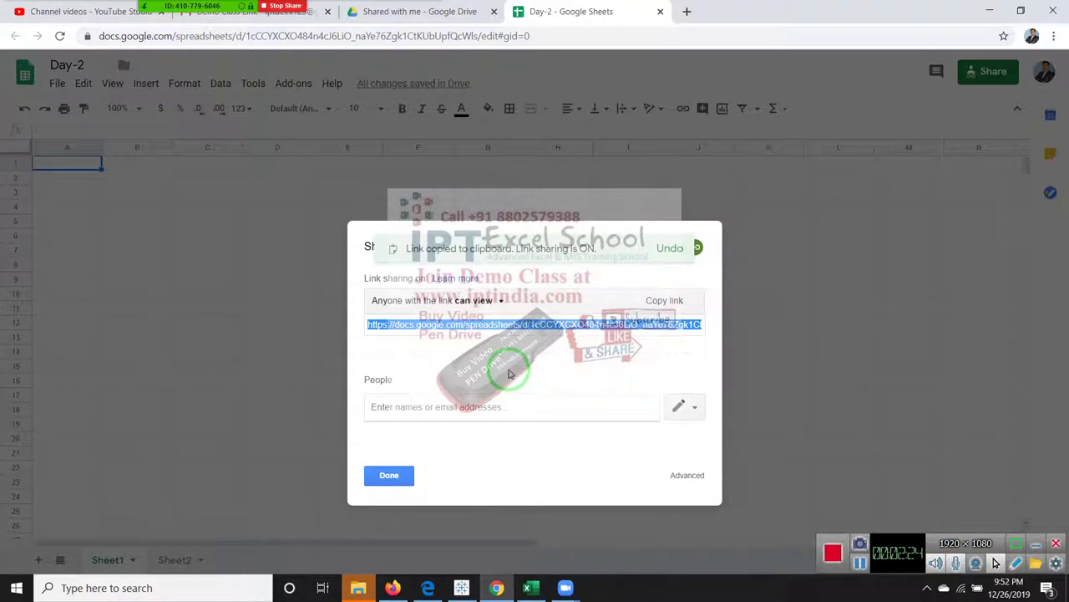
click(509, 361)
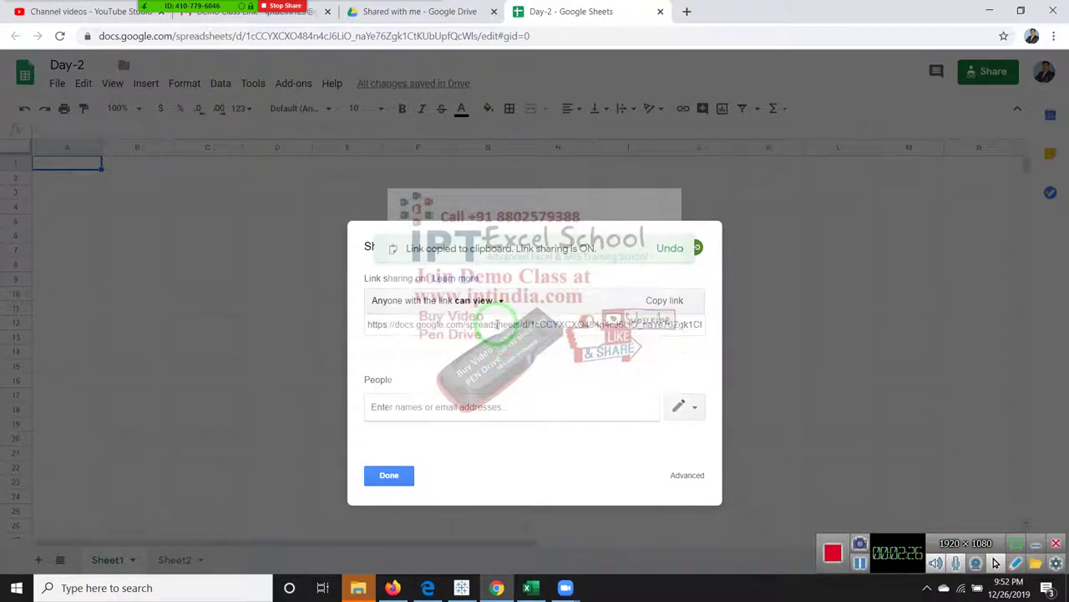
click(497, 325)
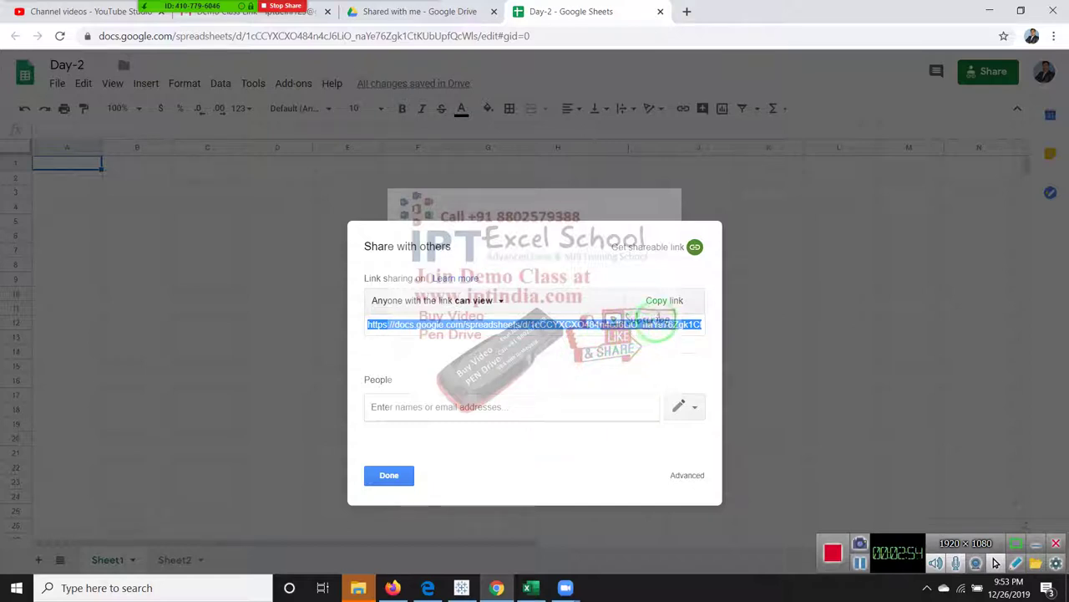
click(673, 313)
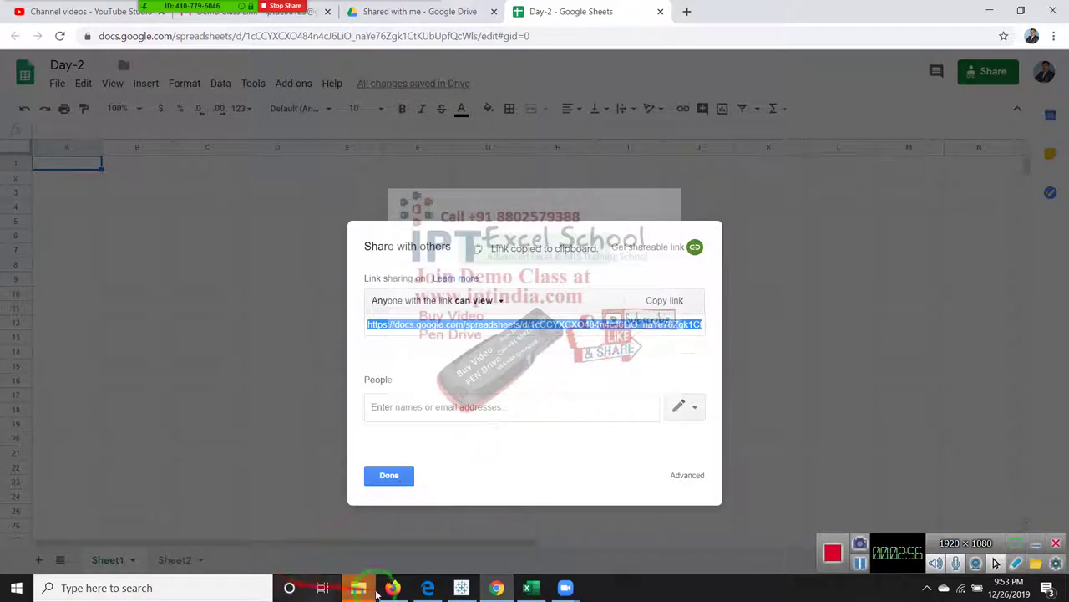
mouse_move(392, 587)
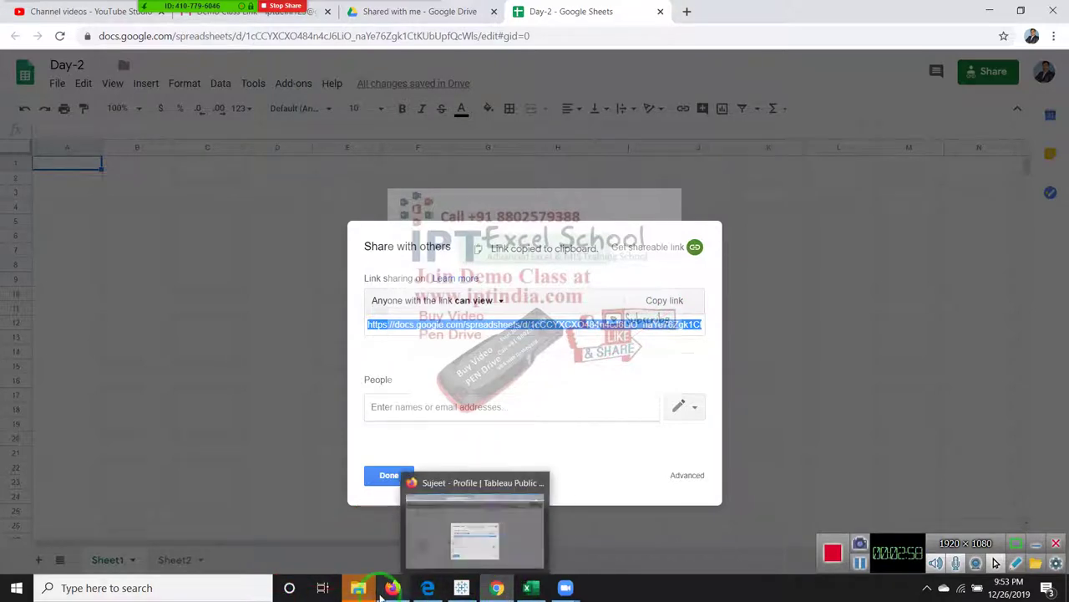
Paste the Day-2 link into Firefox to see the spreadsheet in view-only mode
click(382, 590)
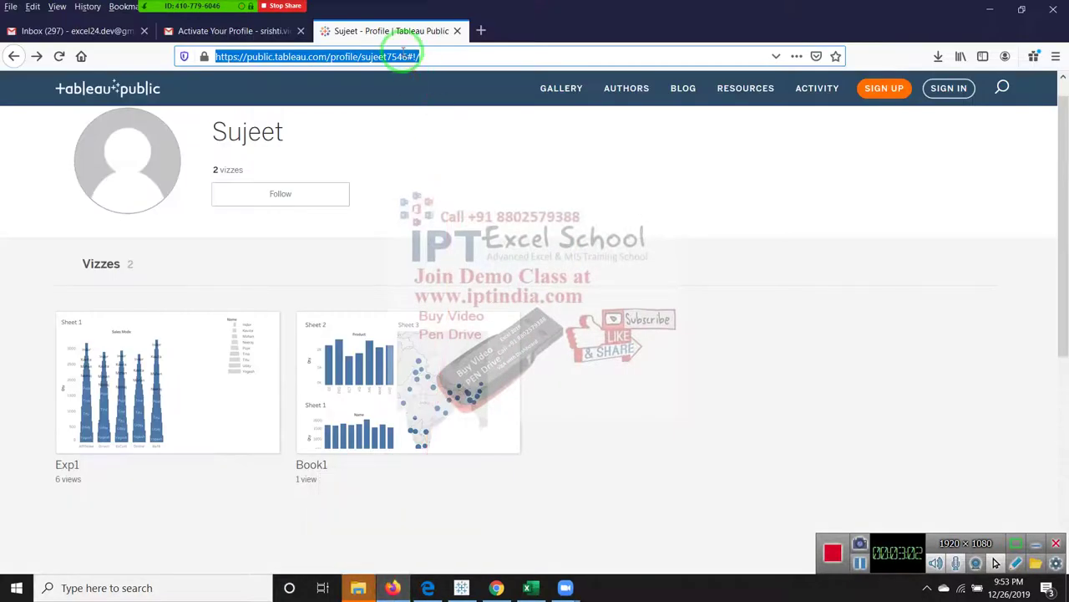
key(ctrl+v)
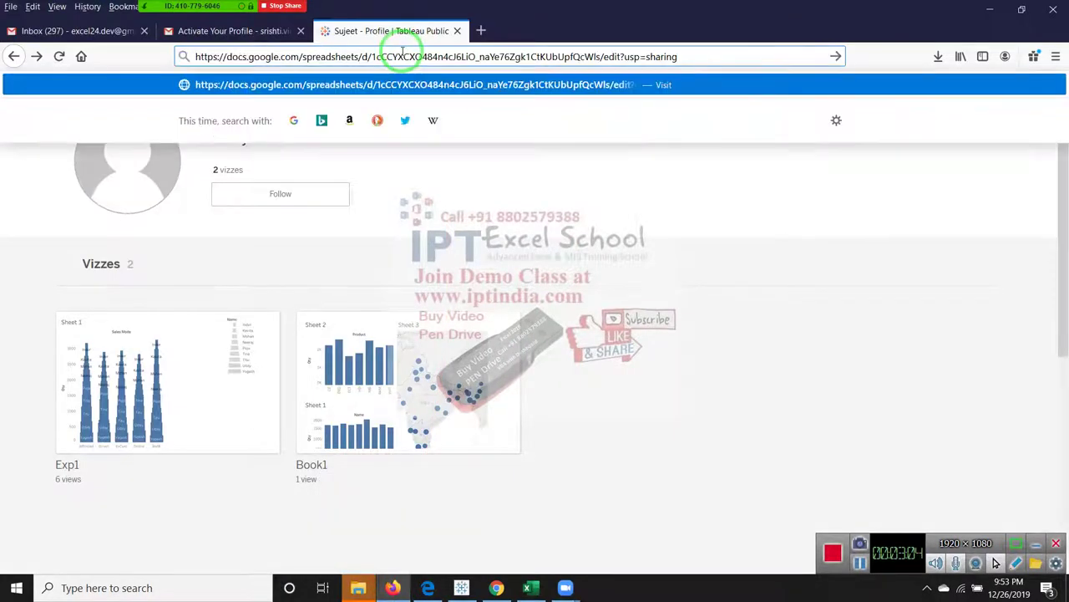
key(Return)
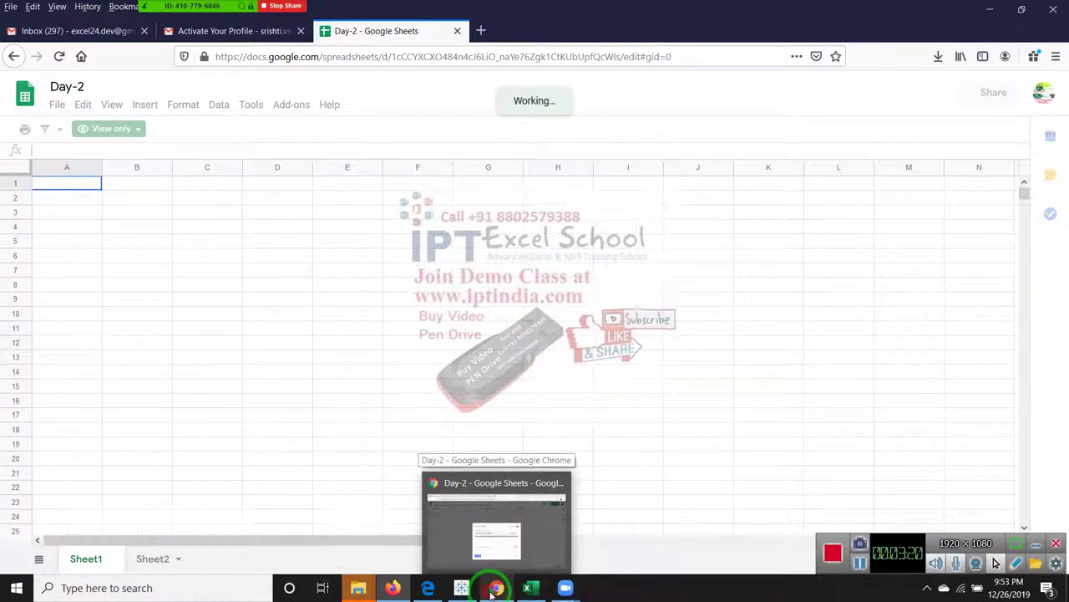
Back in Chrome, review invite permission levels and close the sharing dialog without adding anyone
click(496, 534)
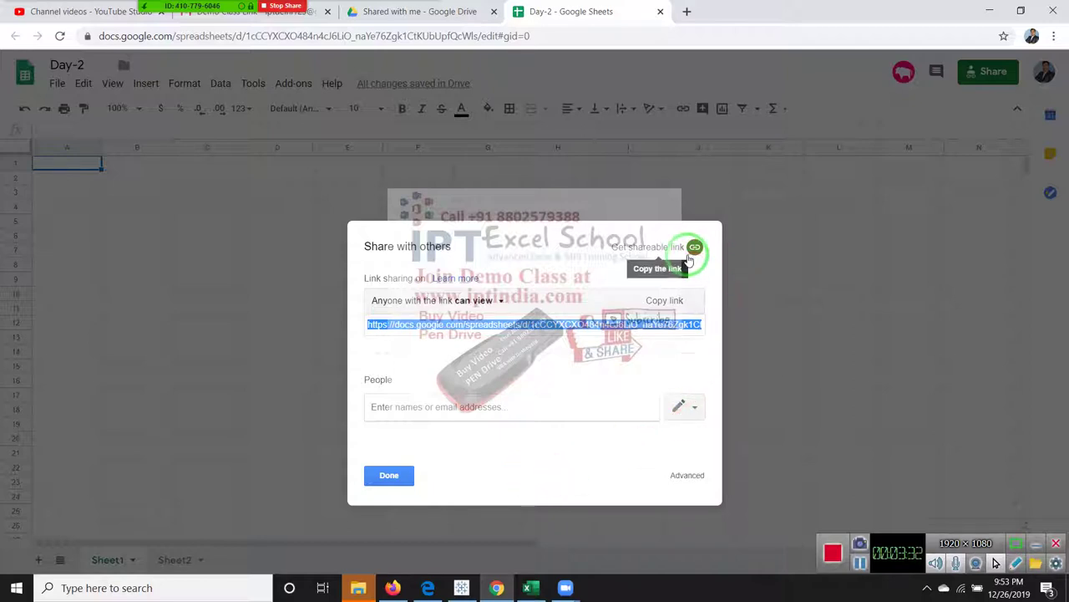
click(587, 412)
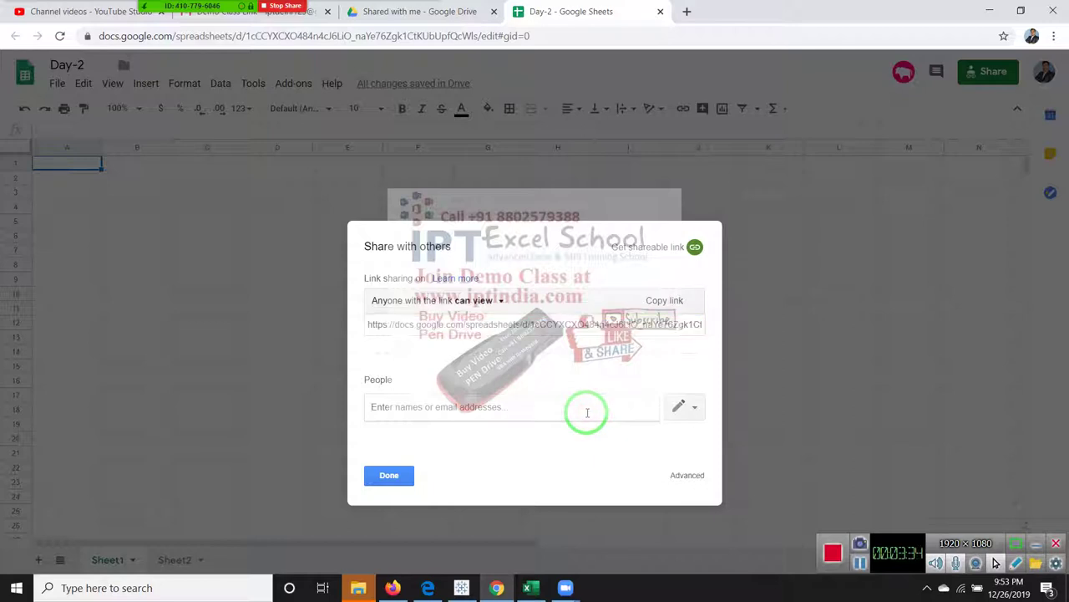
click(693, 407)
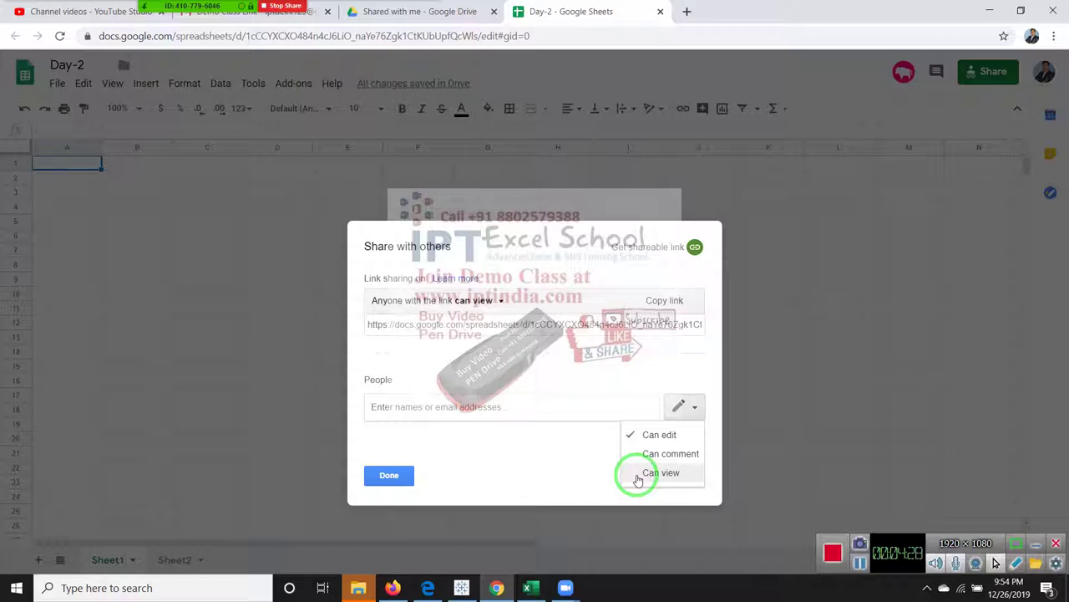
click(455, 456)
key(Escape)
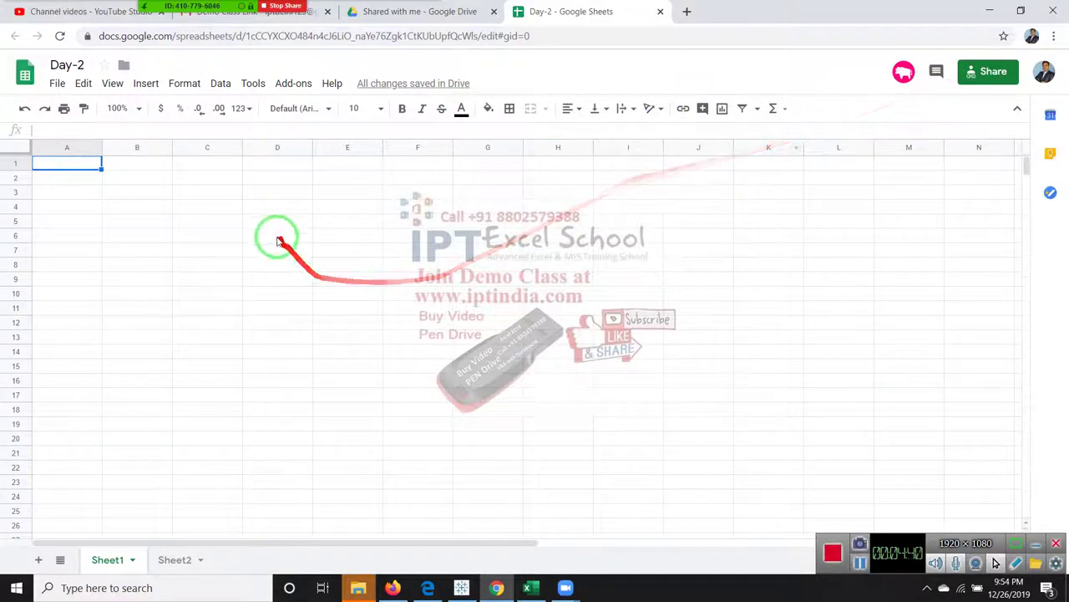
click(58, 87)
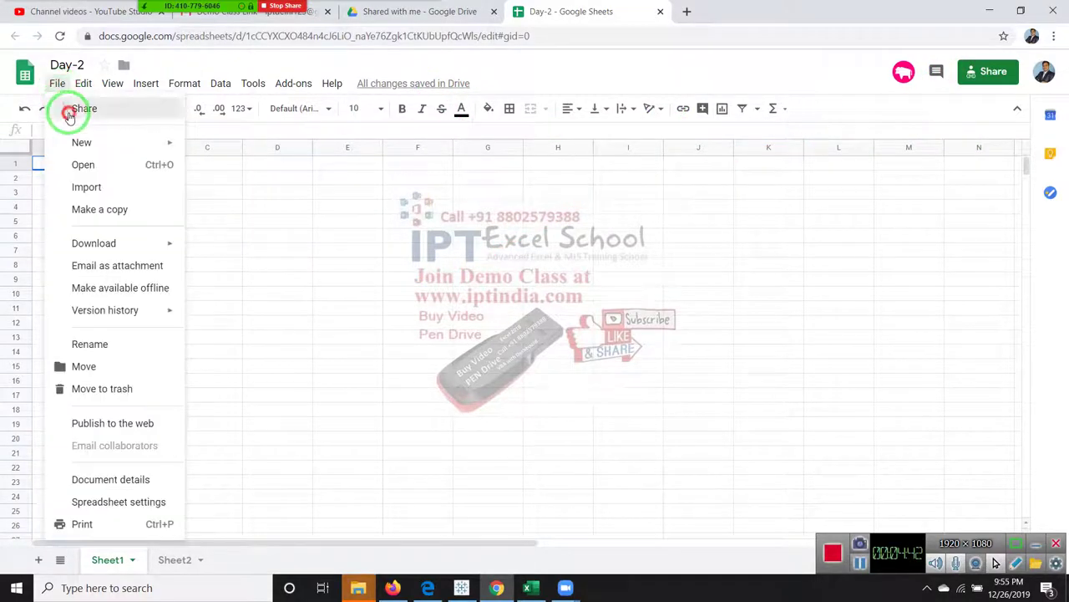
click(67, 107)
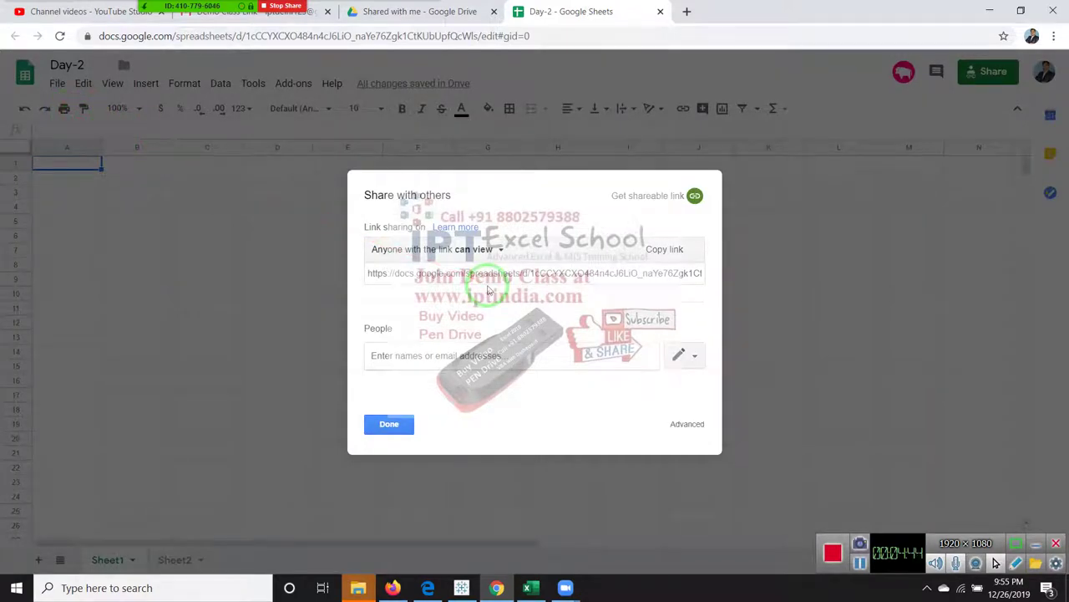
click(686, 423)
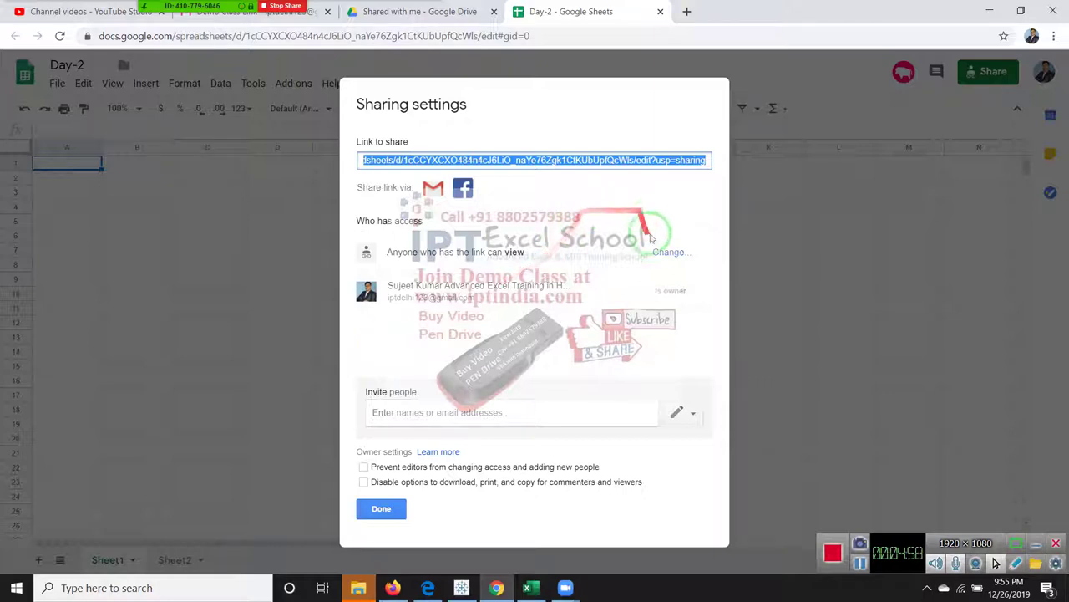
click(669, 252)
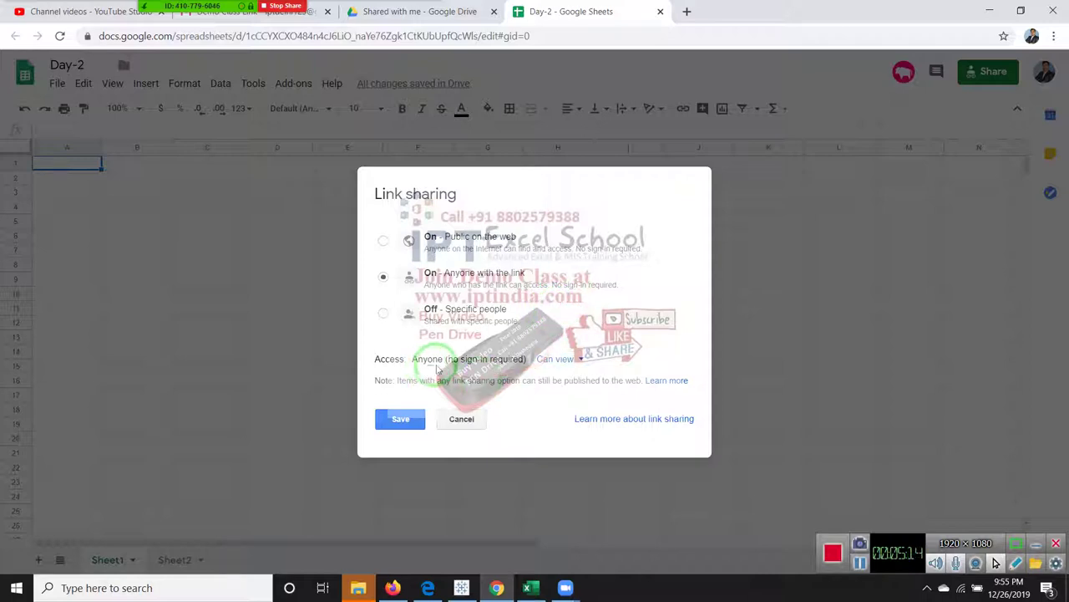
click(551, 361)
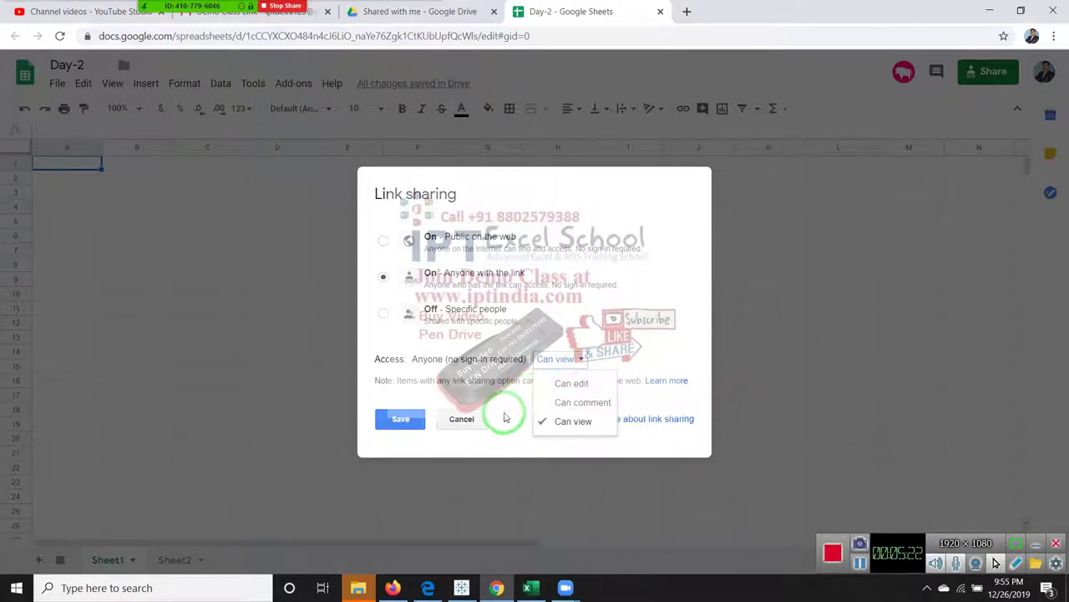
click(473, 424)
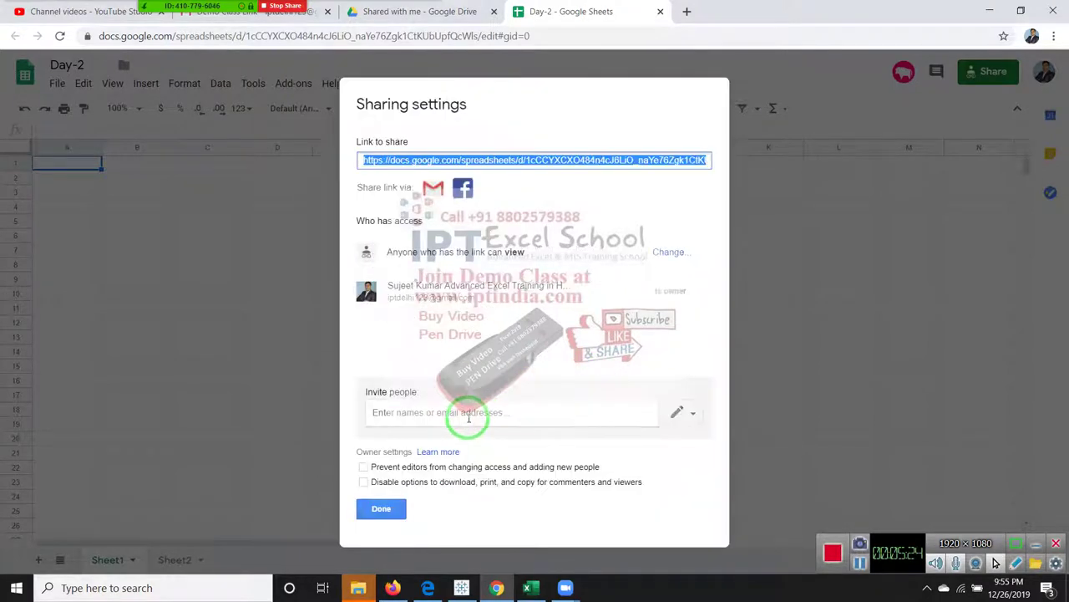
click(381, 508)
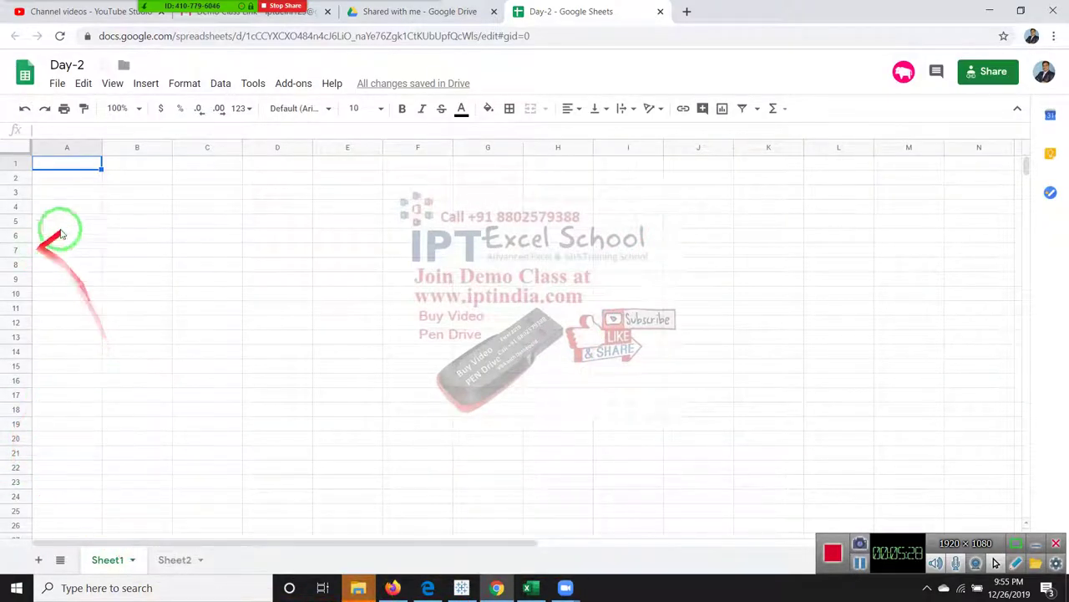
Create a new blank Google Docs document via File > New > Document
click(55, 85)
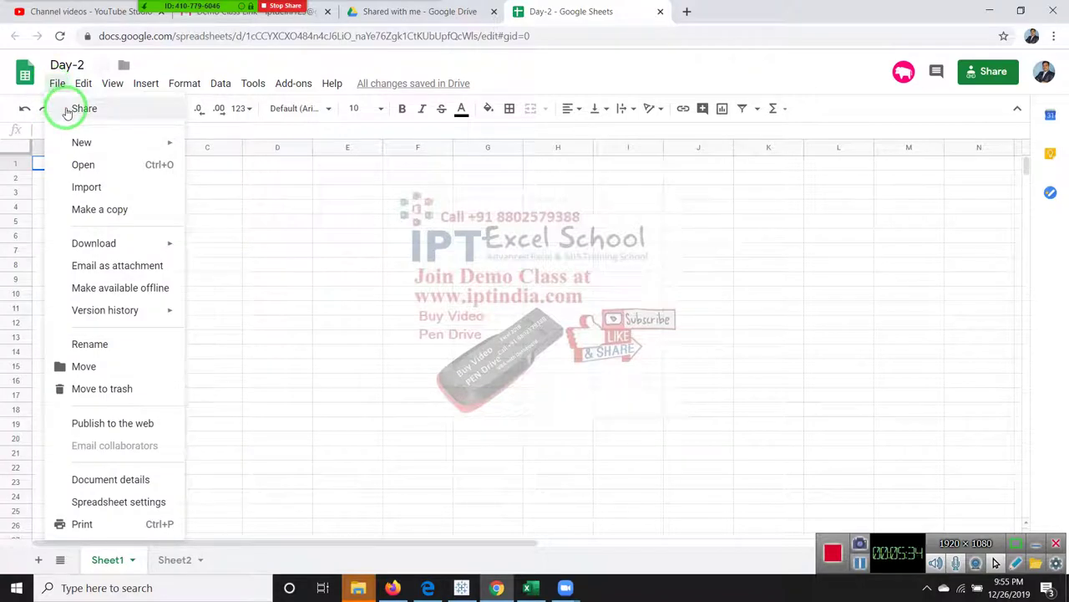
mouse_move(82, 142)
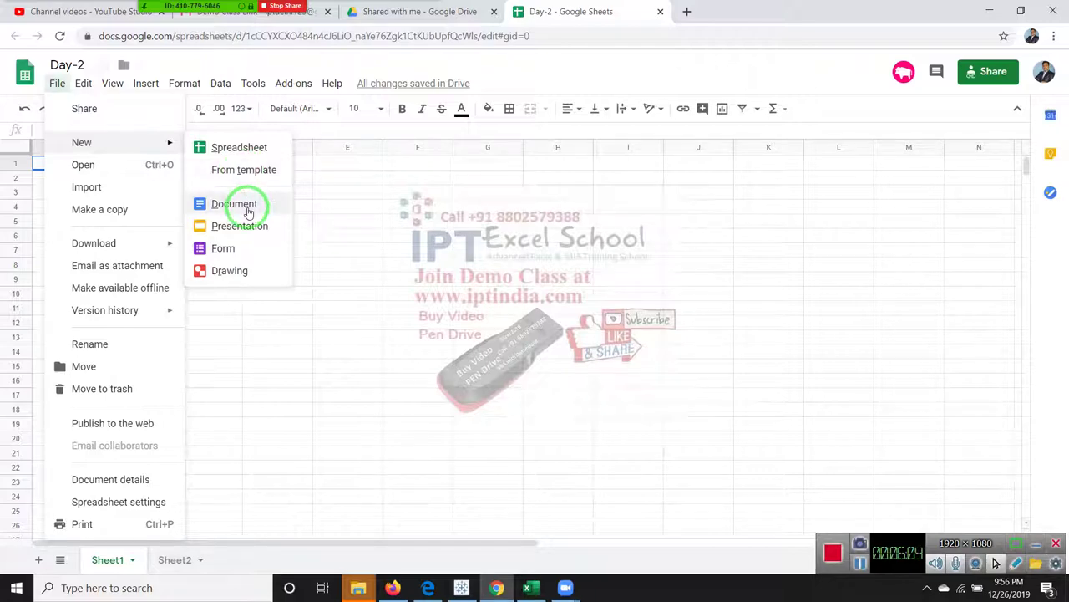
click(248, 212)
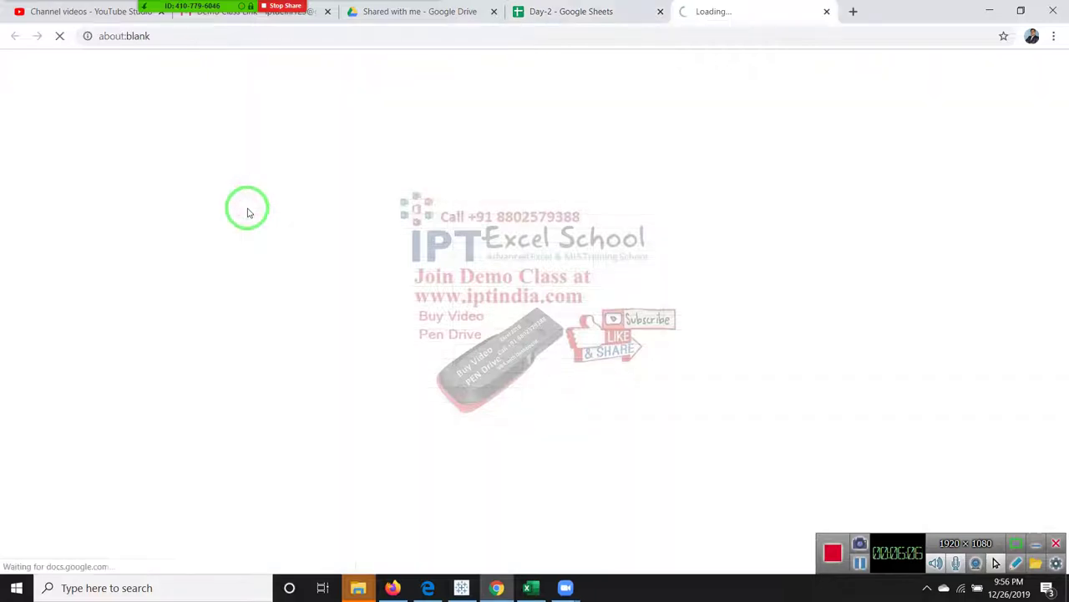
Close the Untitled document tab, leaving the Day-2 spreadsheet showing
click(574, 21)
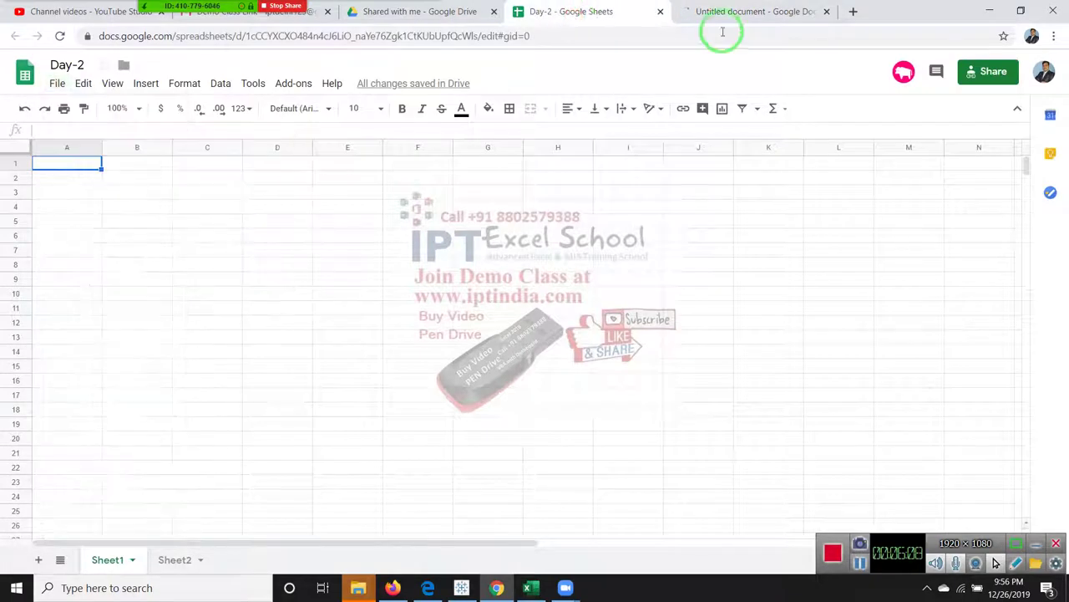
click(750, 11)
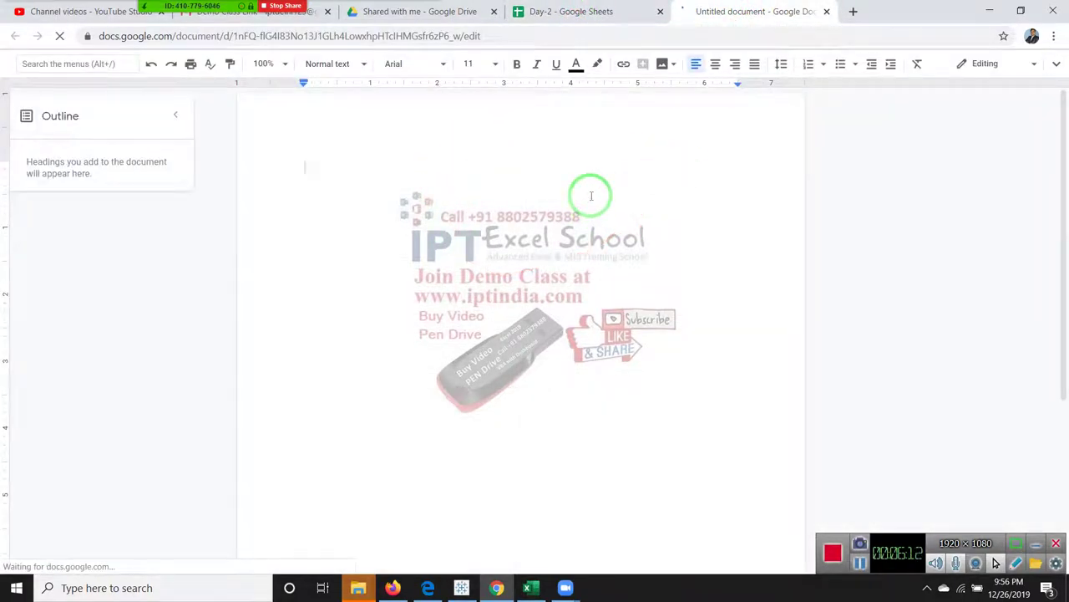
click(827, 11)
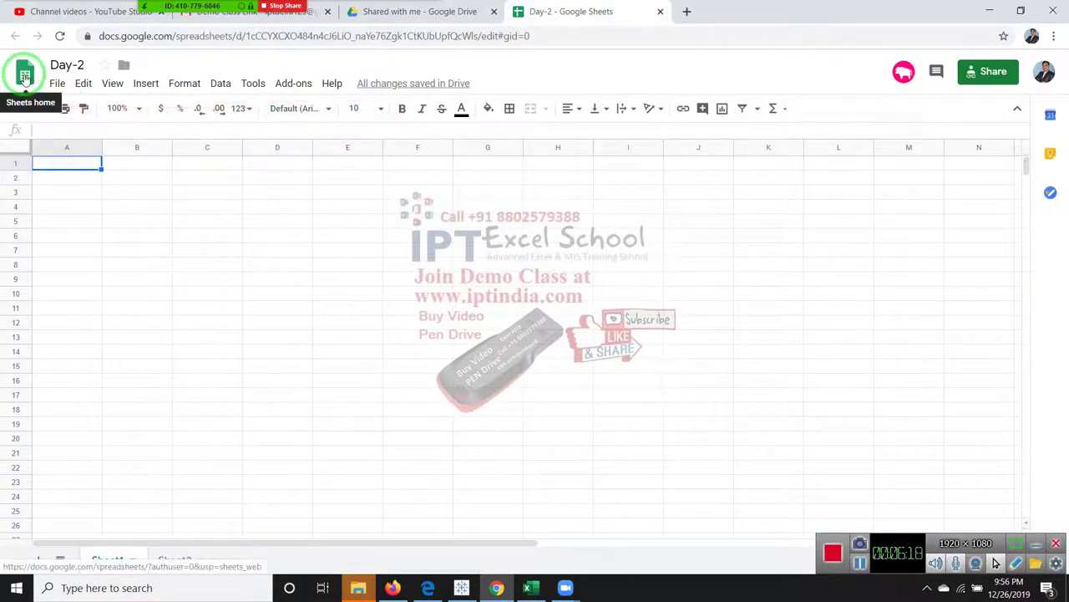
click(167, 7)
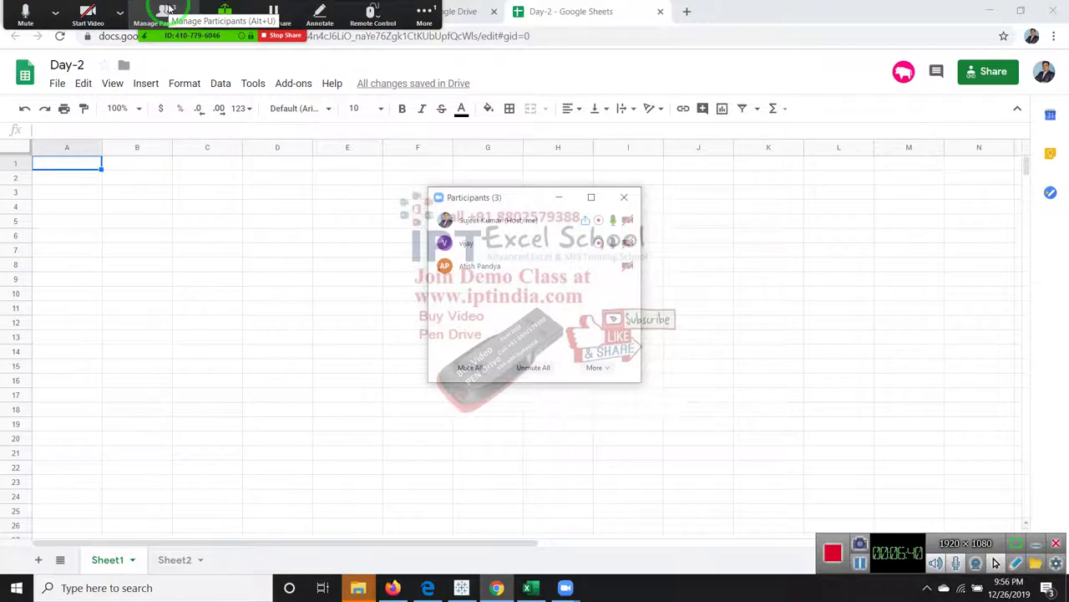
click(523, 575)
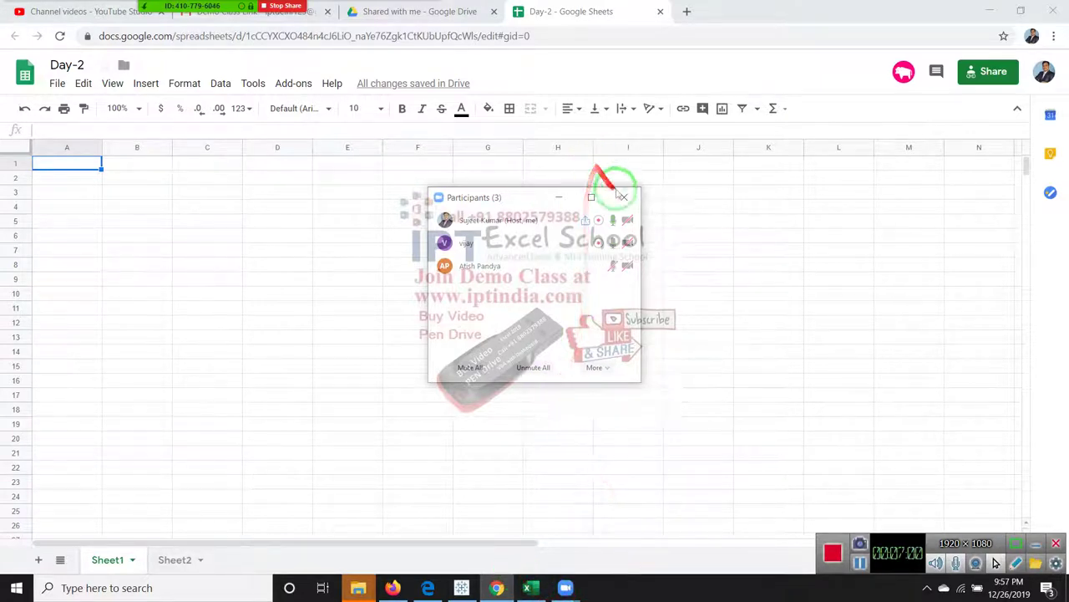
Bring up the Open a file dialog, close the Zoom participants window, and glance at Shared with me
click(53, 84)
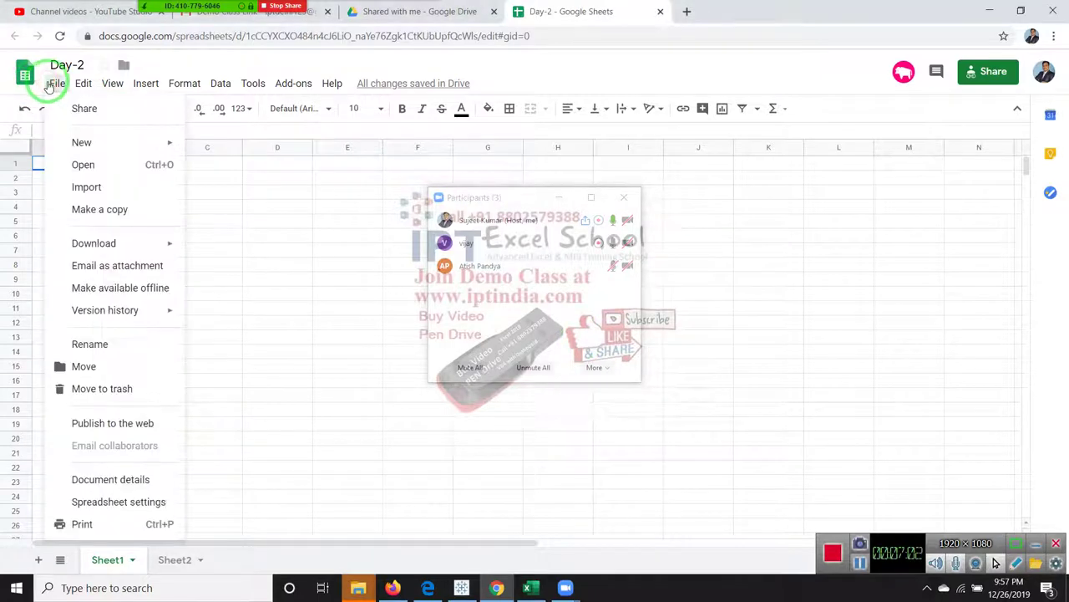
click(77, 163)
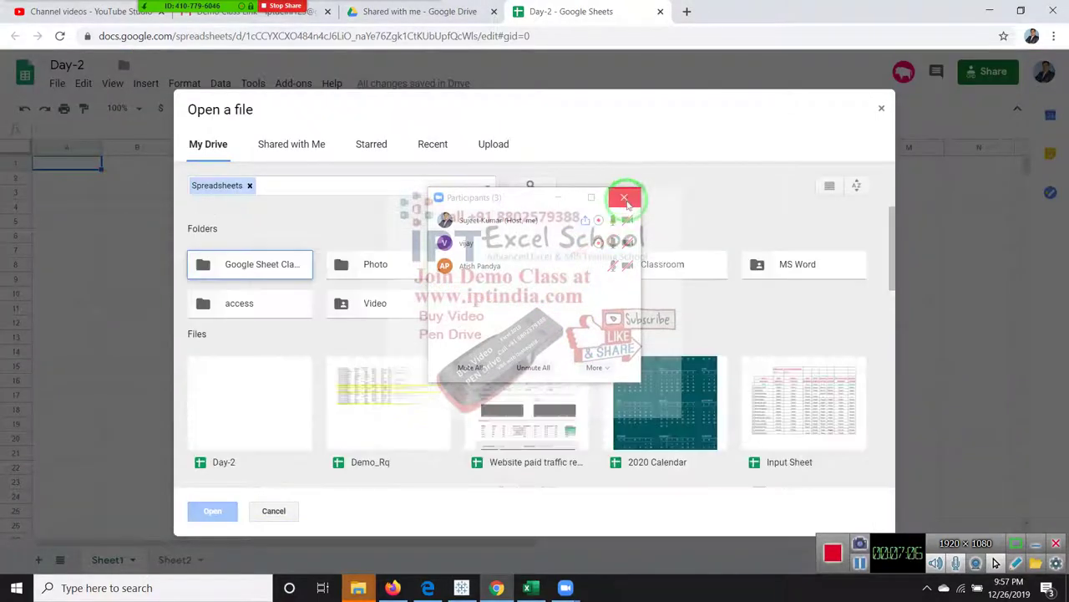
click(623, 201)
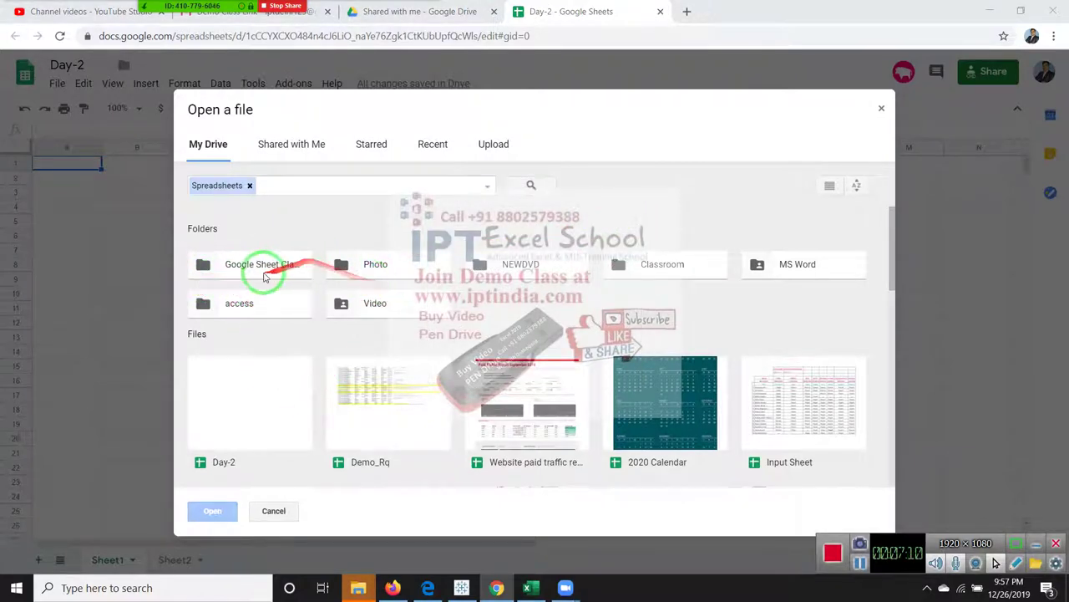
scroll(727, 429, down, 5)
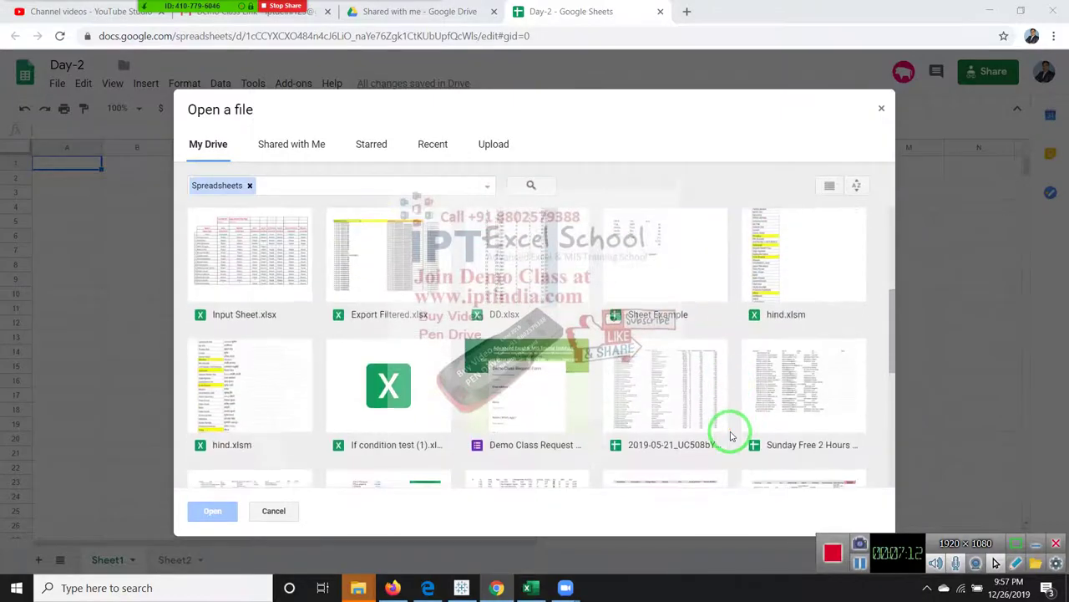
scroll(730, 432, down, 2)
scroll(730, 433, down, 3)
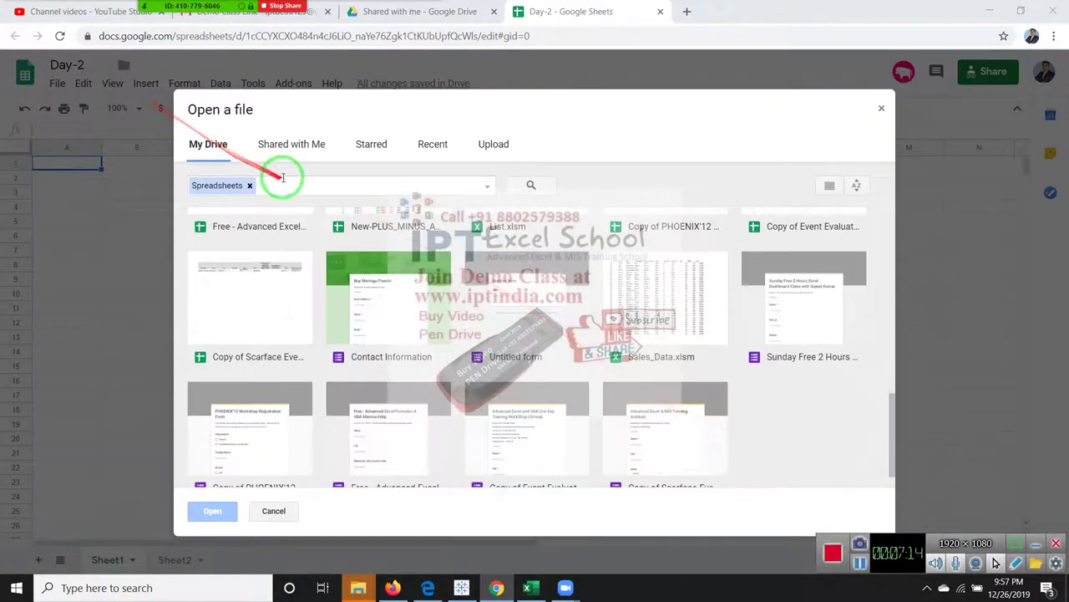
scroll(248, 263, up, 3)
scroll(238, 263, up, 2)
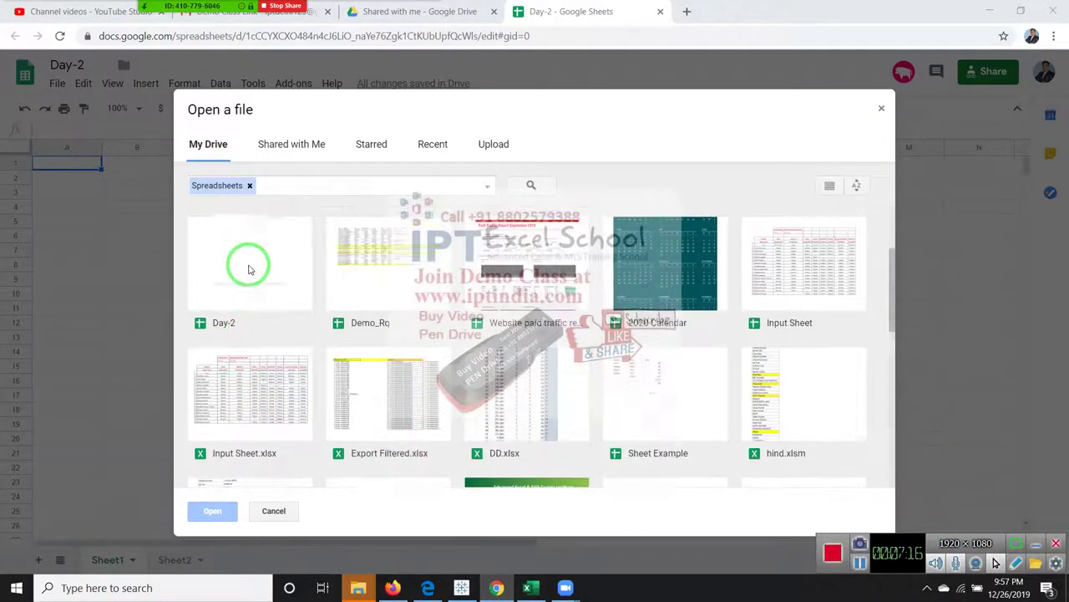
click(365, 11)
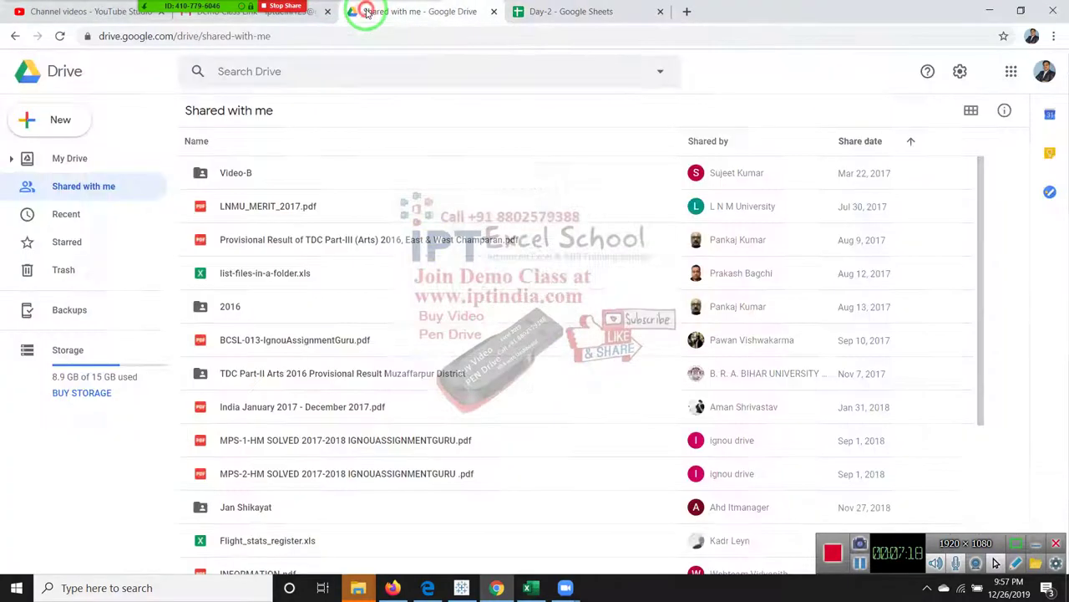
click(568, 13)
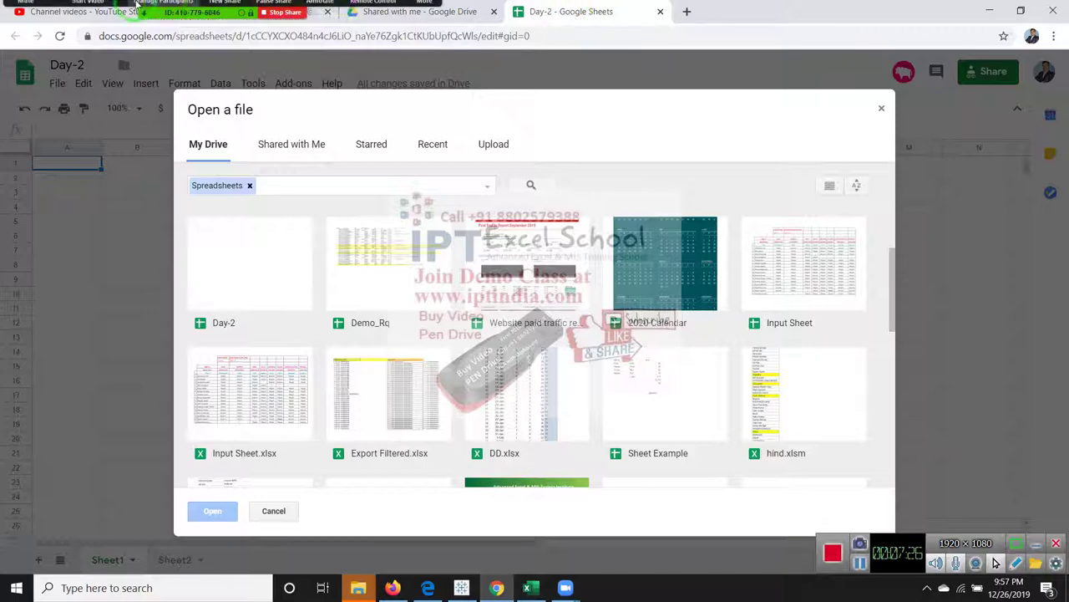
Close the Open a file dialog, check Shared with me again, and return to Day-2
click(165, 13)
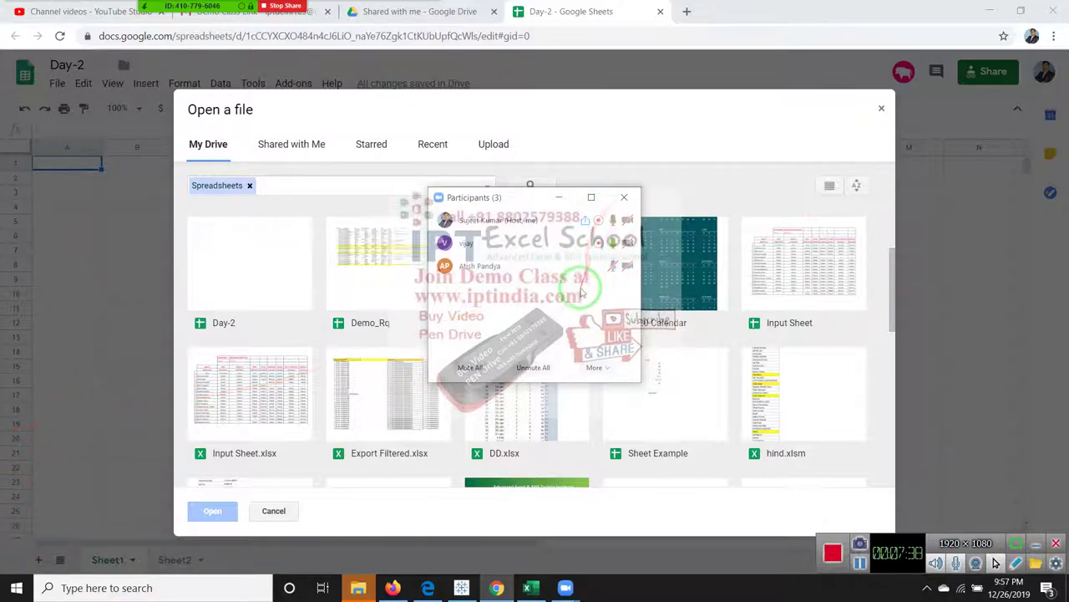
mouse_move(534, 266)
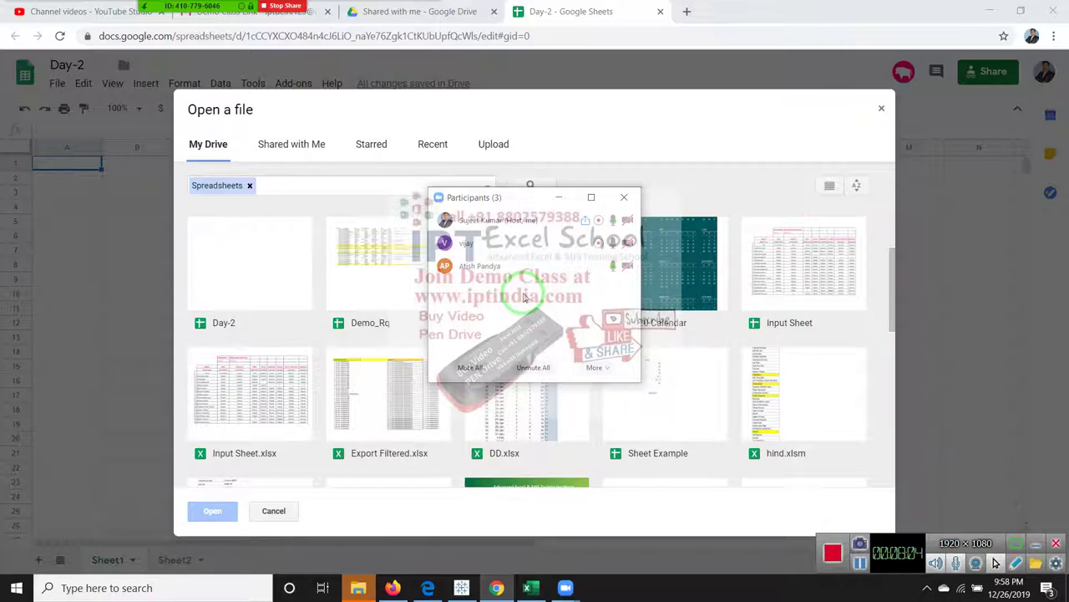
drag(531, 319, 957, 541)
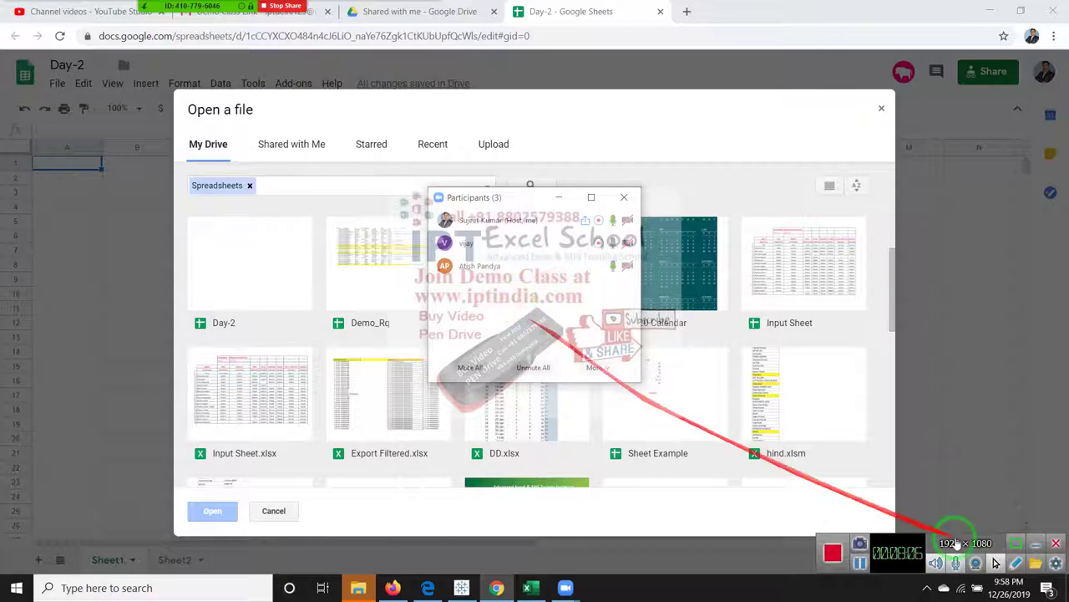
drag(824, 566, 221, 139)
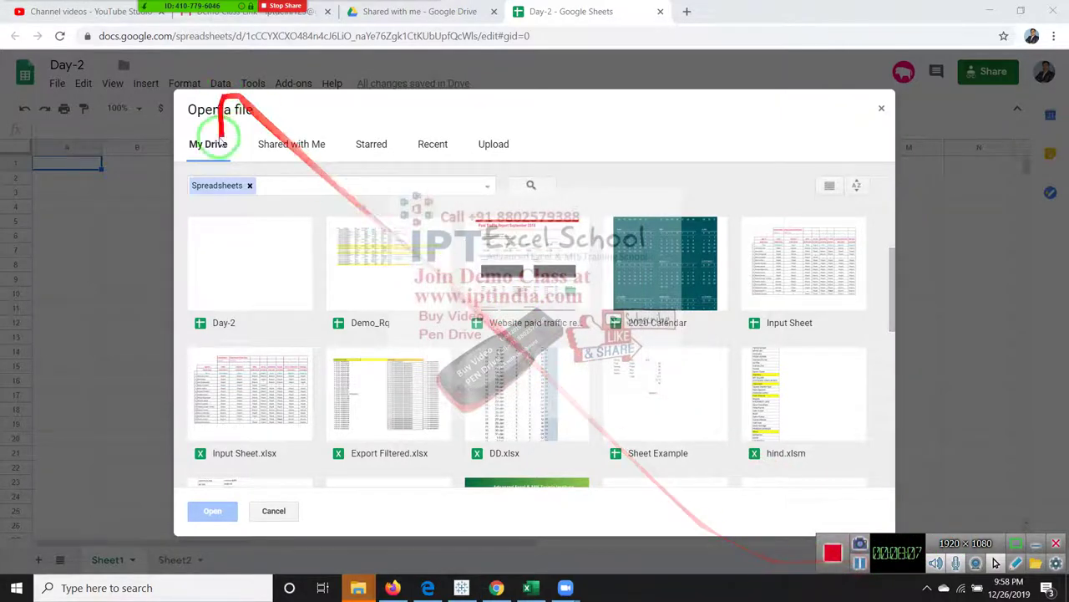
click(881, 107)
drag(884, 107, 406, 7)
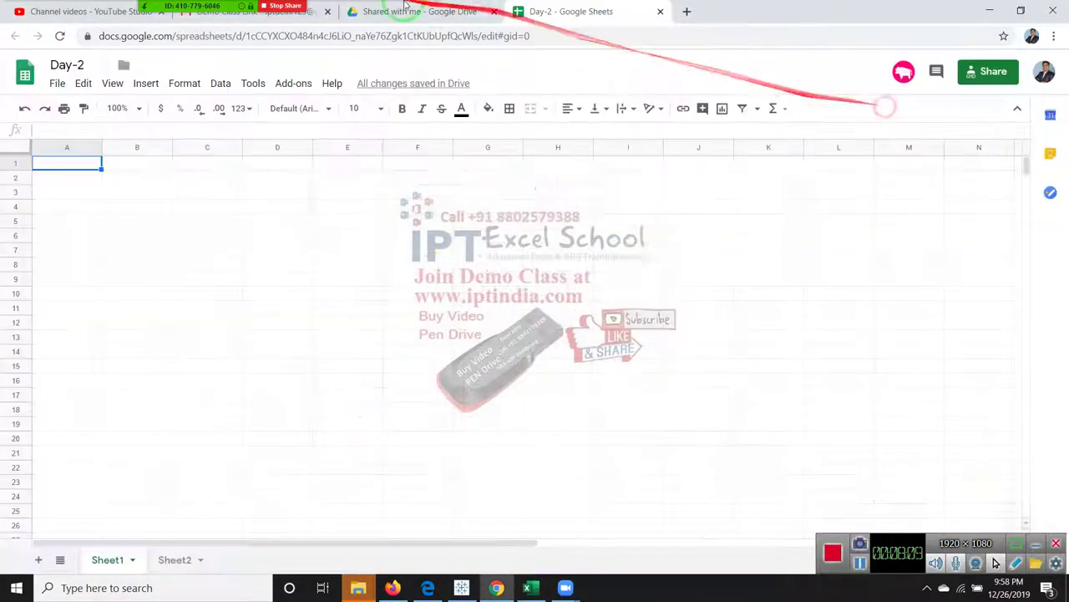
click(399, 11)
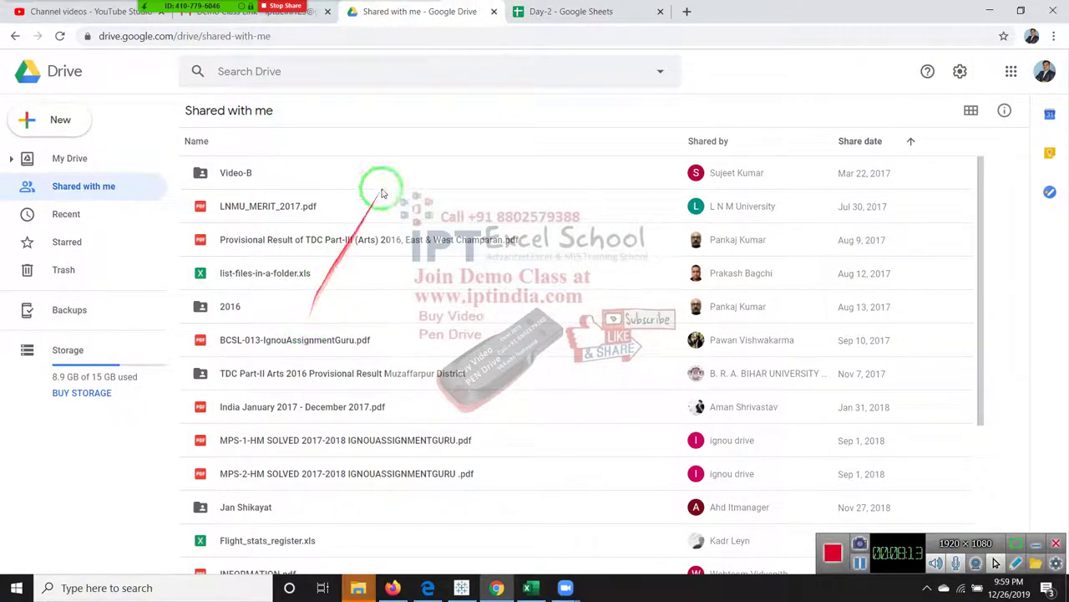
drag(309, 365, 544, 21)
click(545, 16)
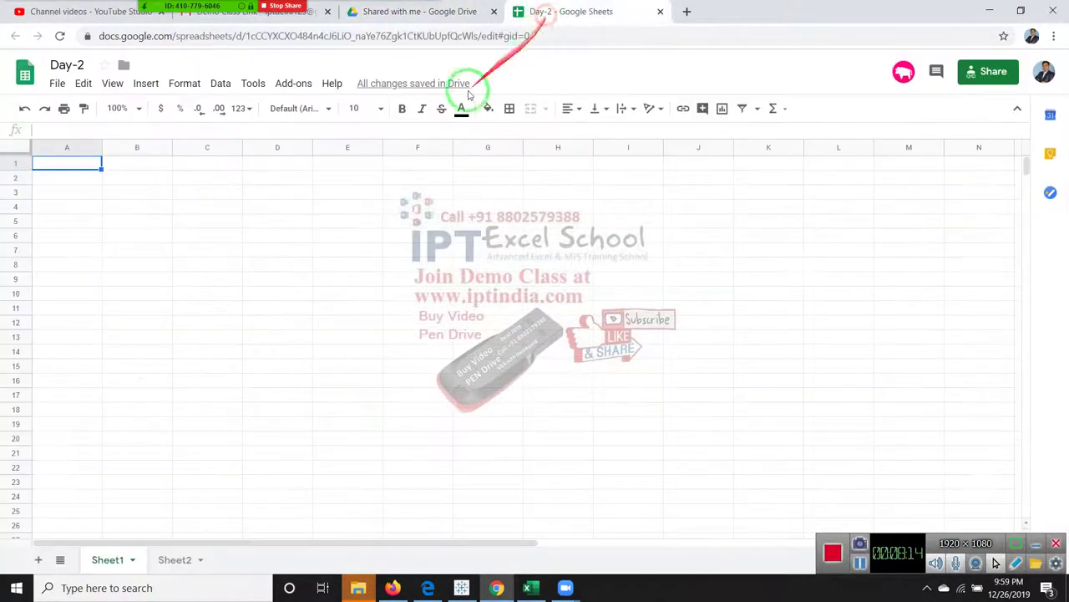
Open the Open a file window from the File menu and scroll its file list
click(53, 84)
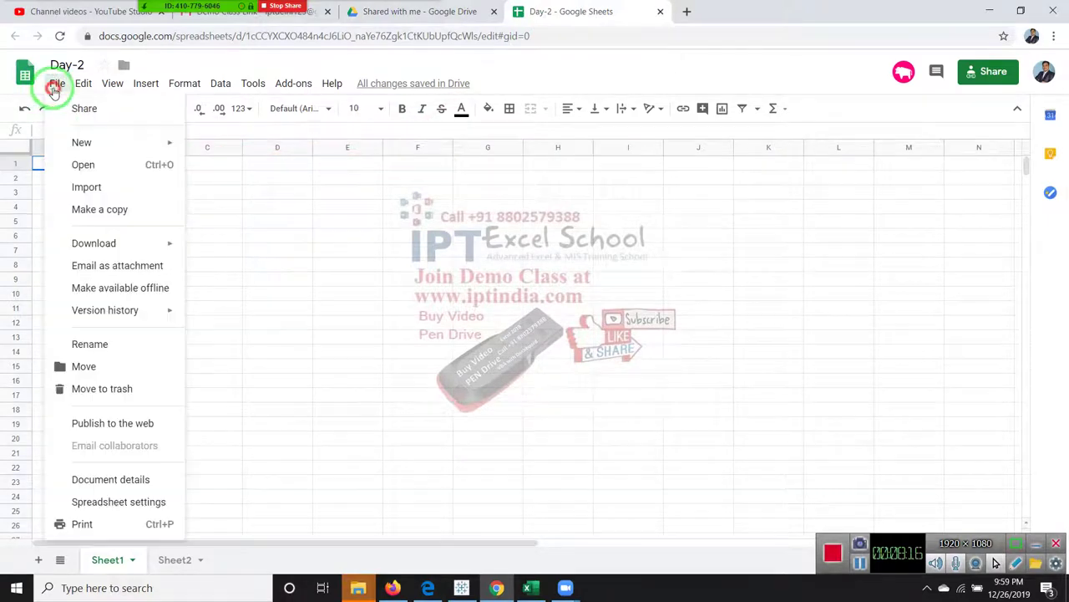
click(72, 170)
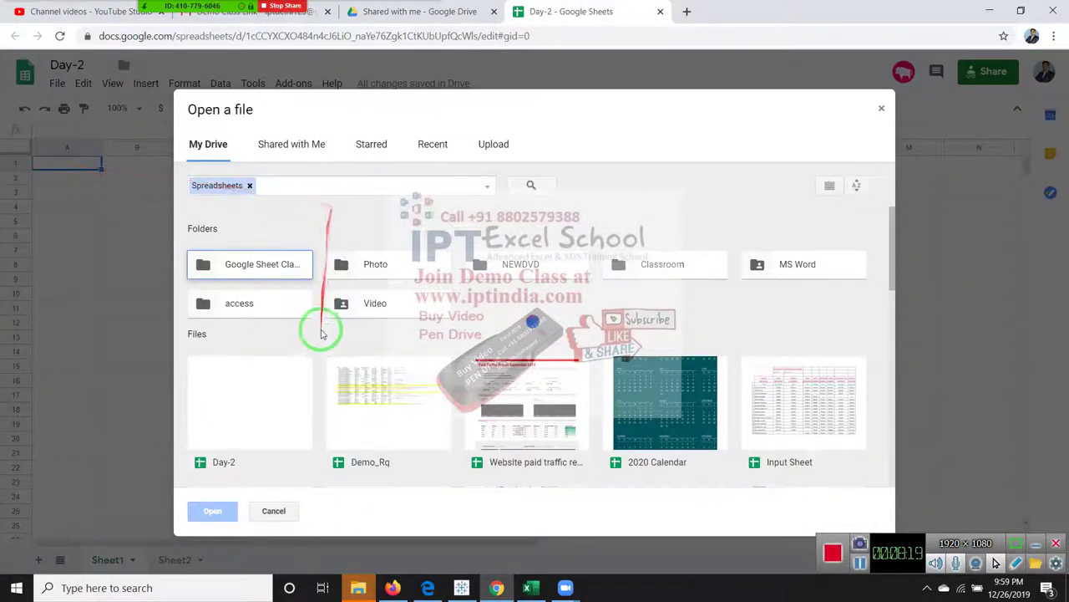
scroll(333, 340, down, 2)
scroll(333, 340, down, 2)
scroll(333, 340, down, 3)
scroll(333, 340, down, 2)
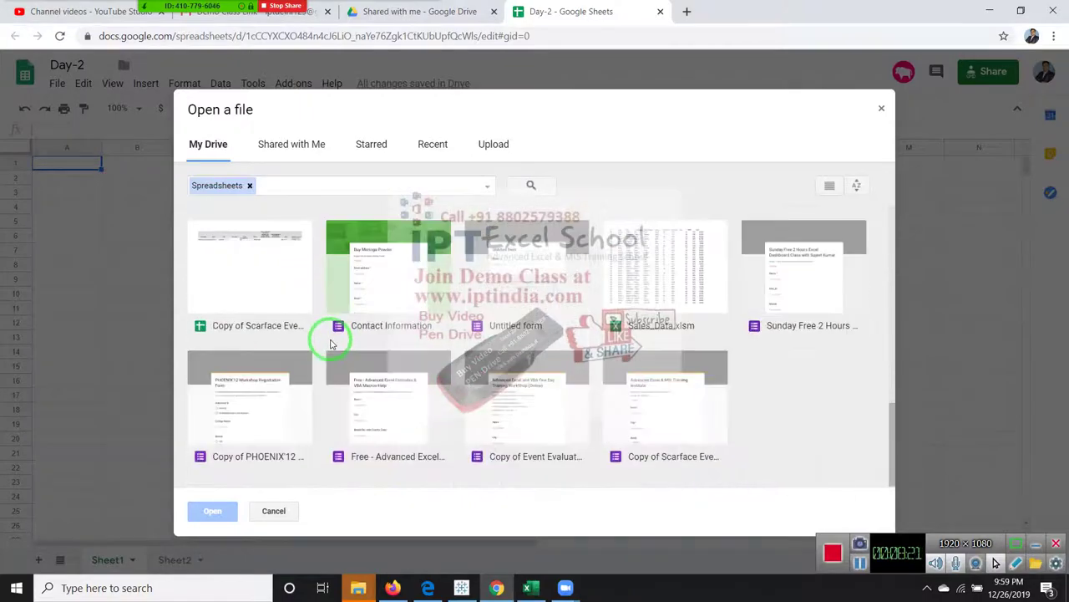
scroll(330, 334, up, 5)
scroll(330, 335, up, 3)
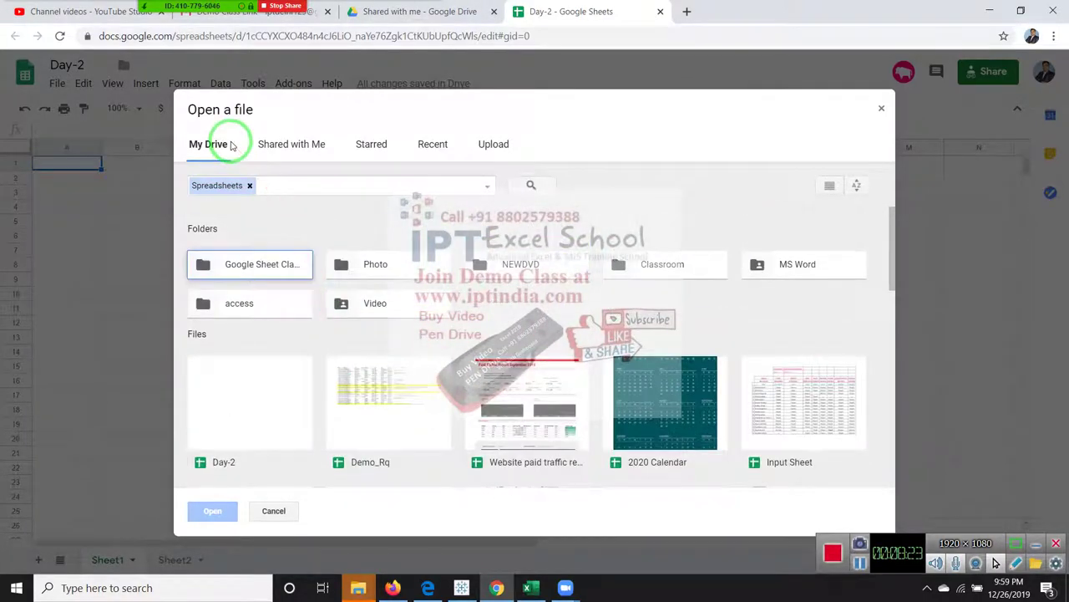
Browse the Shared with me, Starred and Recent tabs, ending on Upload
click(276, 149)
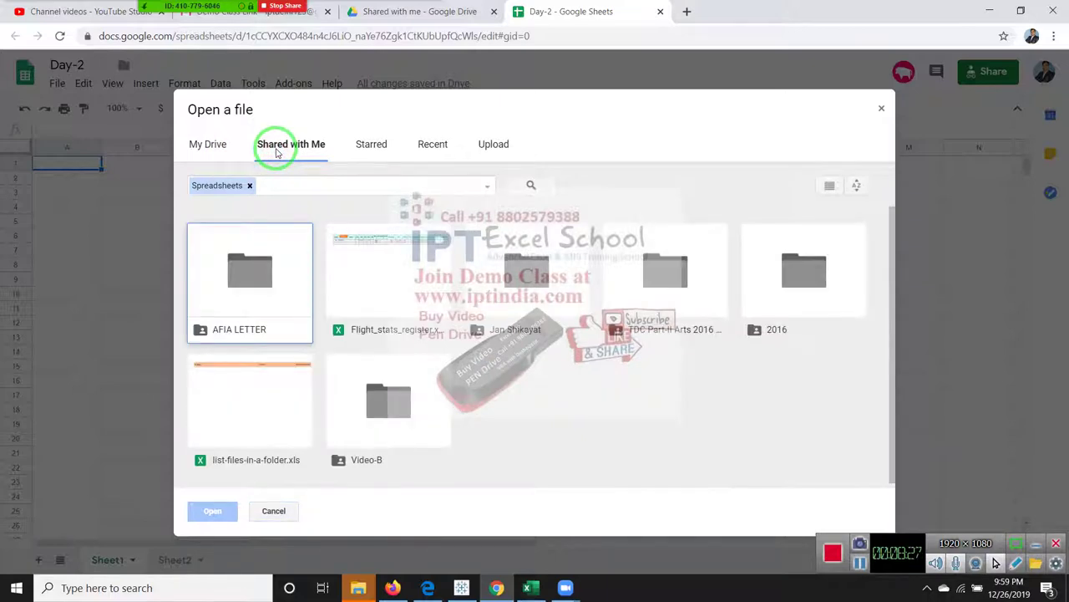
click(360, 154)
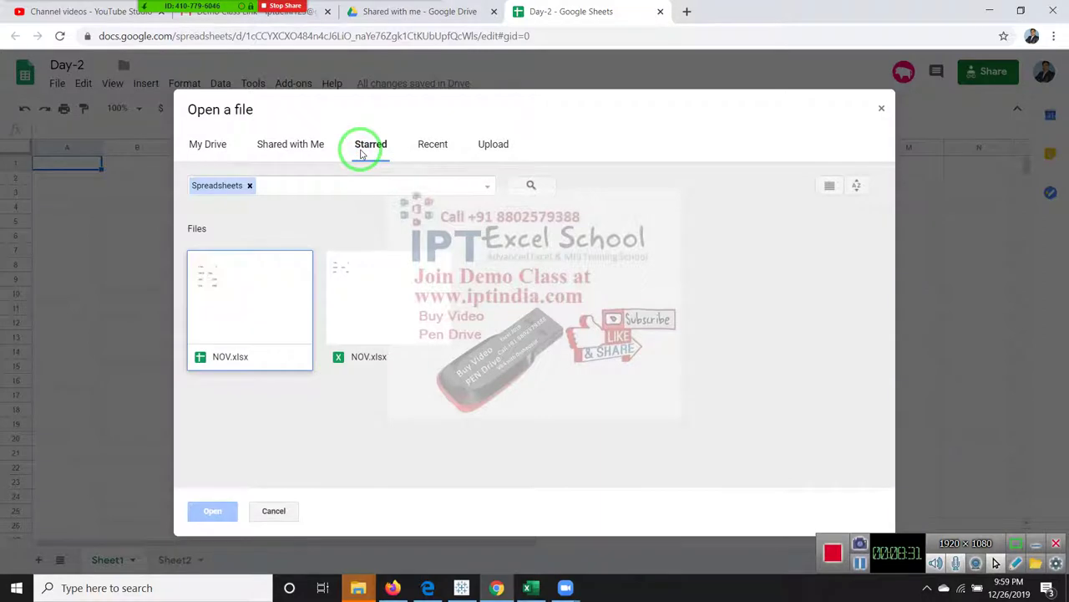
click(432, 145)
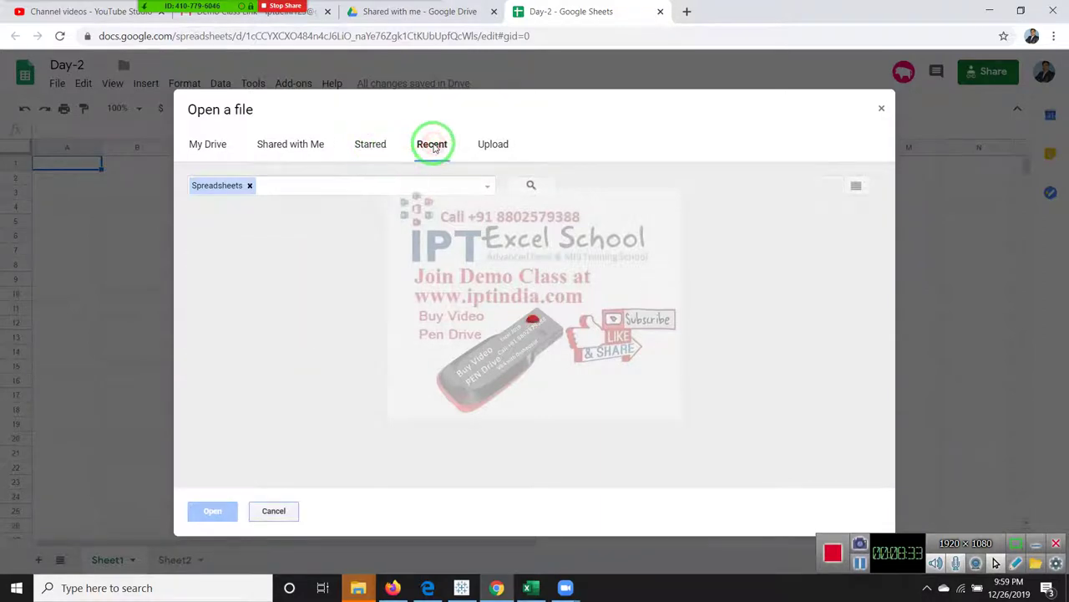
click(488, 146)
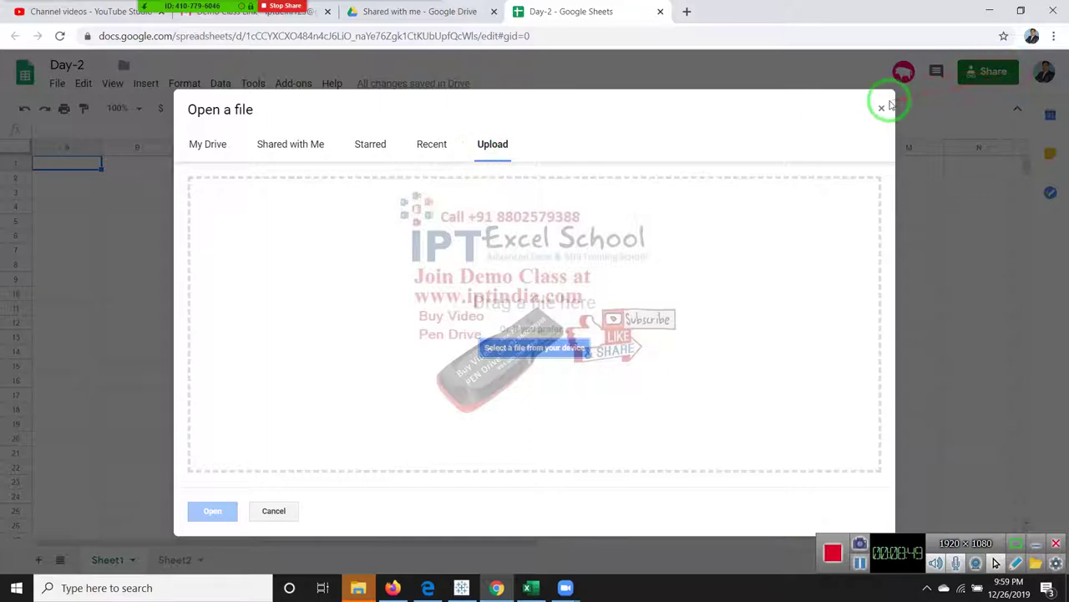
Close the Open a file window and bring up File > Import instead
click(882, 107)
click(57, 83)
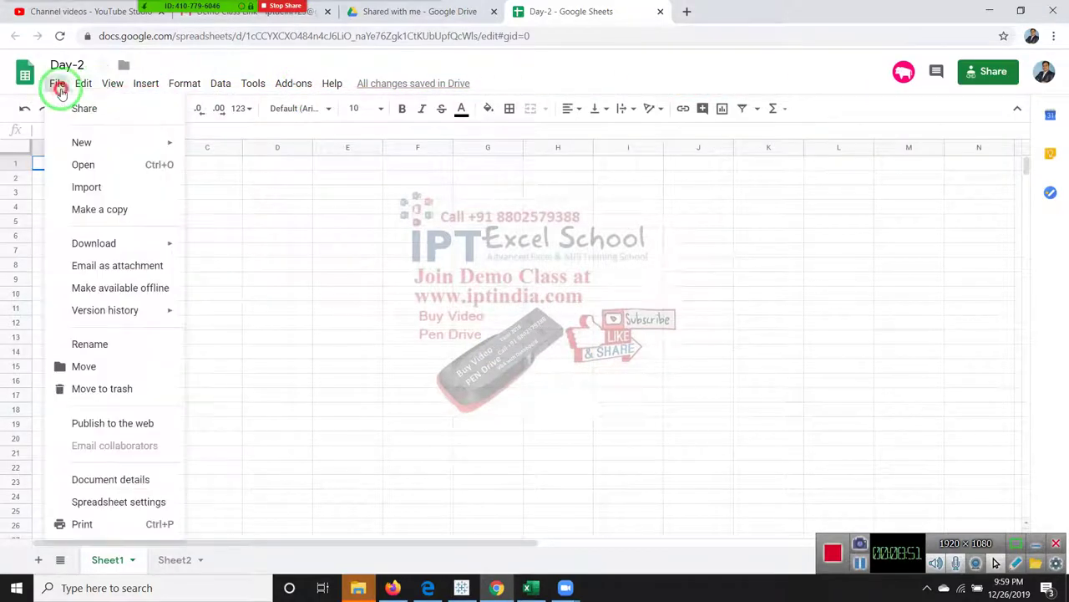
click(112, 187)
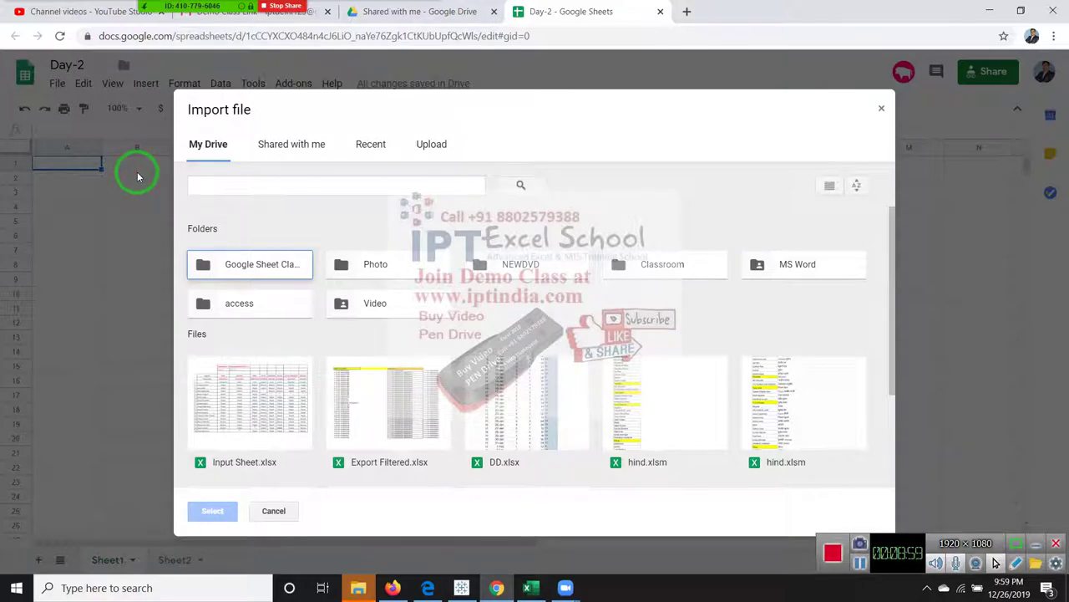
scroll(311, 385, down, 3)
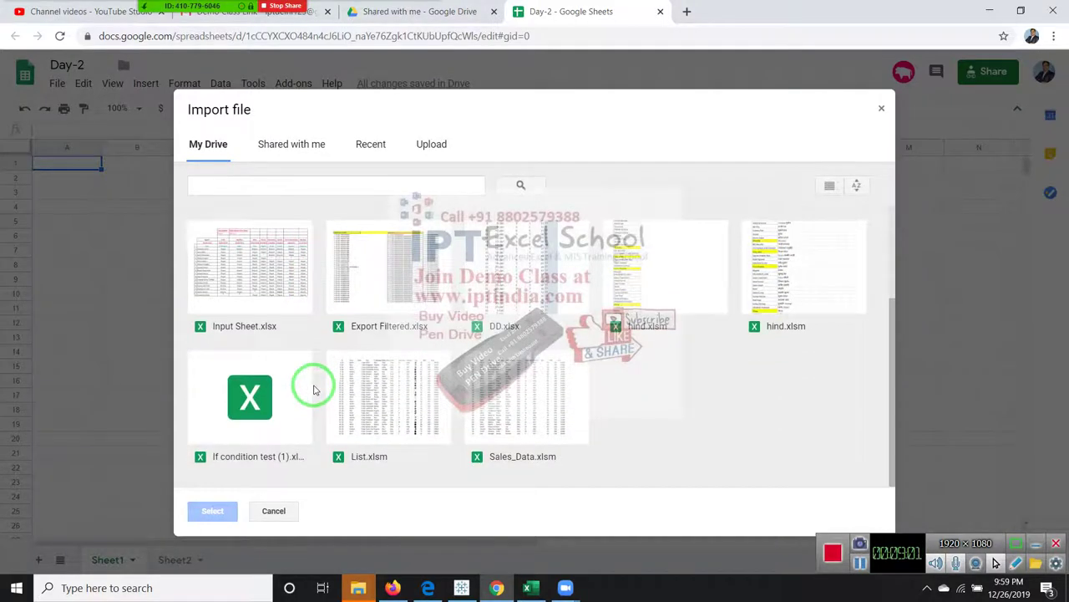
scroll(312, 384, up, 3)
Browse the Import window's Shared with me, Upload and Recent sources, then close it
click(302, 148)
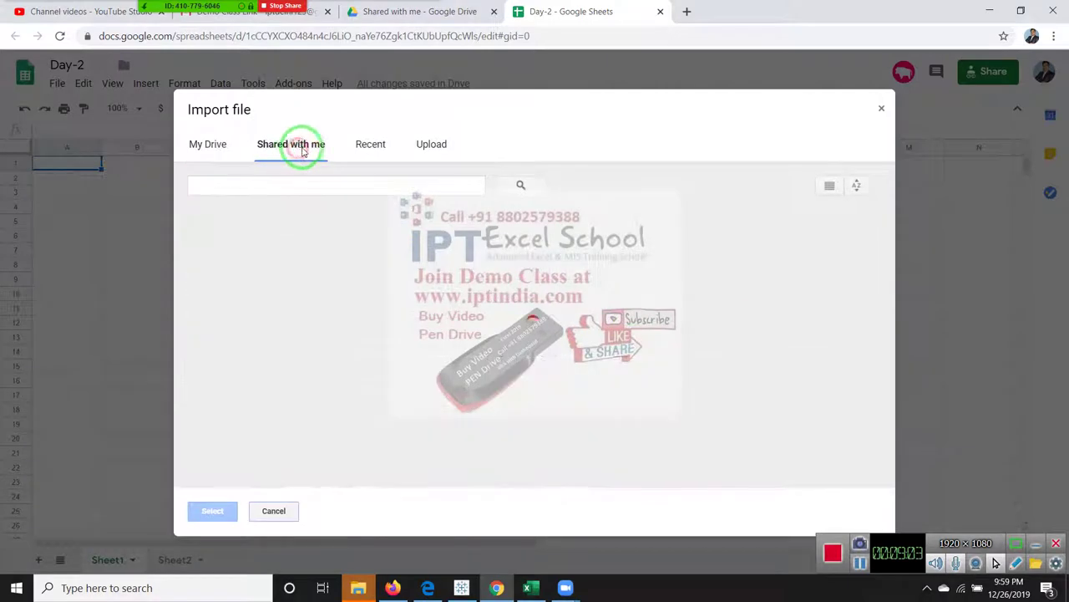
click(428, 147)
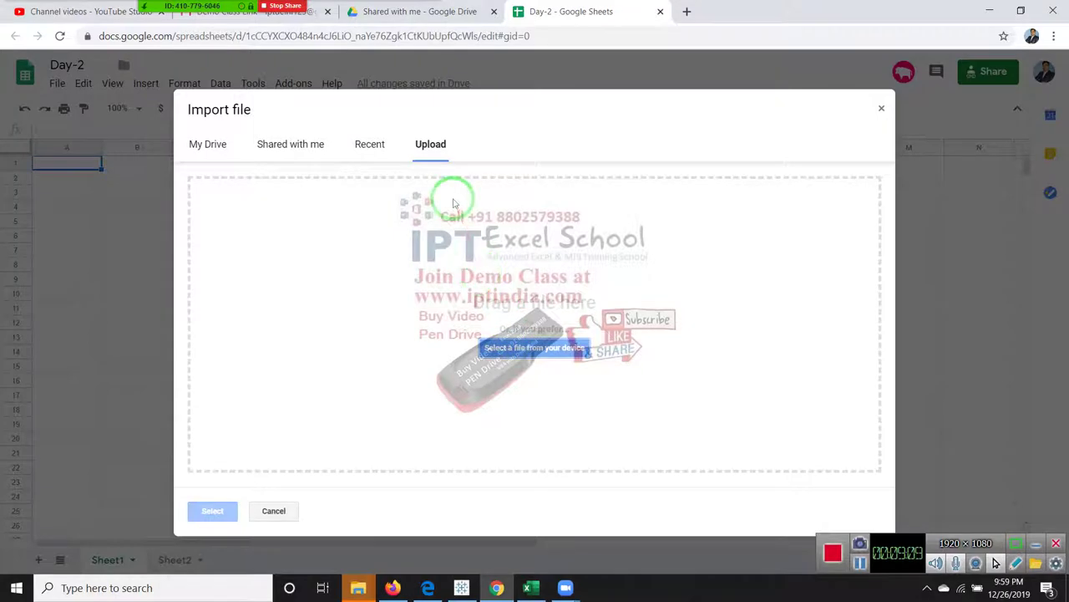
click(376, 146)
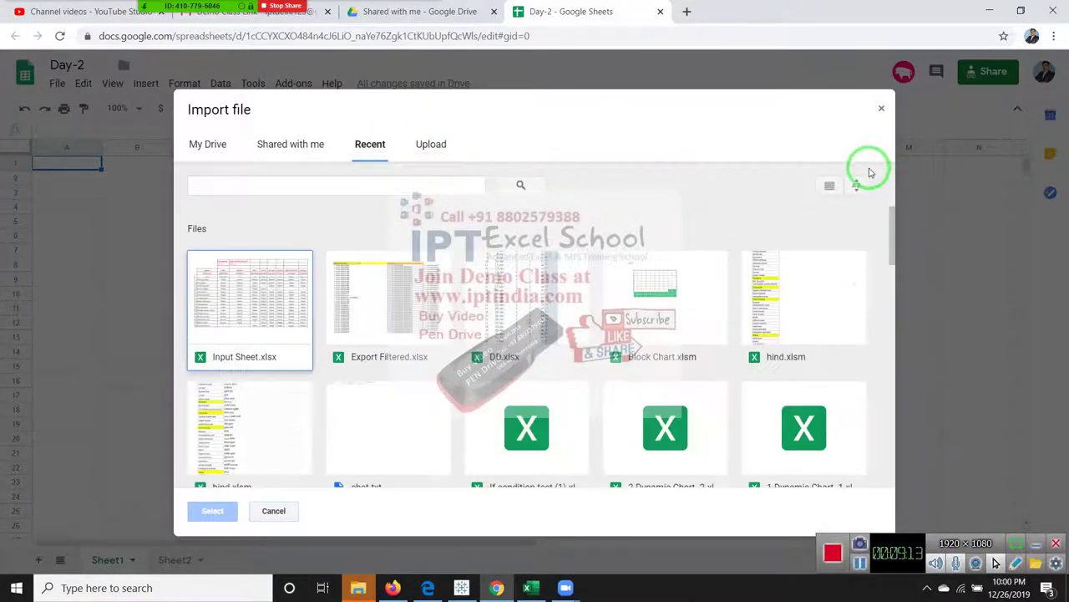
click(882, 109)
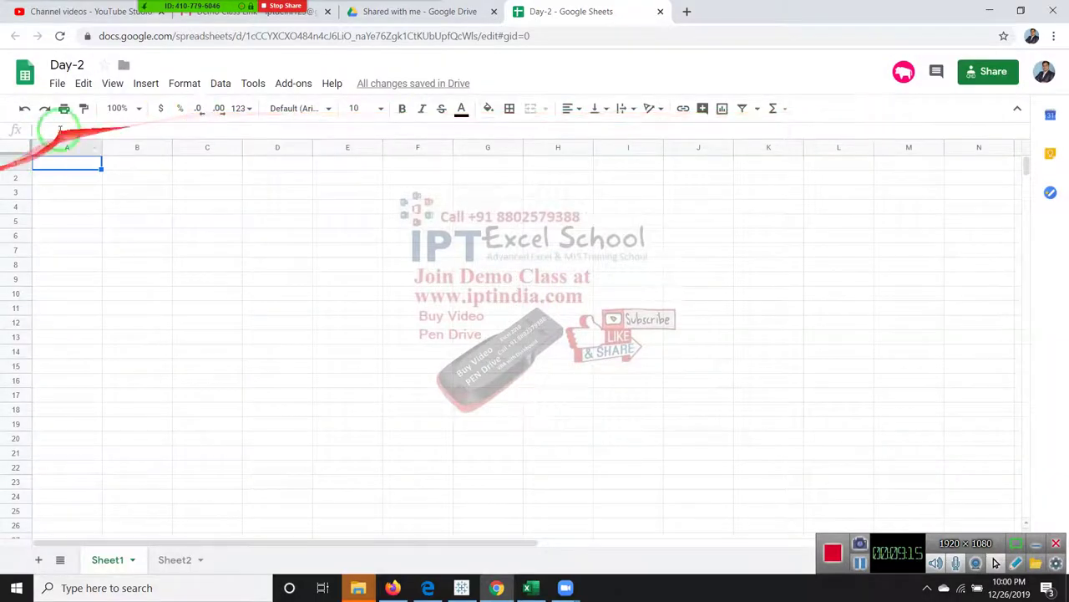
Show the File menu's Download and Email as attachment options, after a quick look at Drive
click(54, 83)
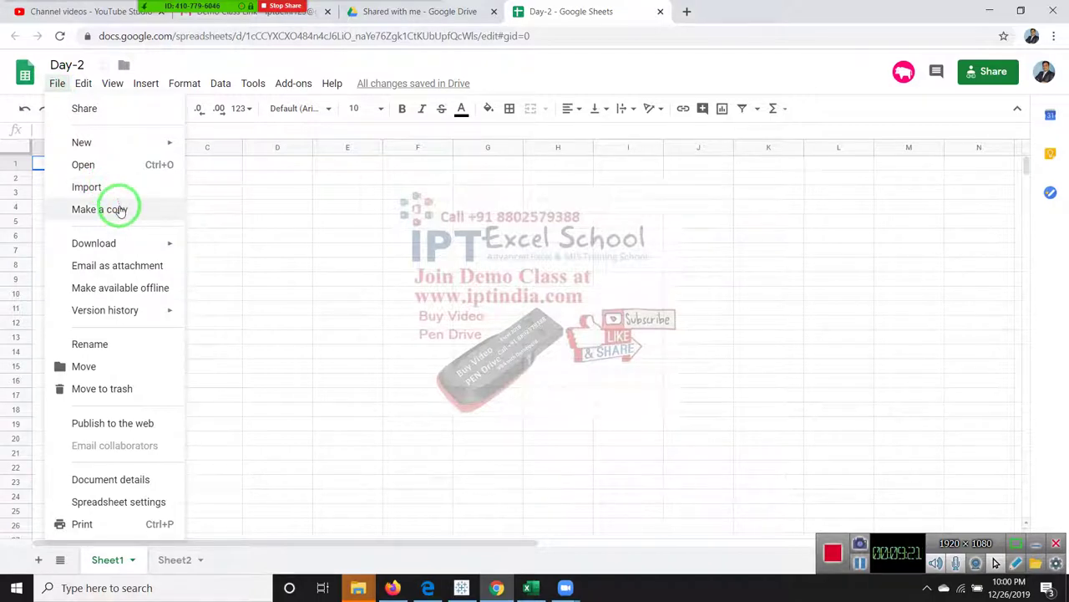
mouse_move(95, 244)
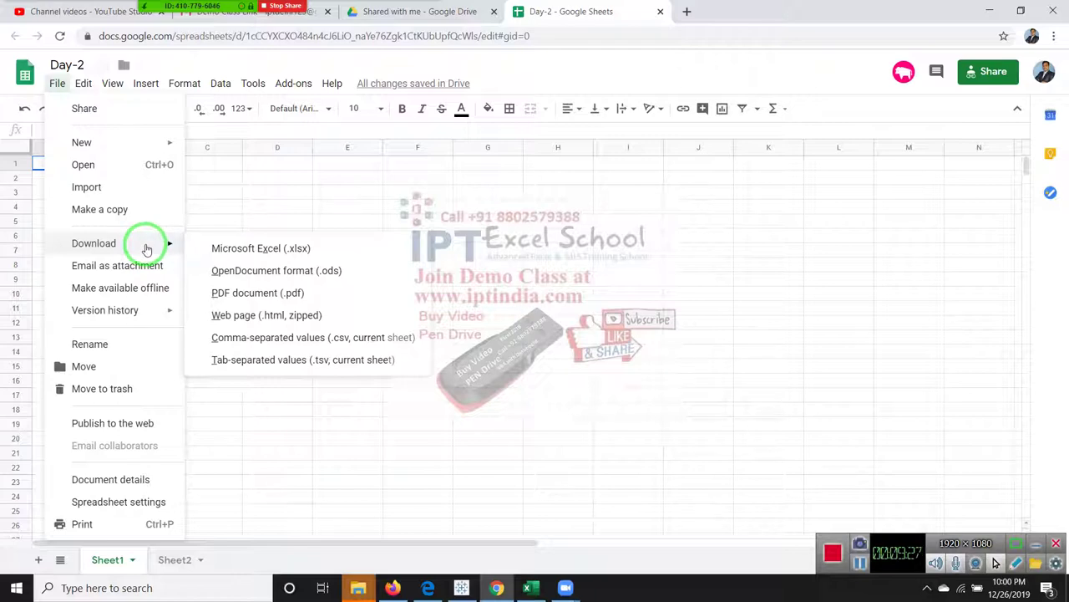
click(422, 12)
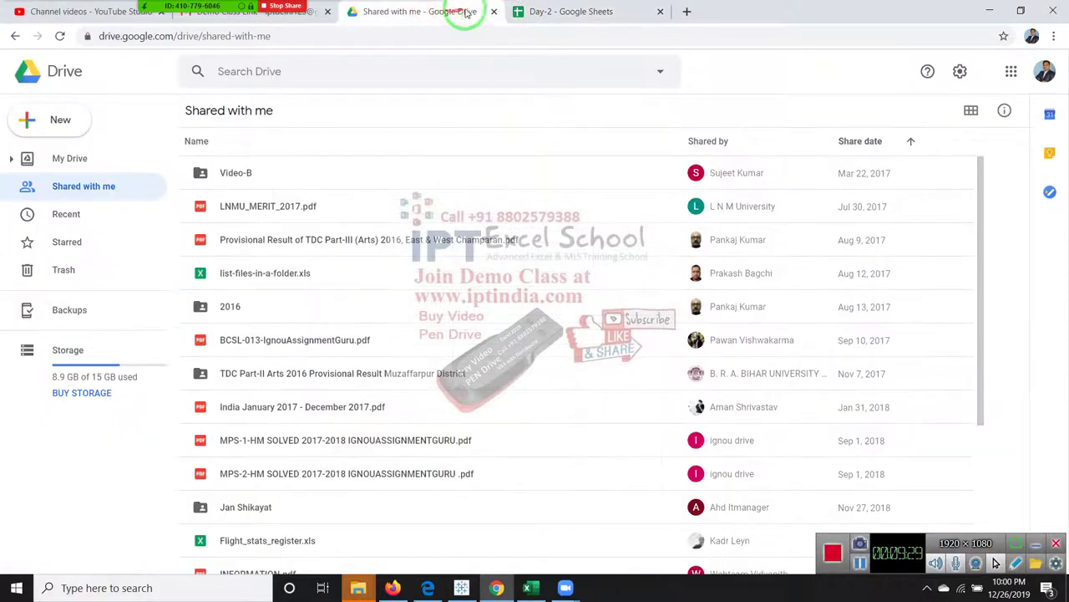
click(522, 12)
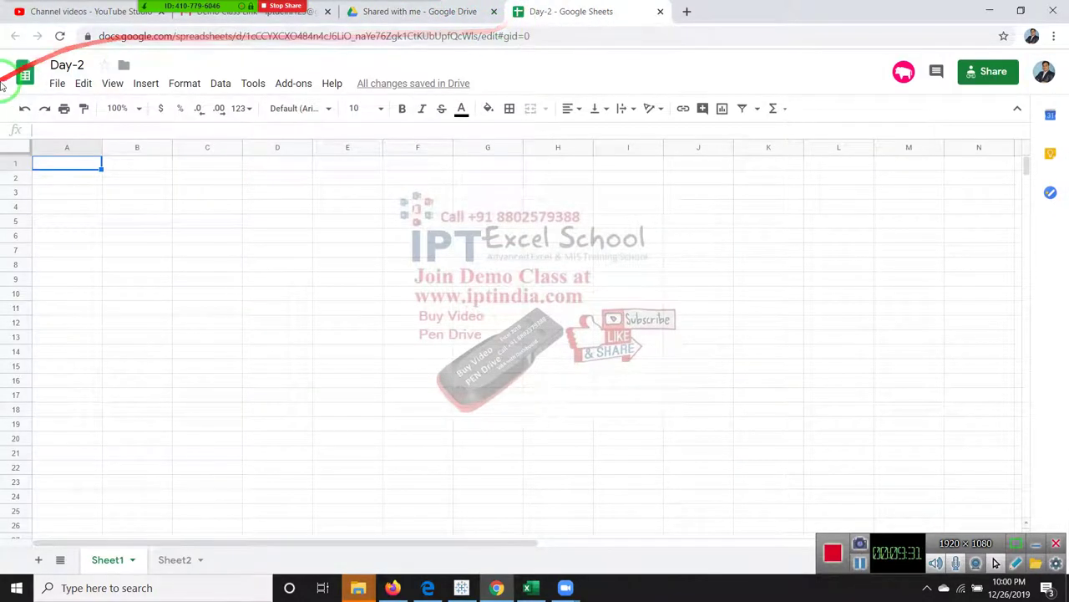
click(57, 83)
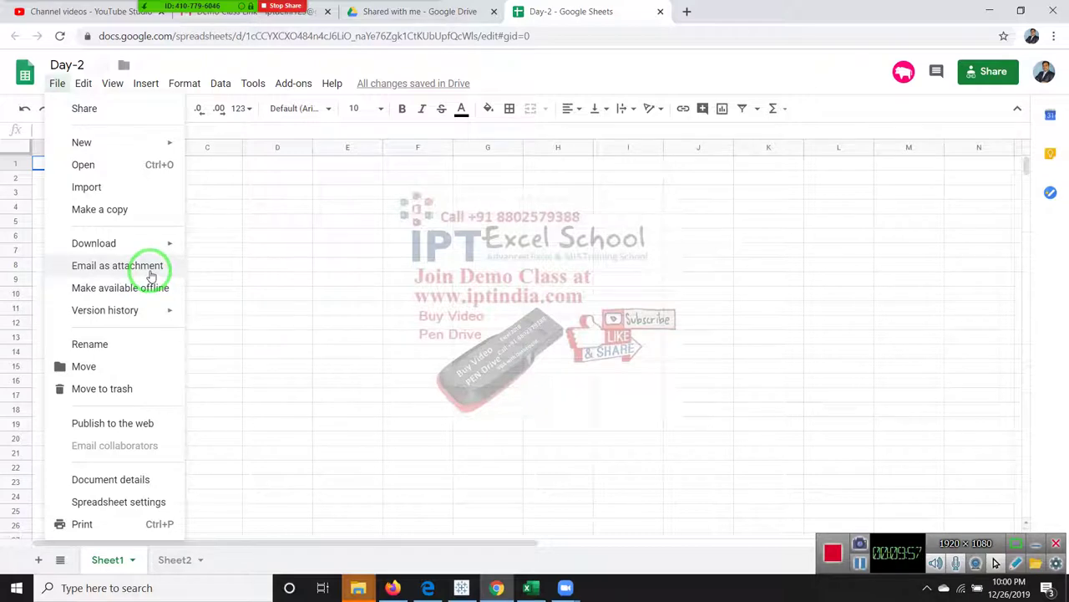
Start emailing Day-2 as an attachment, review the formats, then cancel without sending
click(152, 276)
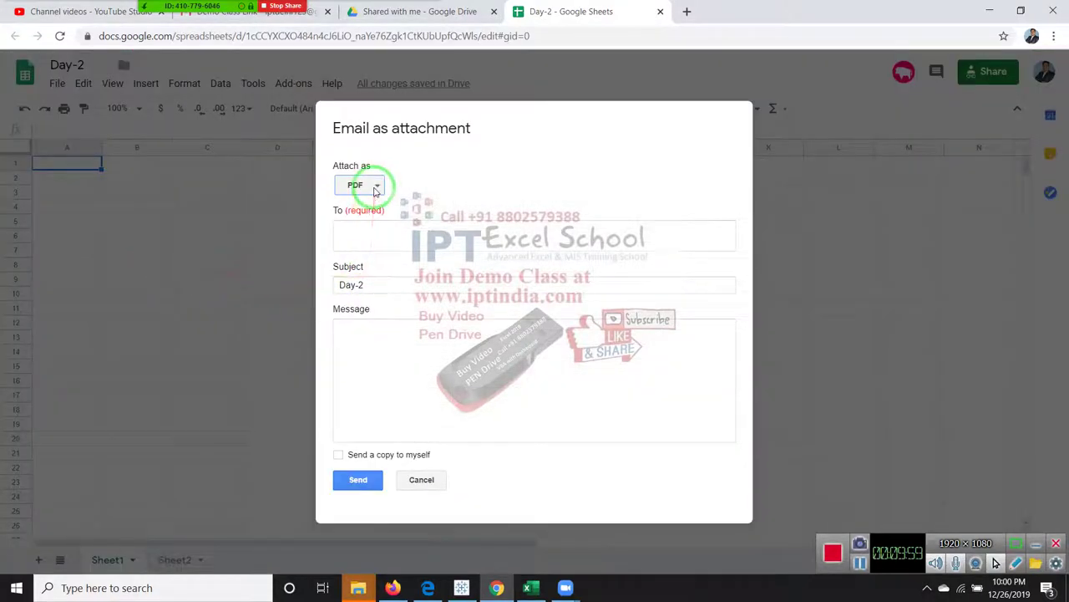
click(374, 190)
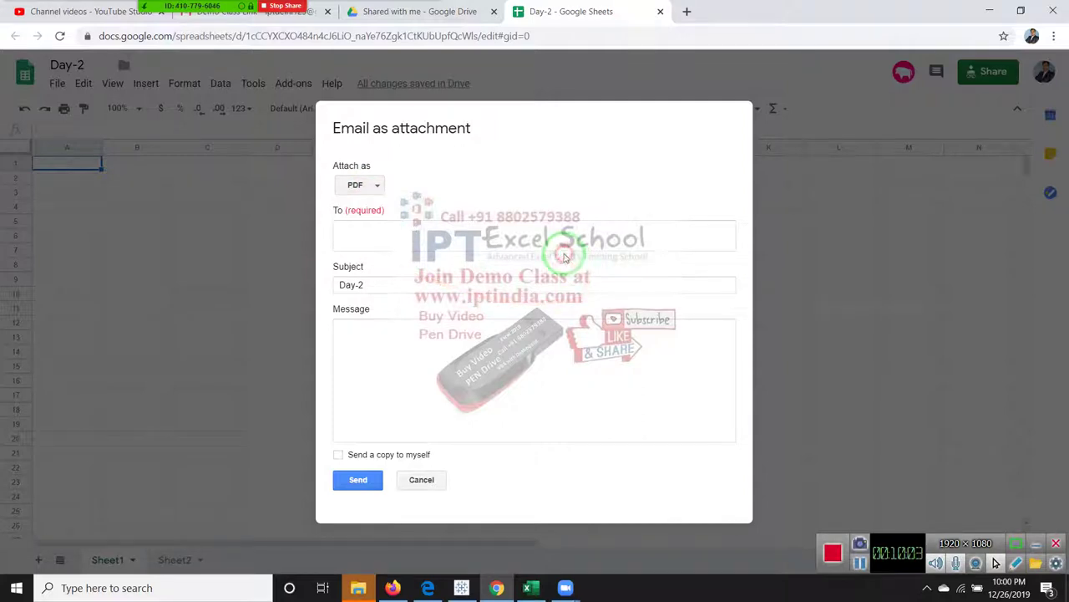
click(541, 240)
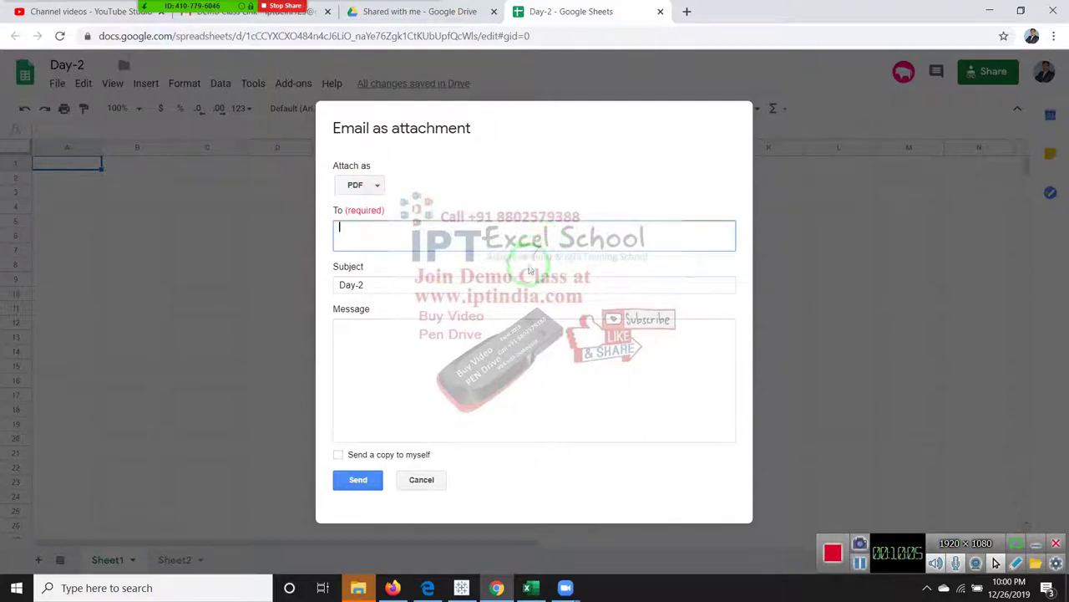
drag(456, 359, 610, 368)
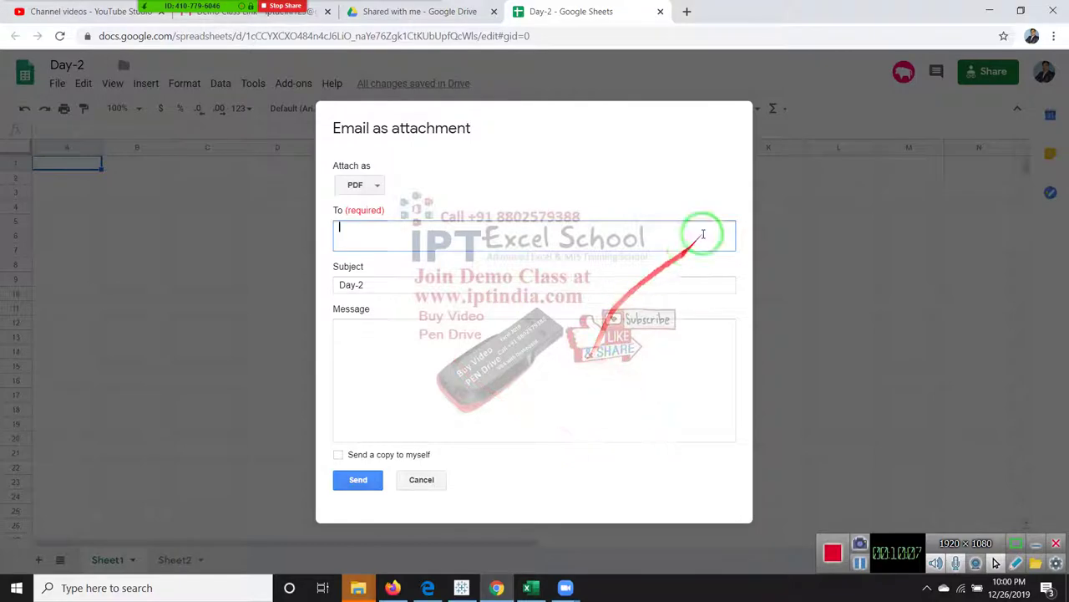
click(424, 490)
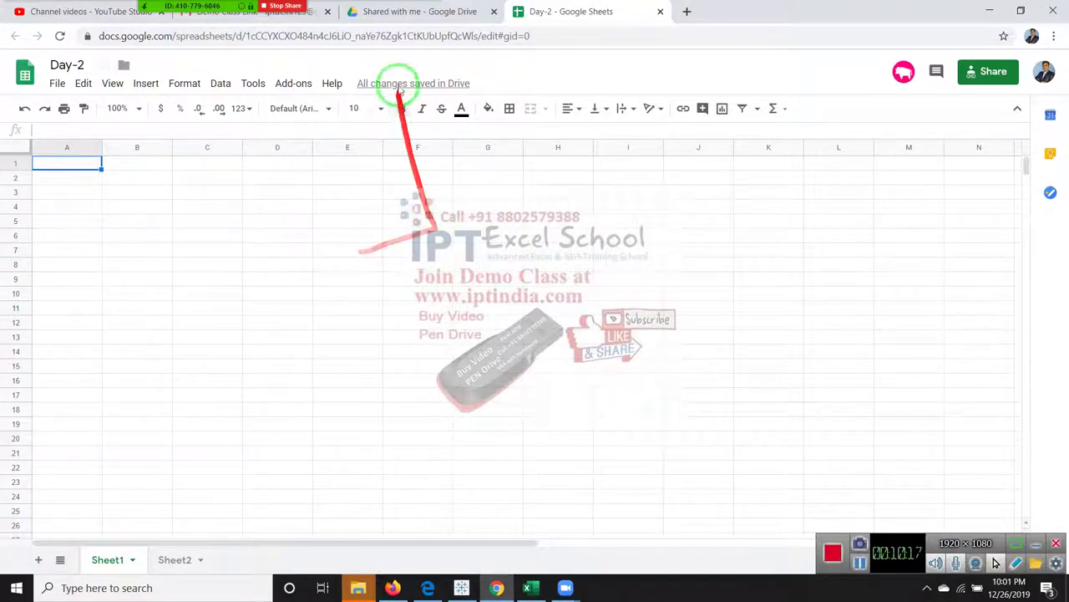
Glance at the Shared with me Drive page, then return and show Day-2's File menu
click(391, 11)
click(569, 12)
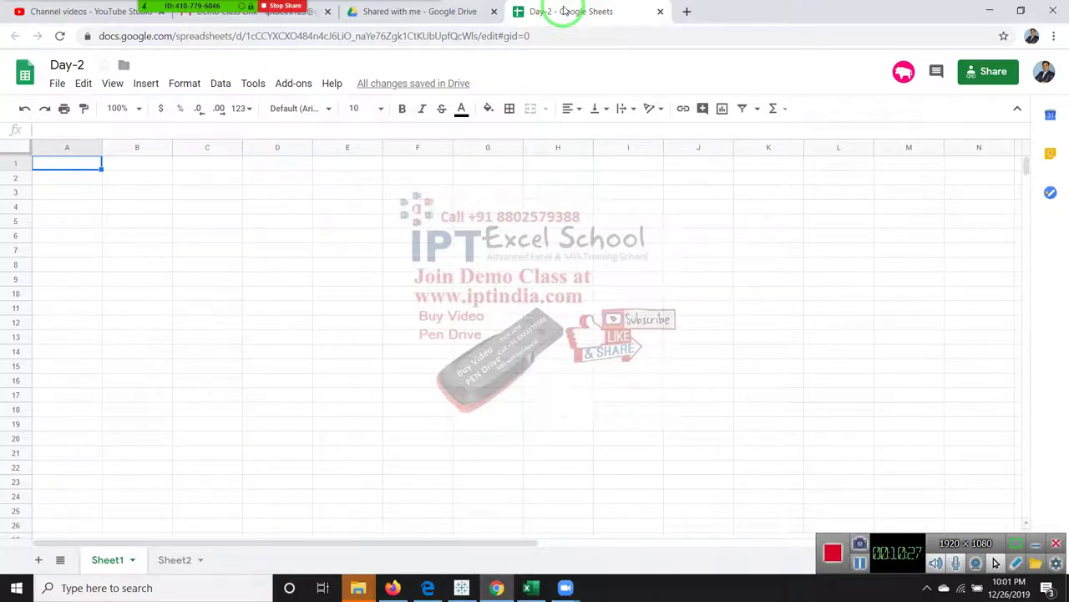
click(57, 84)
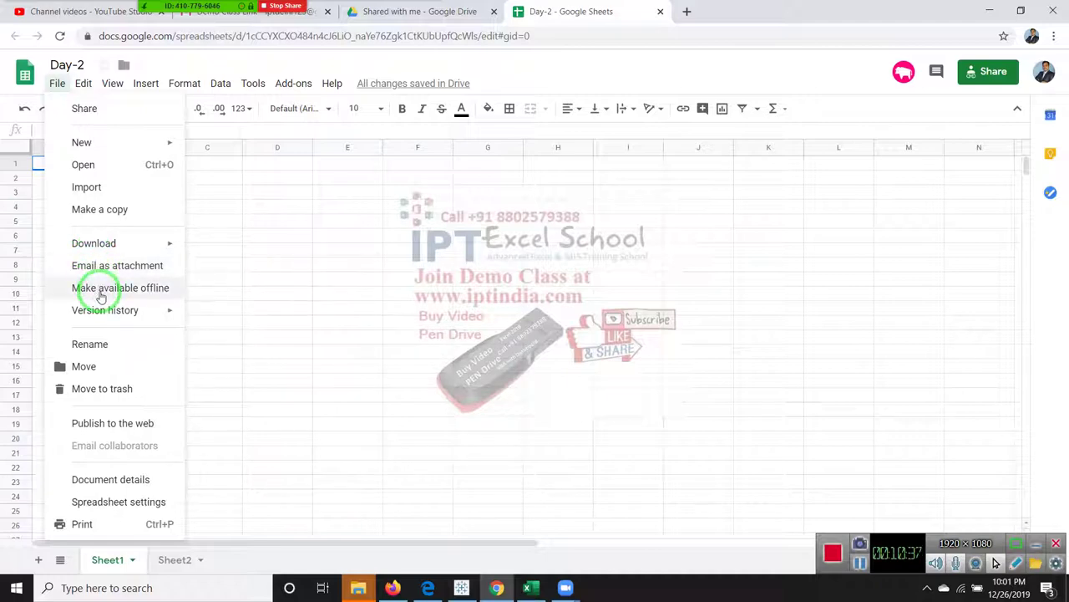
Decline the Make available offline prompt for all files and reopen the File menu
click(100, 294)
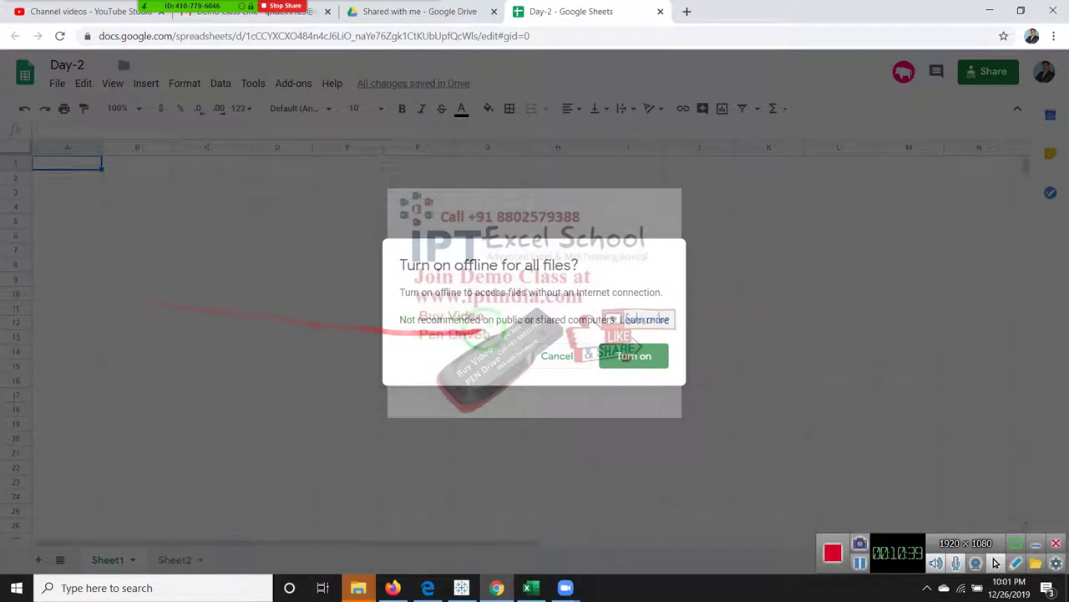
click(516, 263)
drag(516, 263, 378, 188)
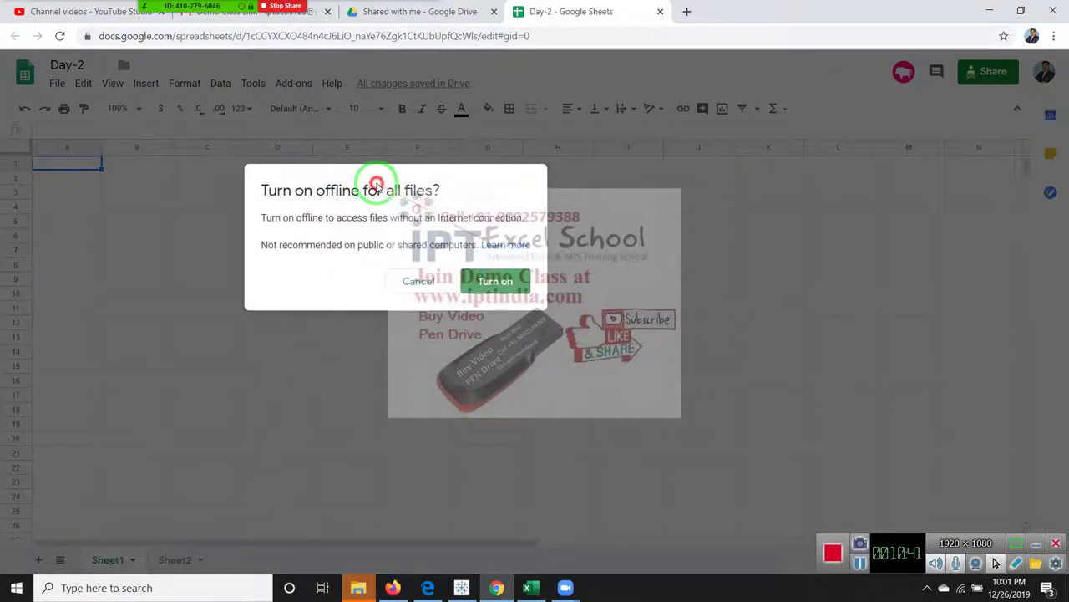
click(415, 280)
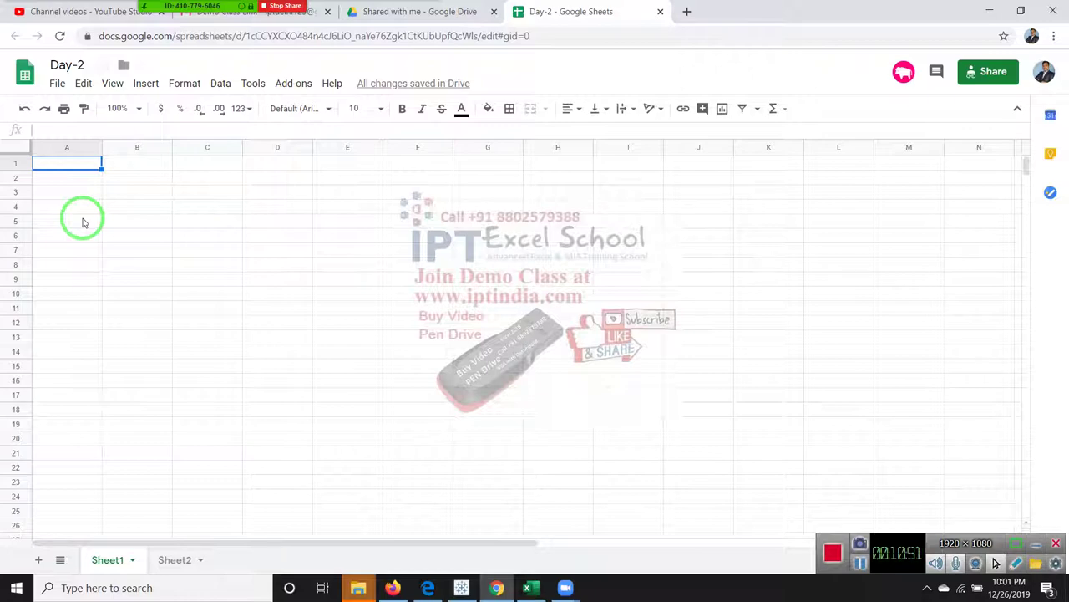
click(58, 84)
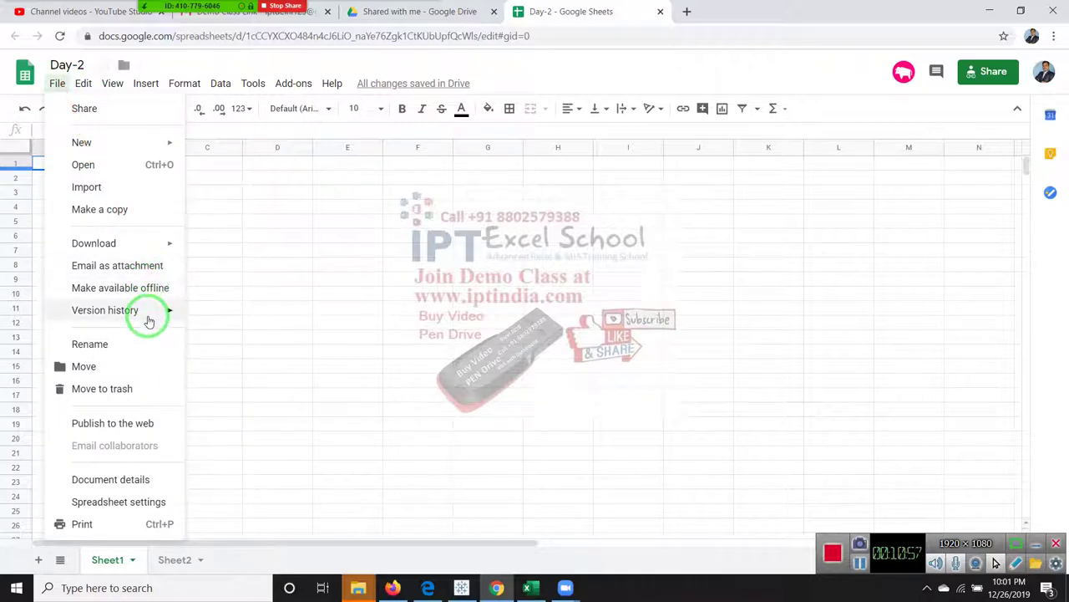
mouse_move(105, 310)
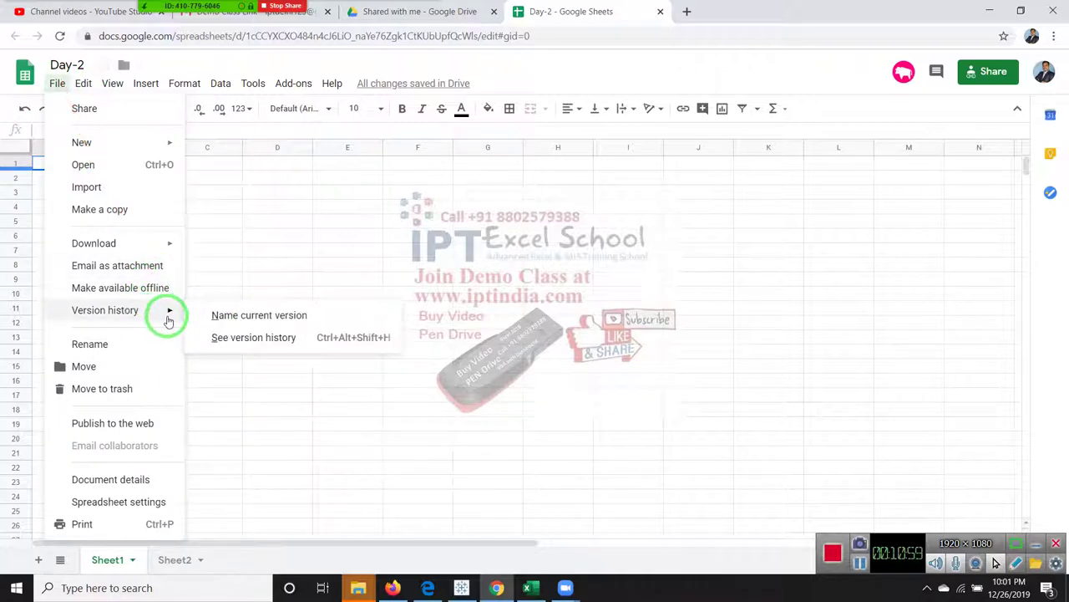
Open Day-2's version history and view the December 22, 8:49 PM version
click(332, 338)
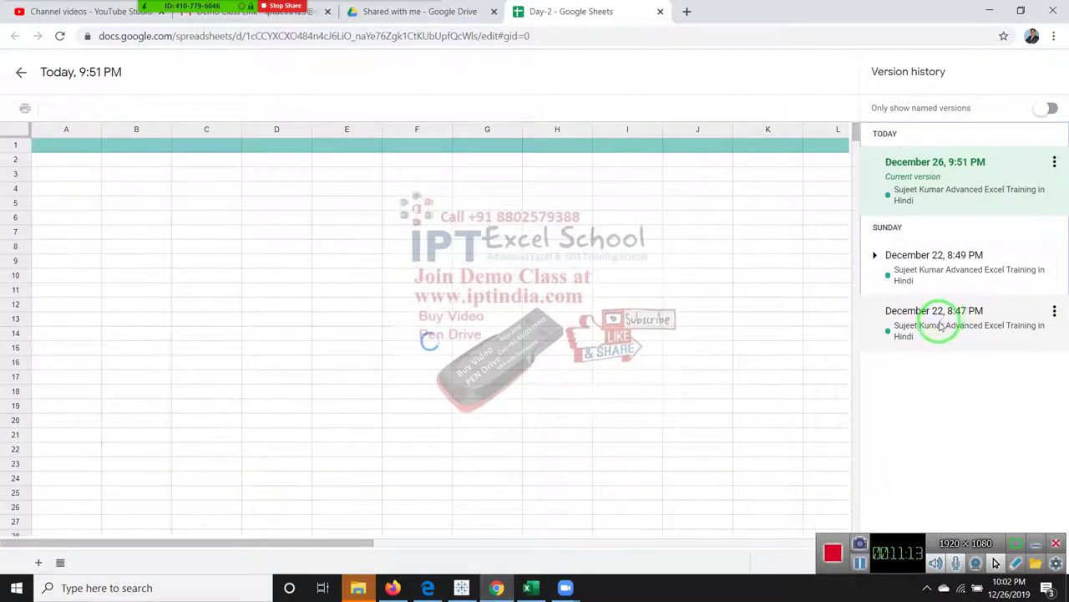
click(936, 277)
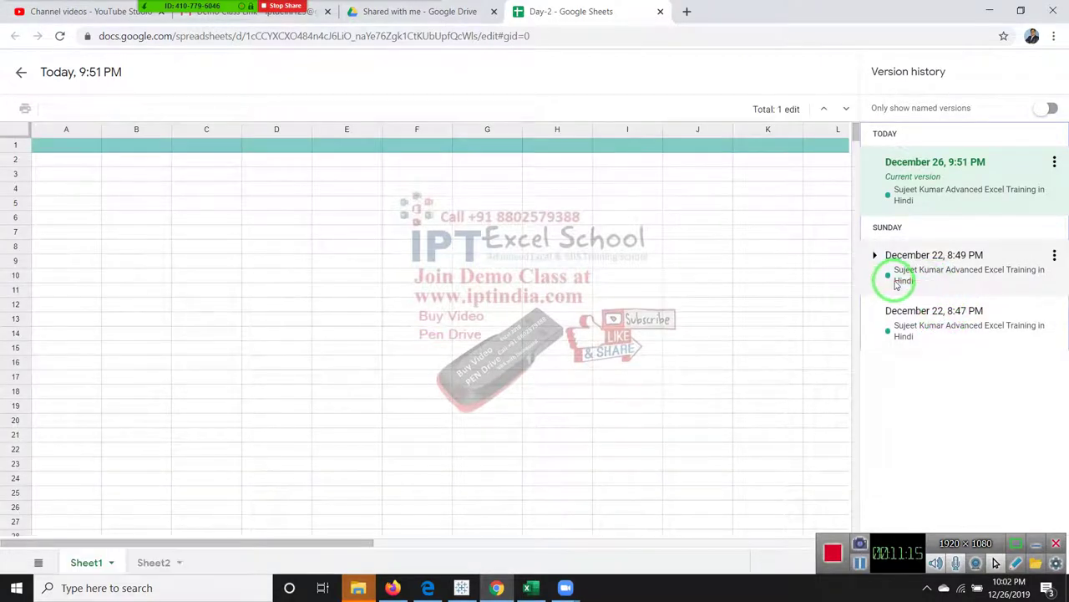
drag(892, 273, 808, 292)
drag(902, 155, 968, 170)
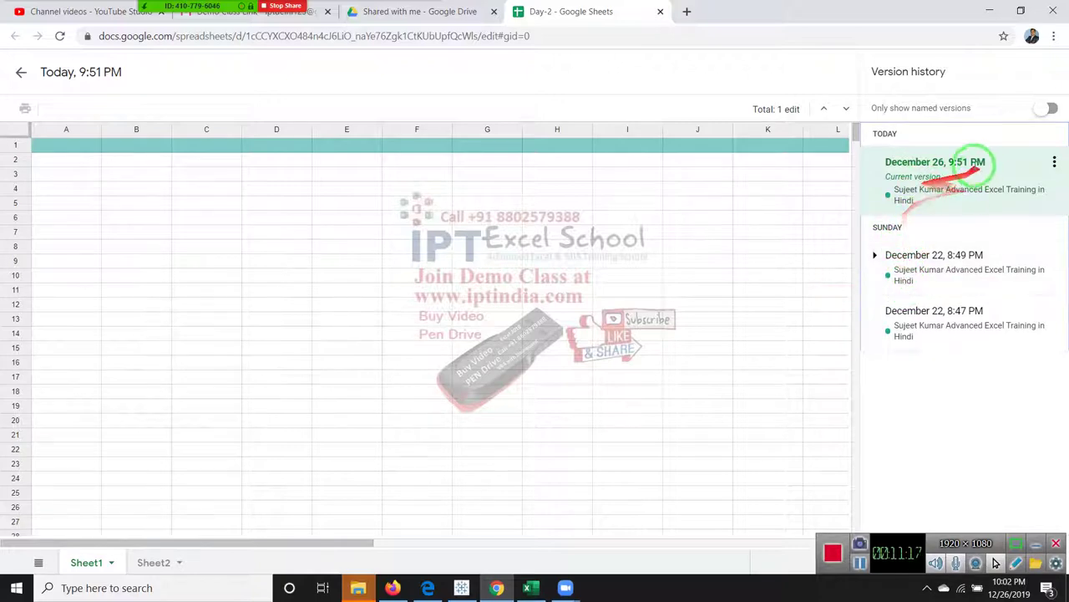
click(710, 188)
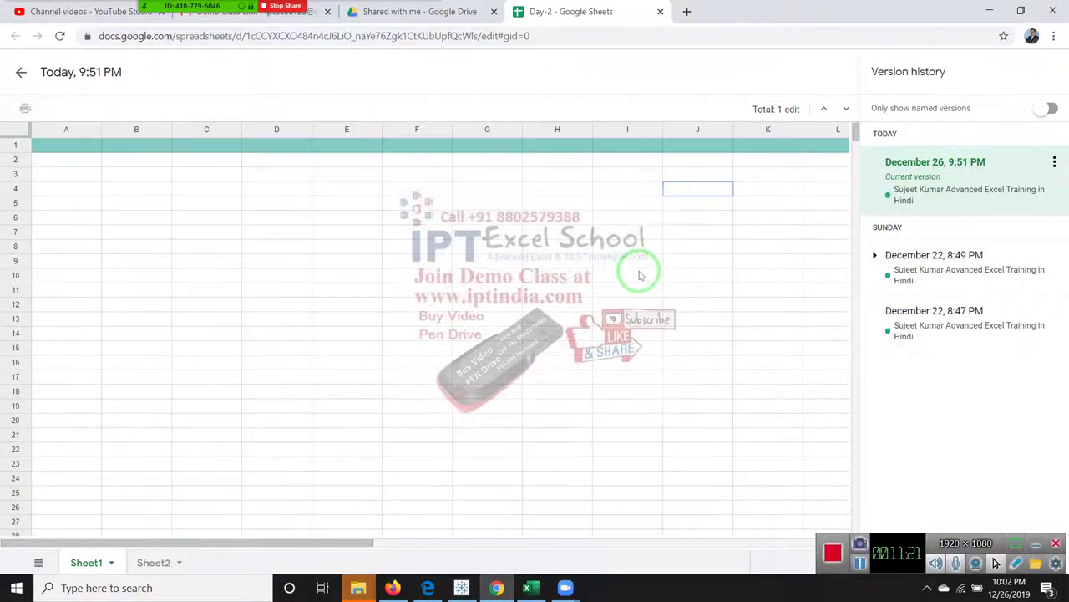
Inspect cells J6 and H4 in the version preview, then exit back to the sheet
drag(597, 330, 495, 499)
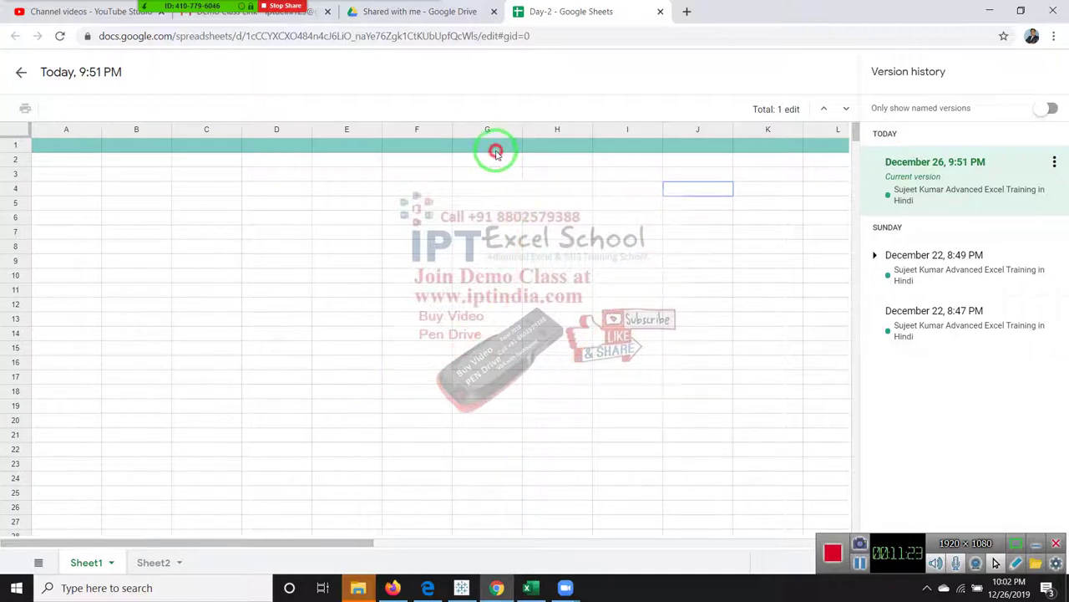
drag(496, 153, 412, 153)
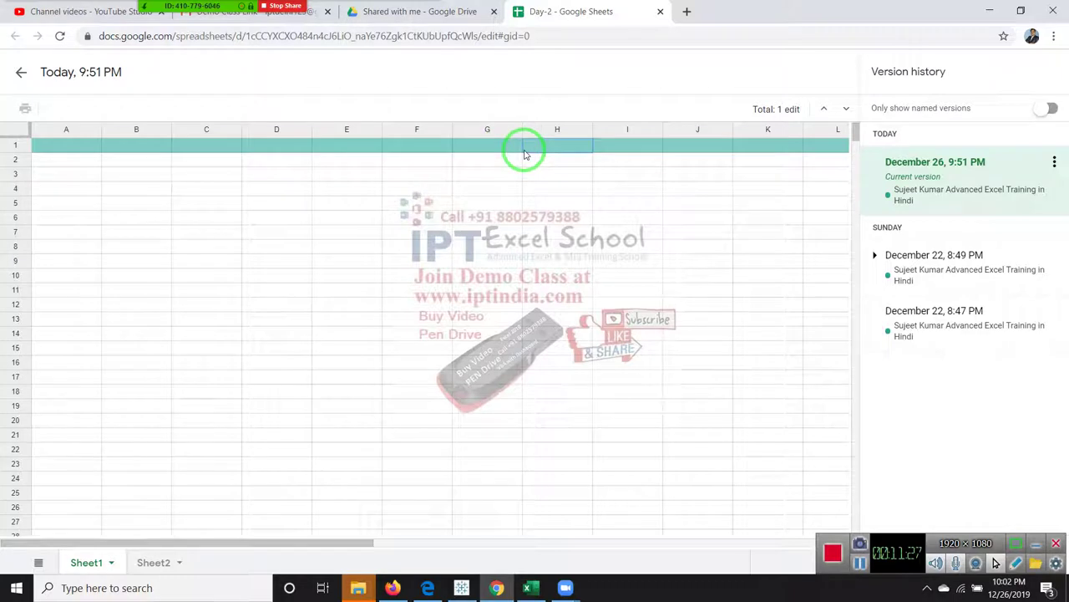
drag(525, 153, 174, 215)
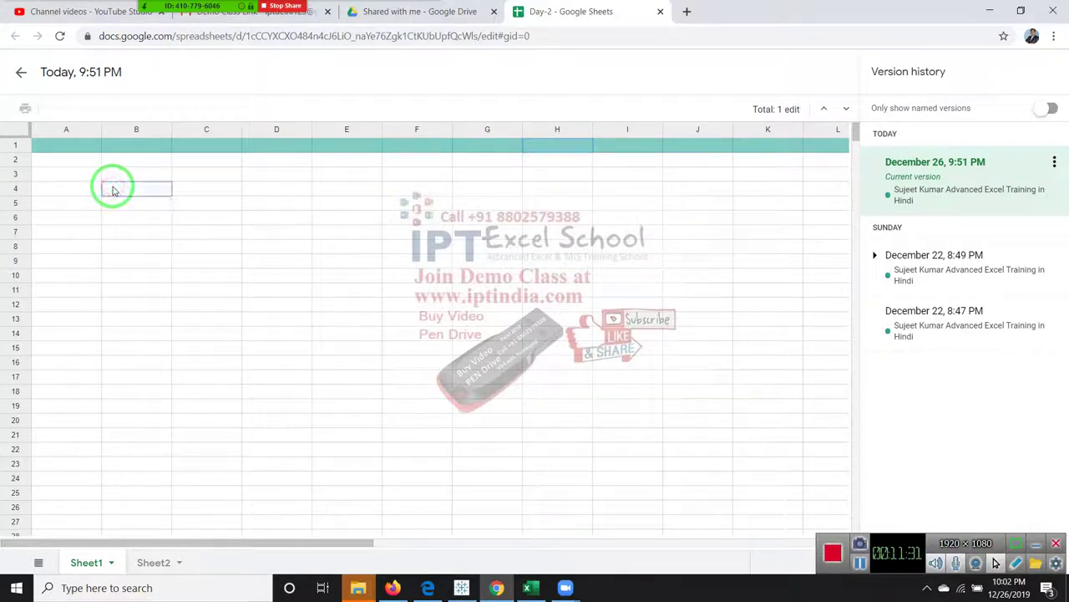
drag(105, 167, 1042, 125)
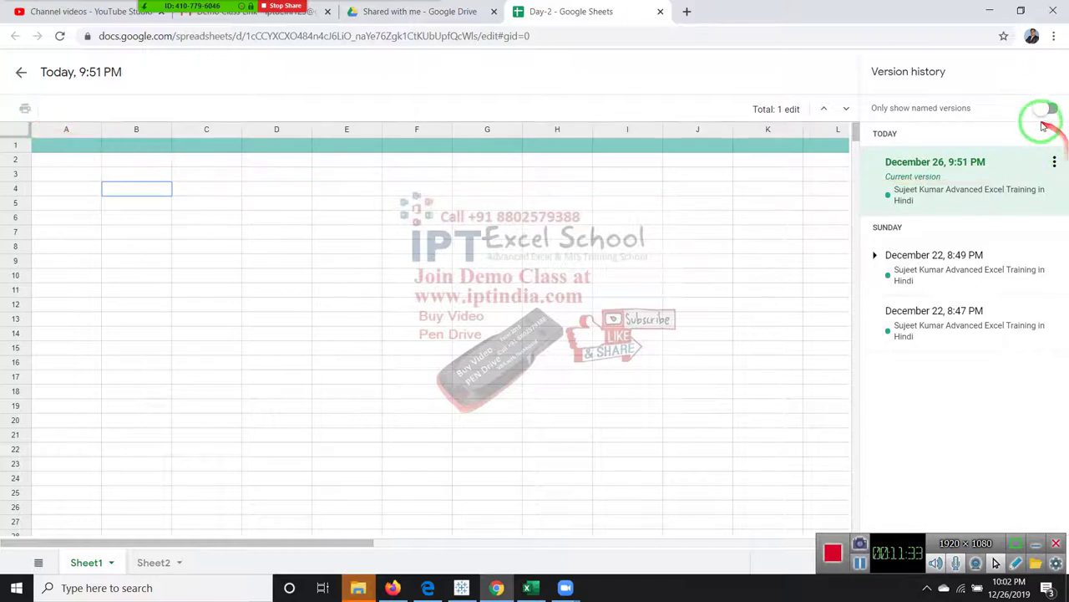
drag(978, 122, 800, 120)
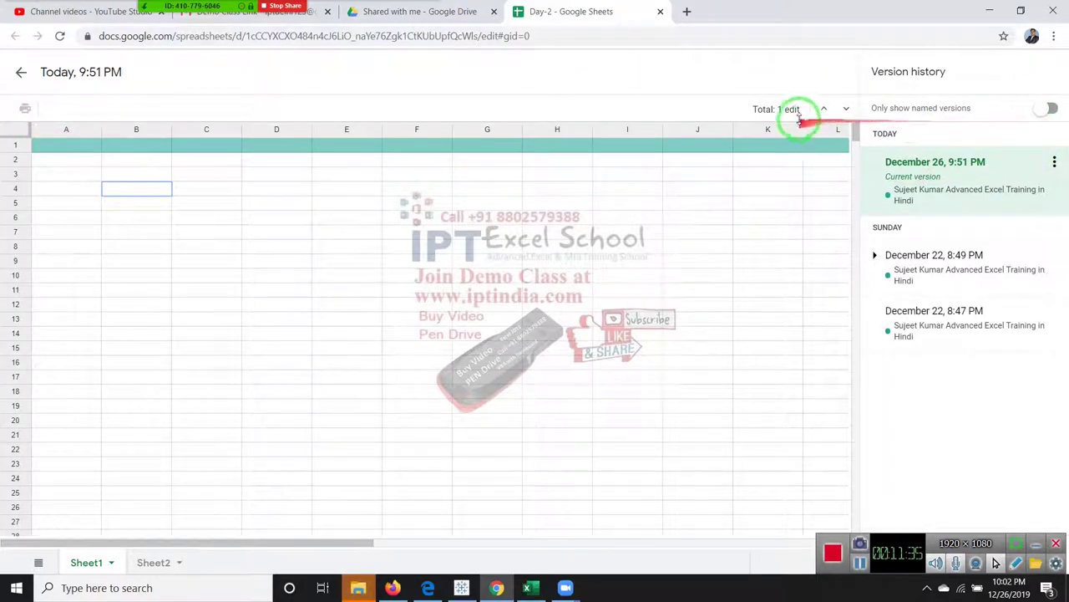
click(725, 218)
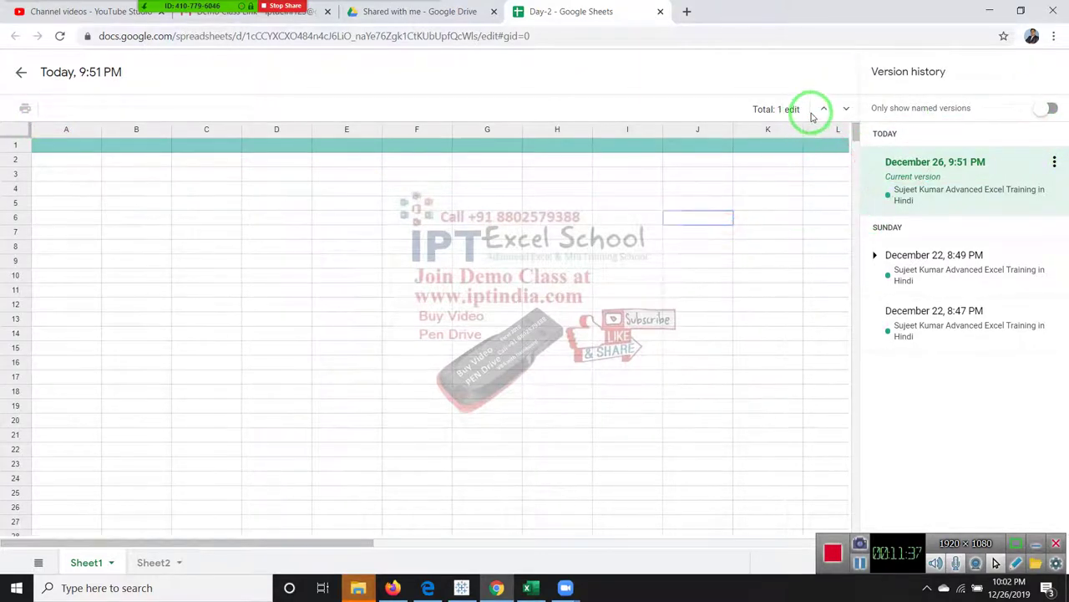
click(541, 187)
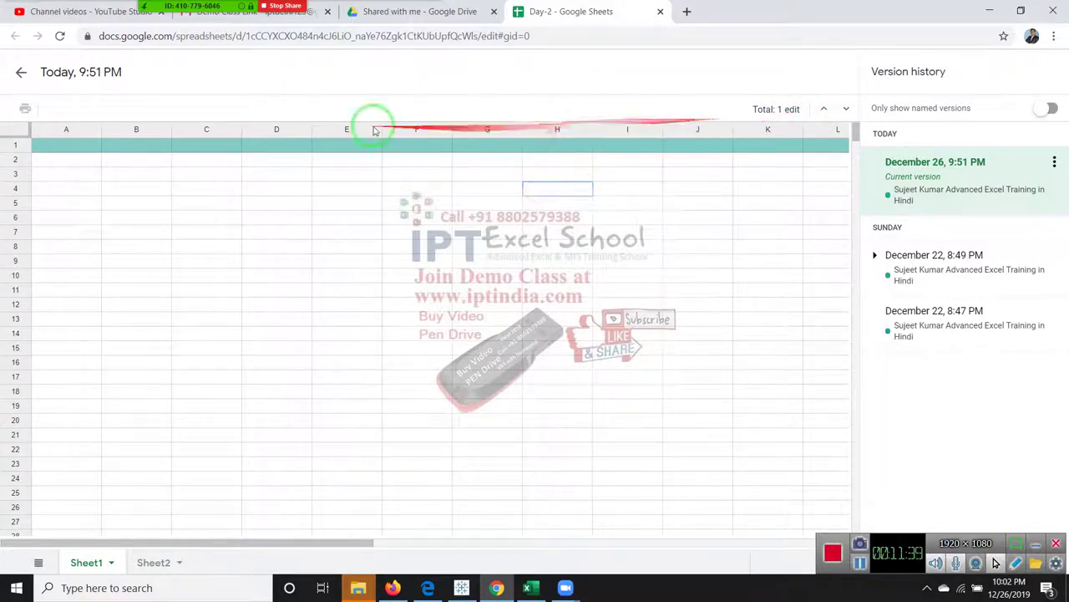
click(18, 74)
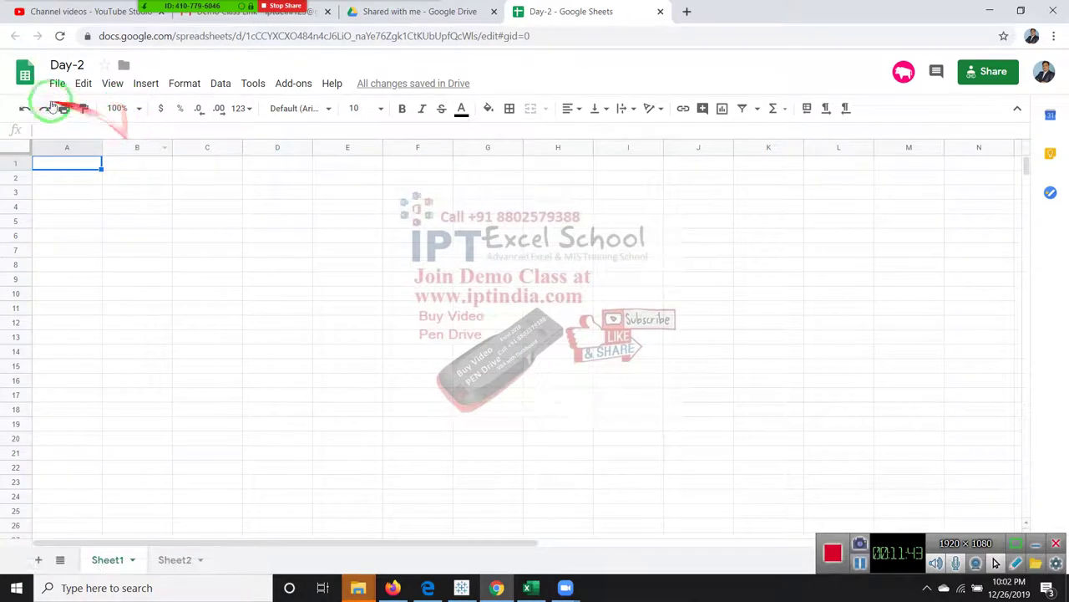
Open Publish to the web for Day-2 and switch between the Embed and Link options
click(56, 84)
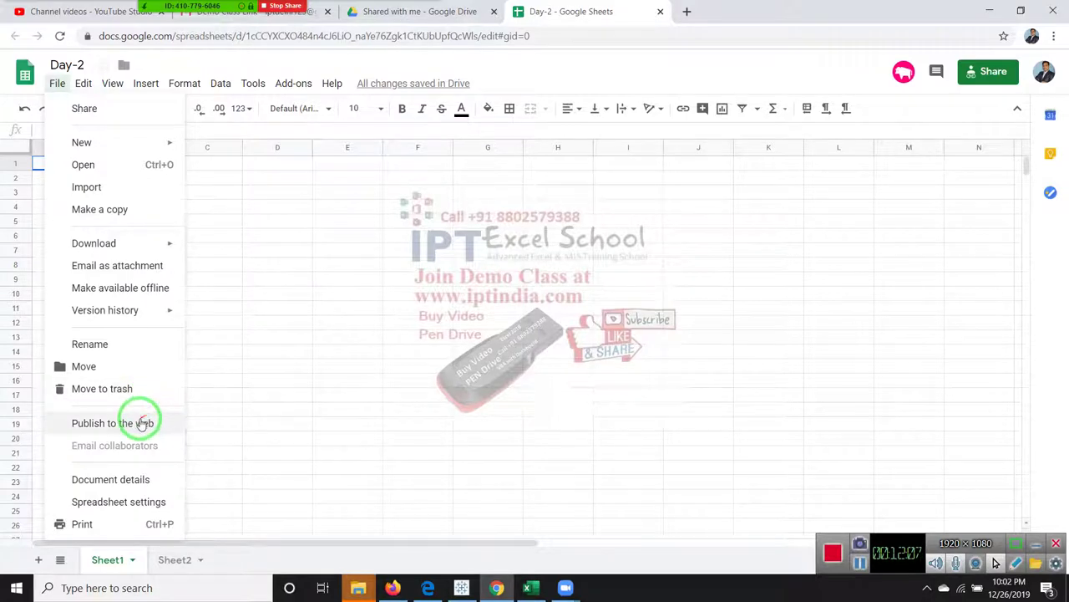
click(140, 424)
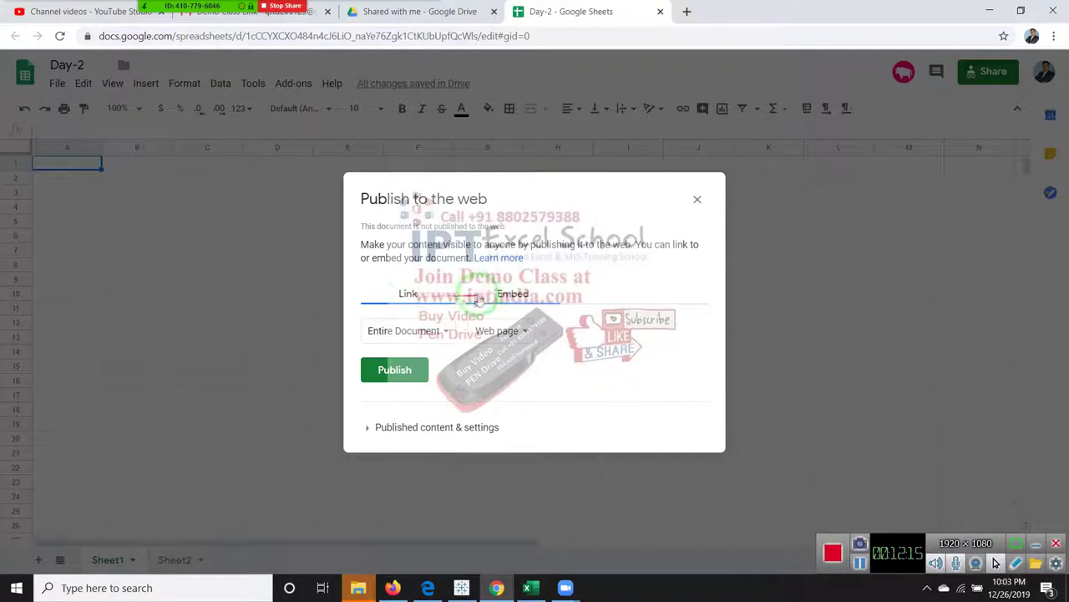
click(490, 301)
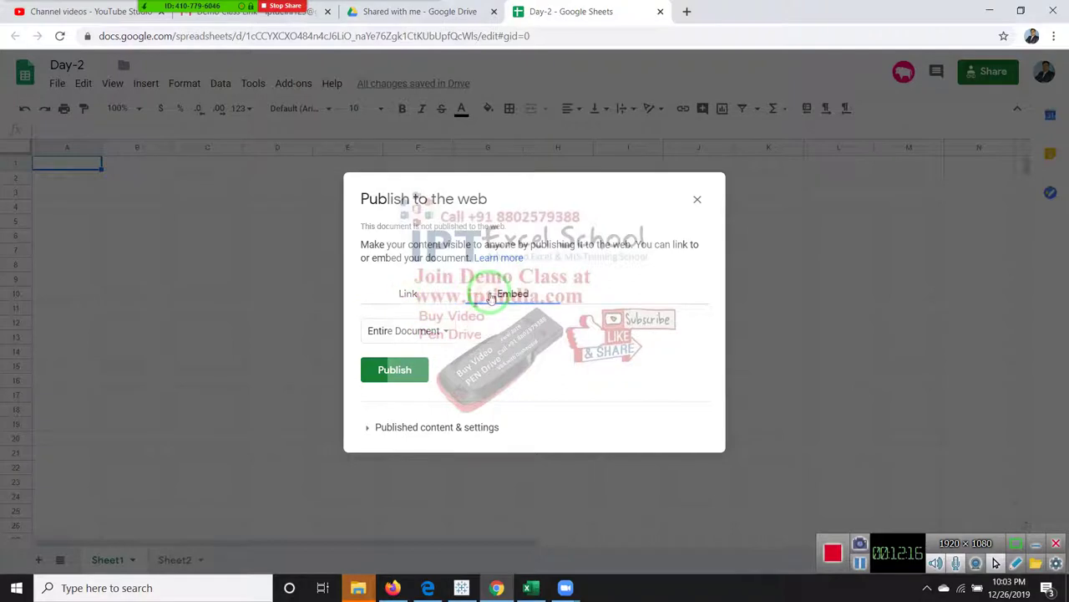
click(491, 338)
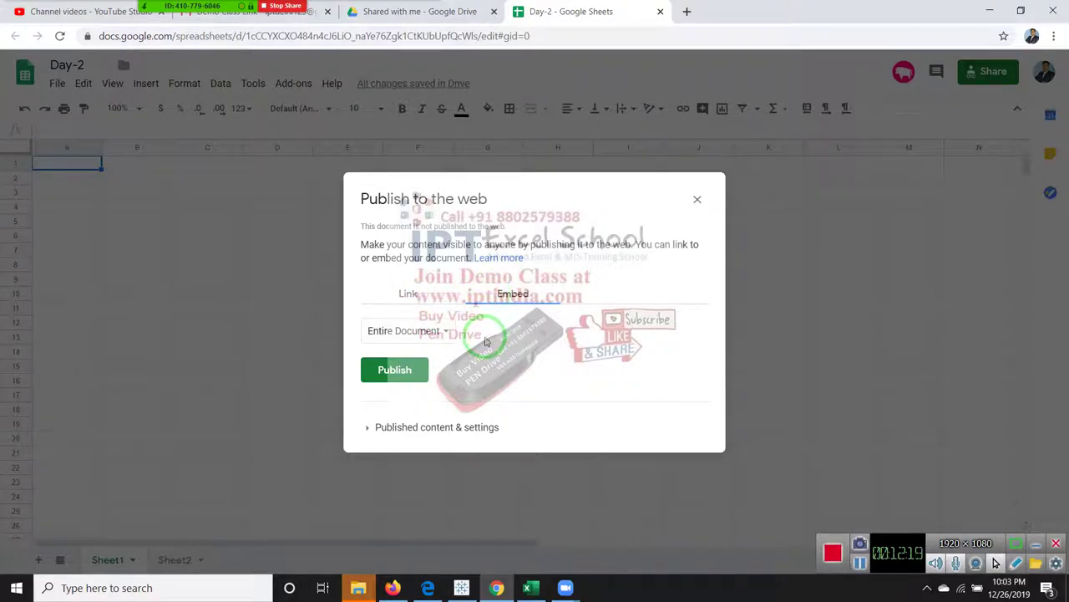
click(396, 297)
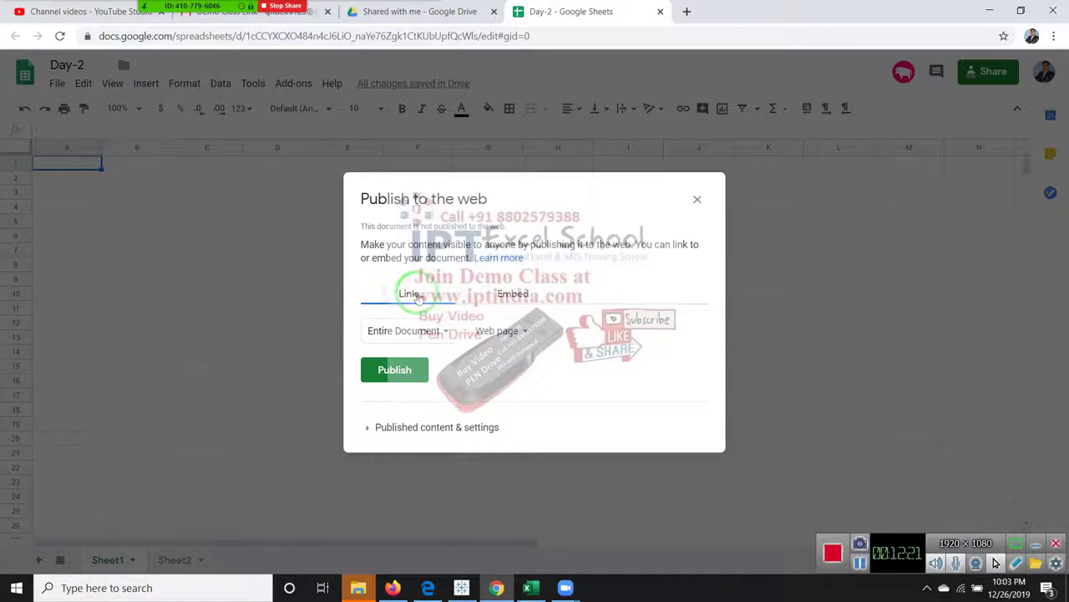
click(503, 295)
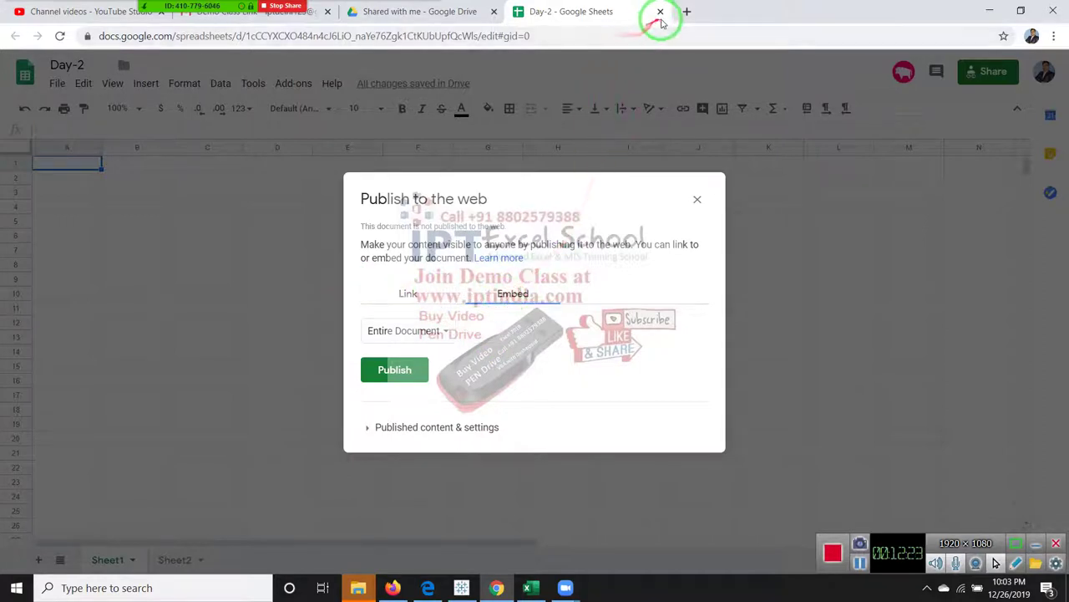
Open a new browser tab and go to the sujeetkumar.co.in site
click(686, 12)
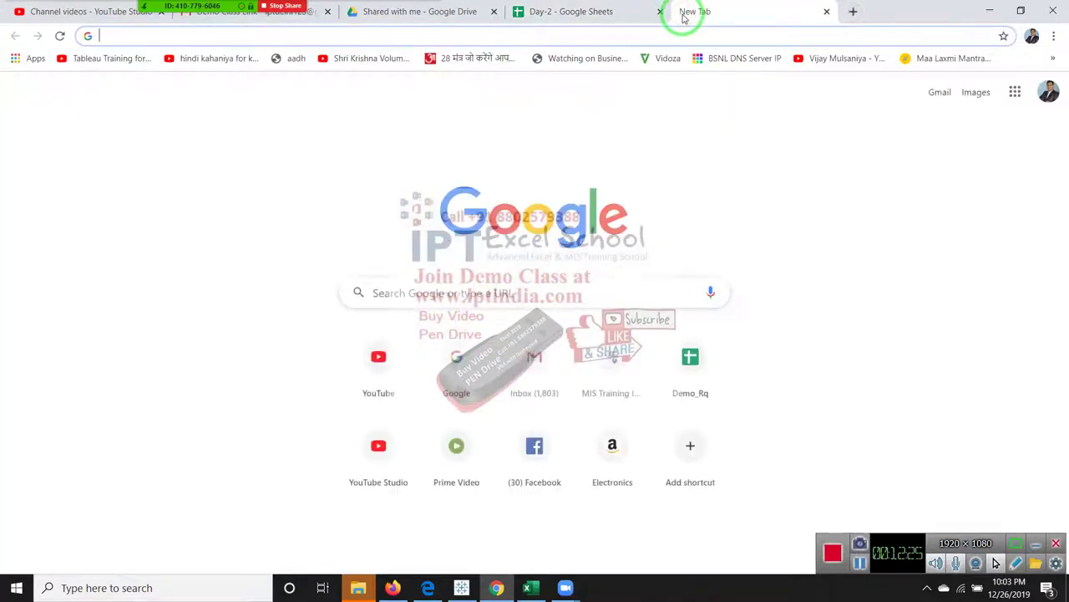
text(su)
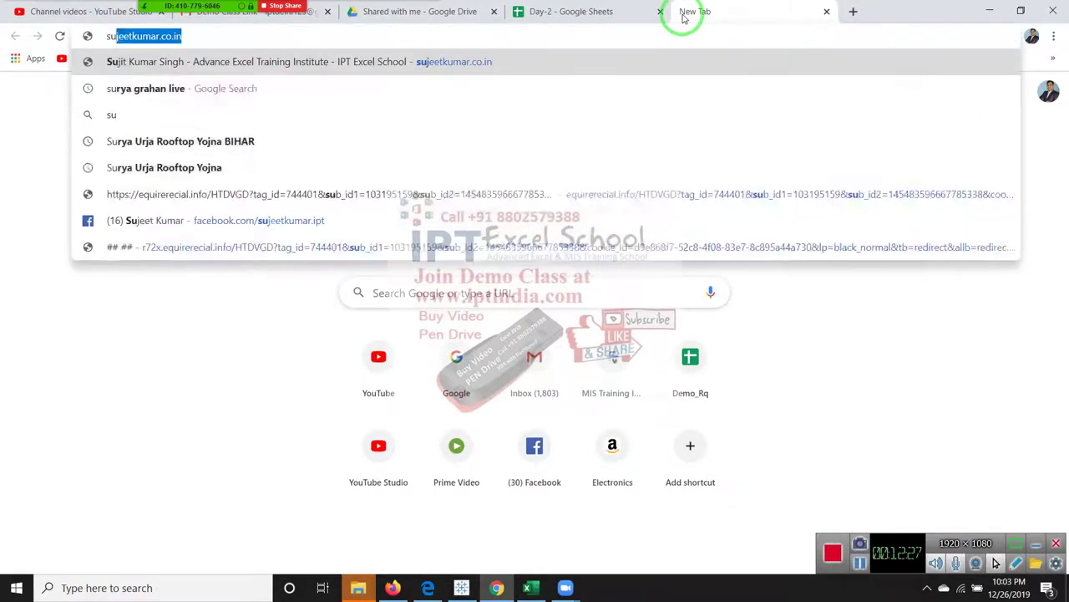
text(j)
key(Return)
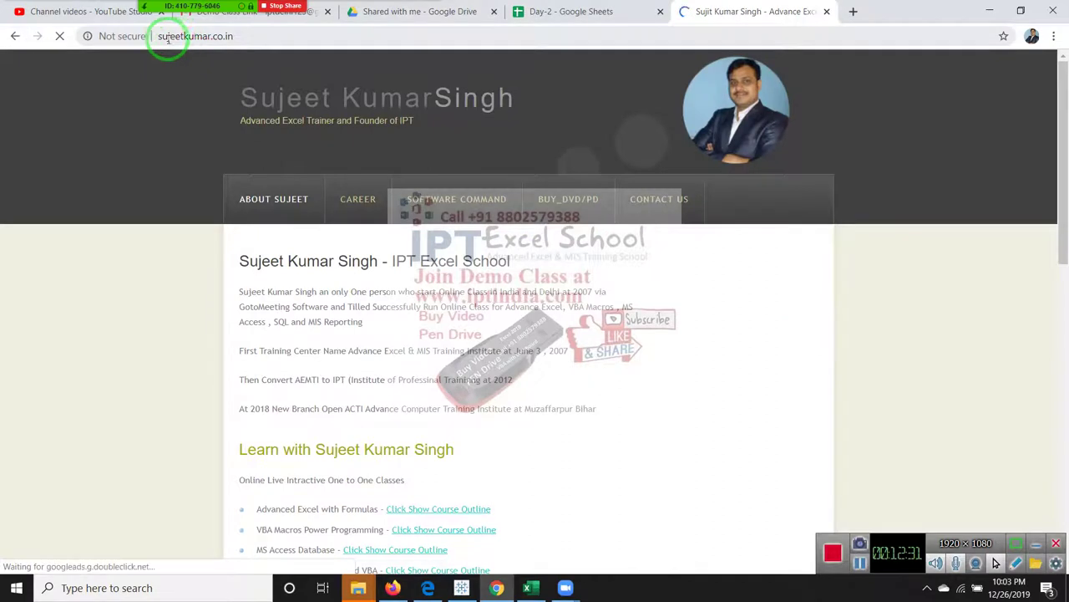
click(149, 37)
click(165, 37)
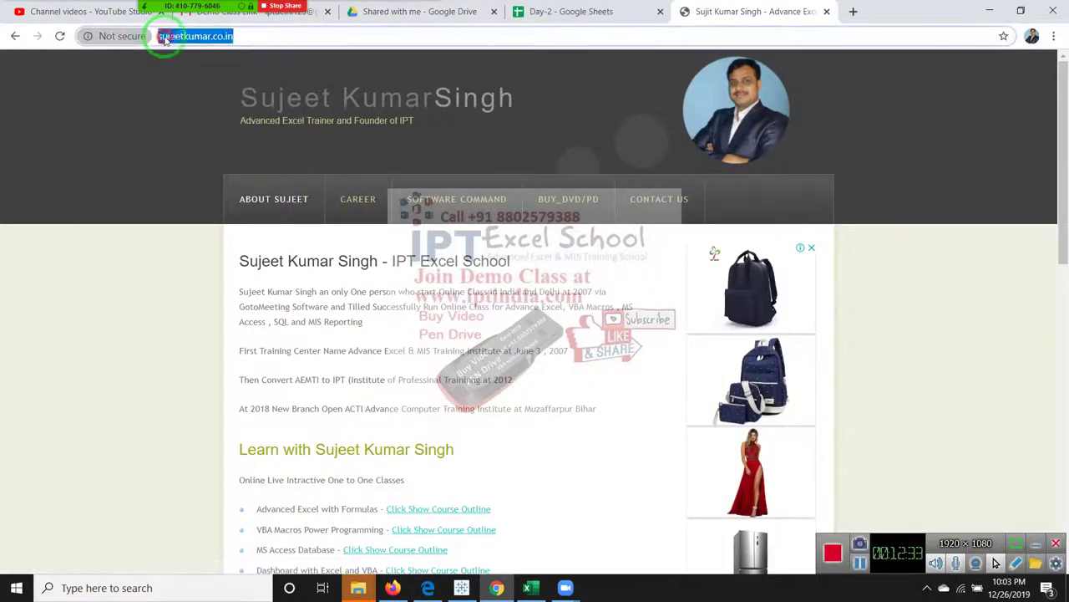
key(Left)
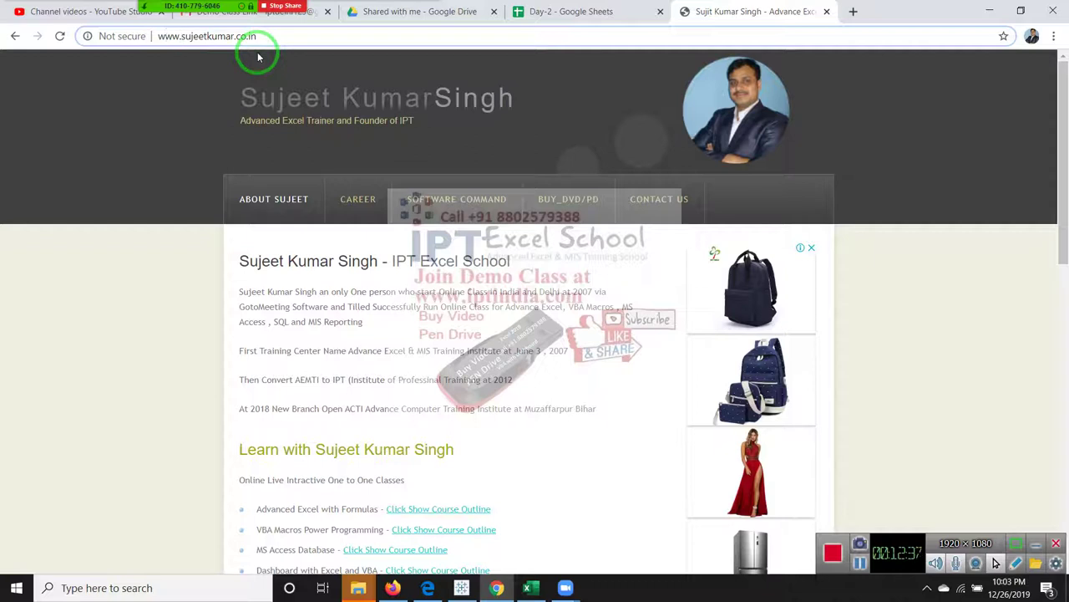
key(BackSpace)
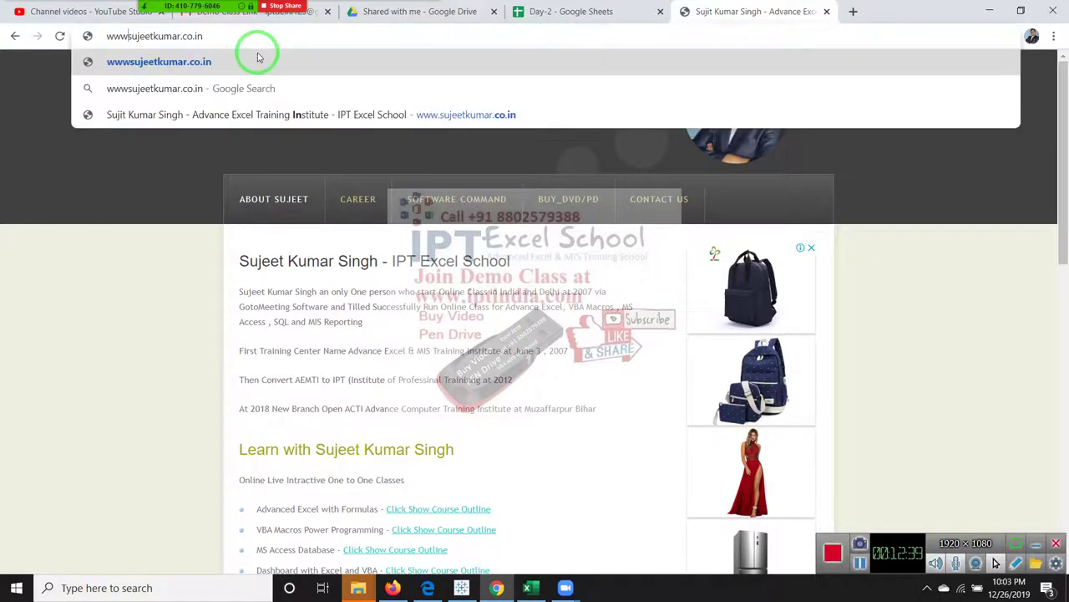
key(BackSpace)
key(BackSpace)
key(BackSpace)
text(exce)
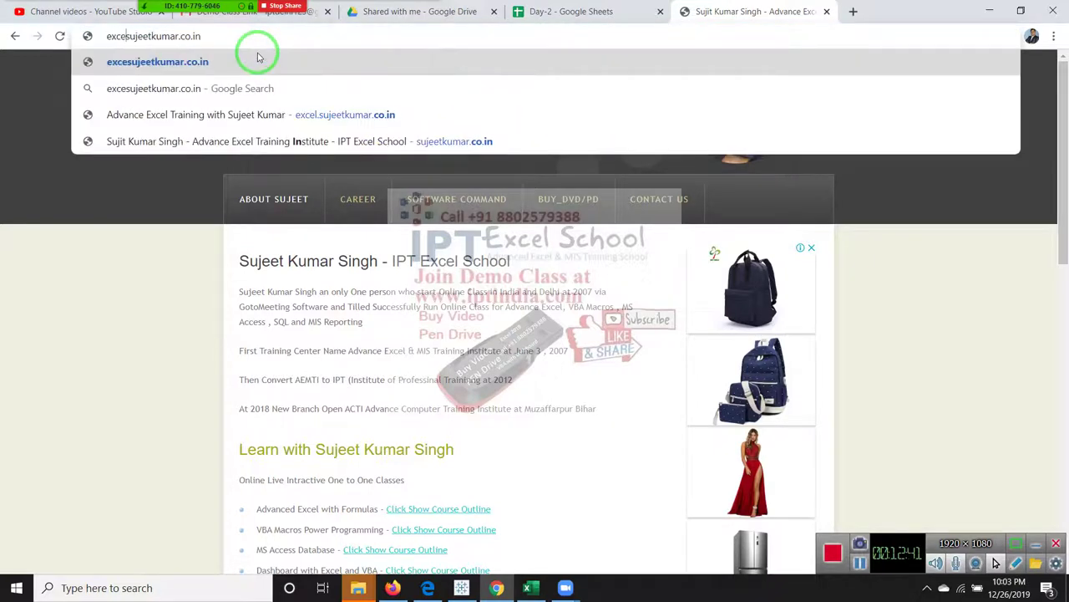
text(l.)
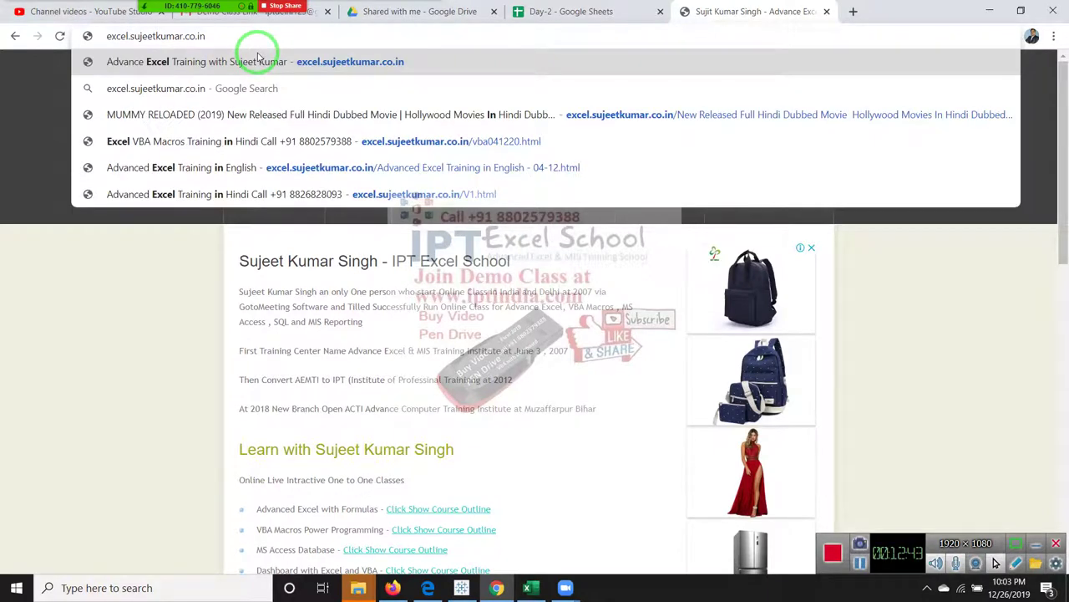
click(258, 61)
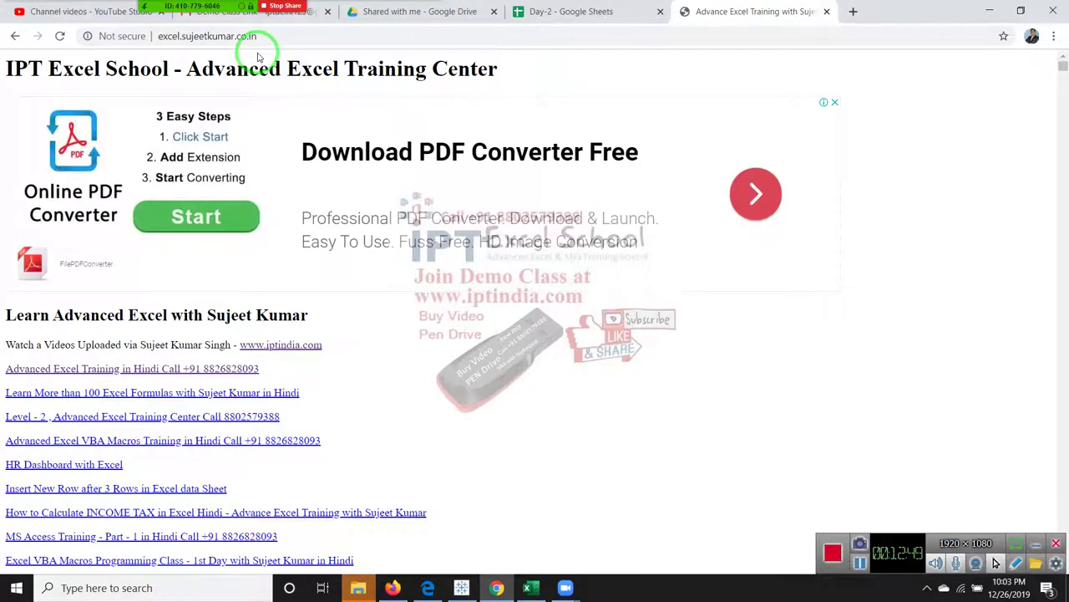
Open the Pivot Table in Hindi lesson, dismissing the promotional popup and advert tab
scroll(226, 330, down, 5)
scroll(222, 334, down, 8)
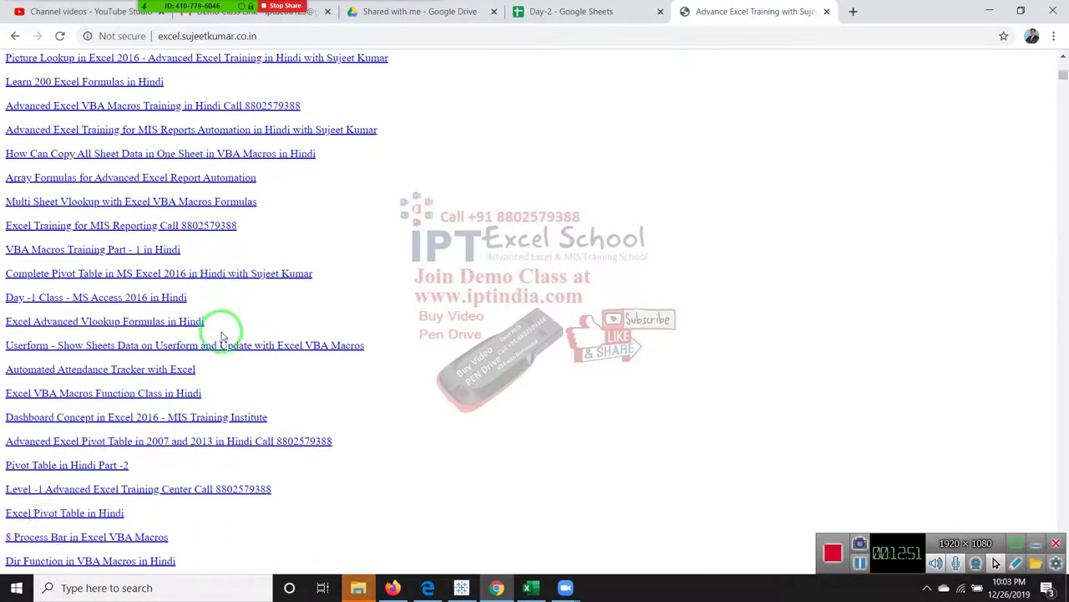
scroll(222, 337, down, 5)
scroll(222, 334, down, 5)
scroll(222, 334, down, 5)
scroll(222, 334, down, 3)
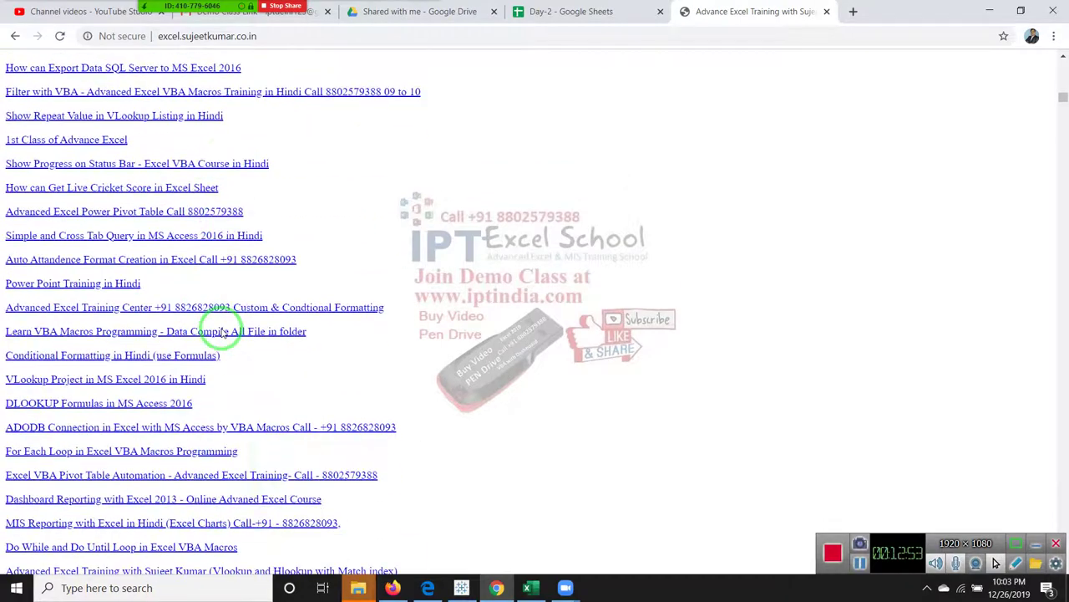
scroll(224, 333, down, 3)
scroll(224, 333, down, 4)
scroll(224, 331, down, 4)
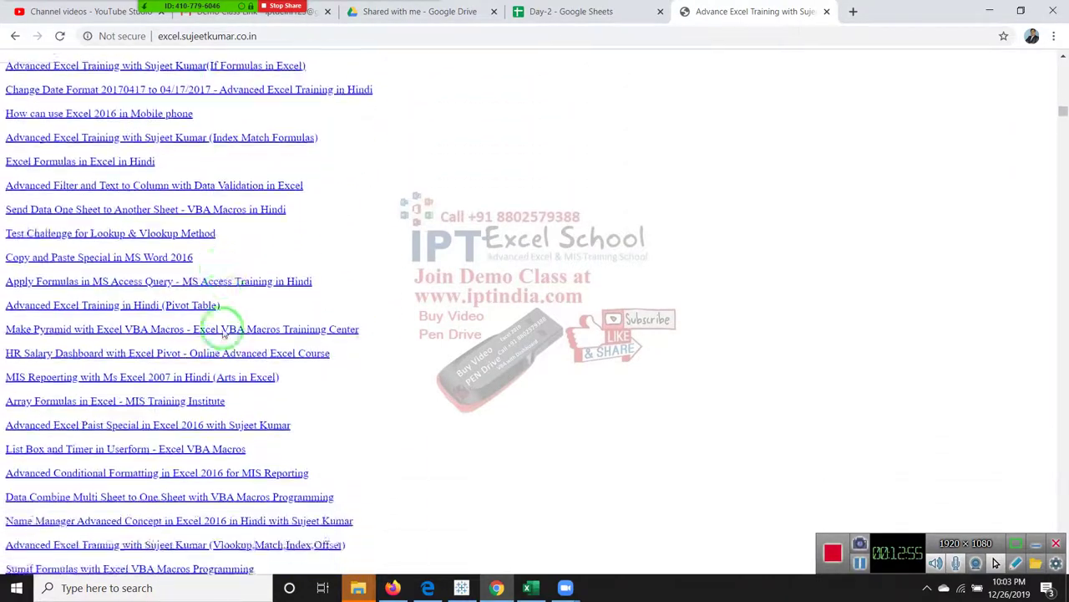
scroll(224, 332, down, 5)
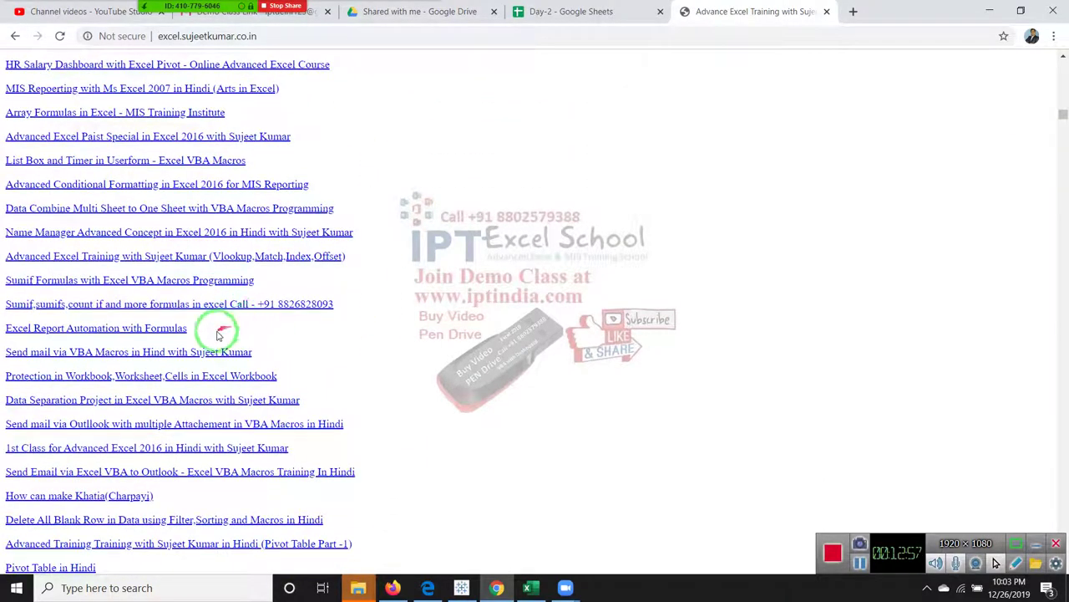
scroll(218, 330, down, 2)
scroll(218, 346, down, 3)
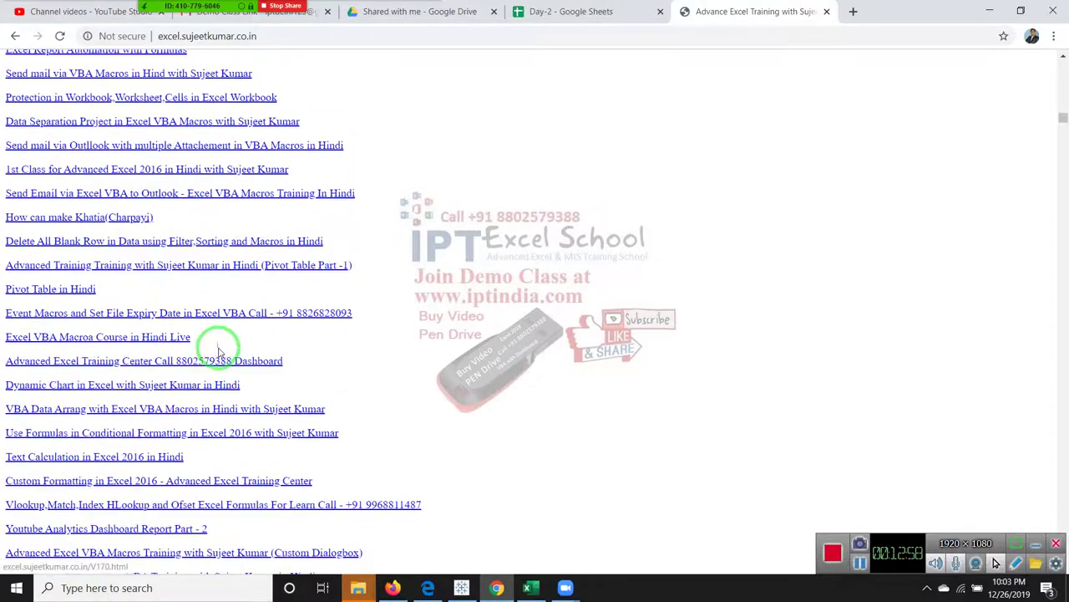
click(60, 292)
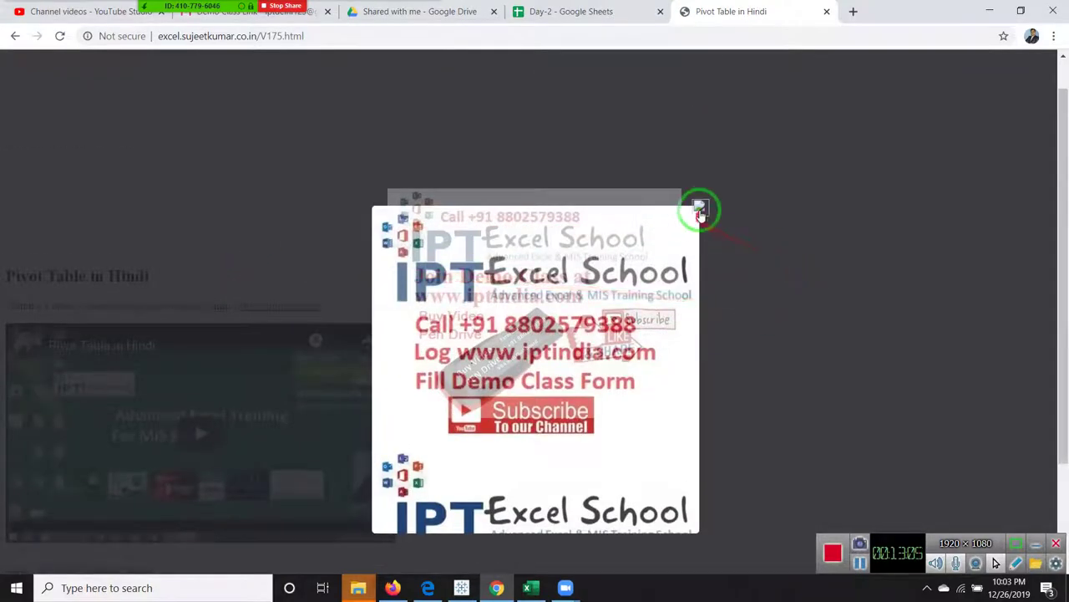
click(699, 208)
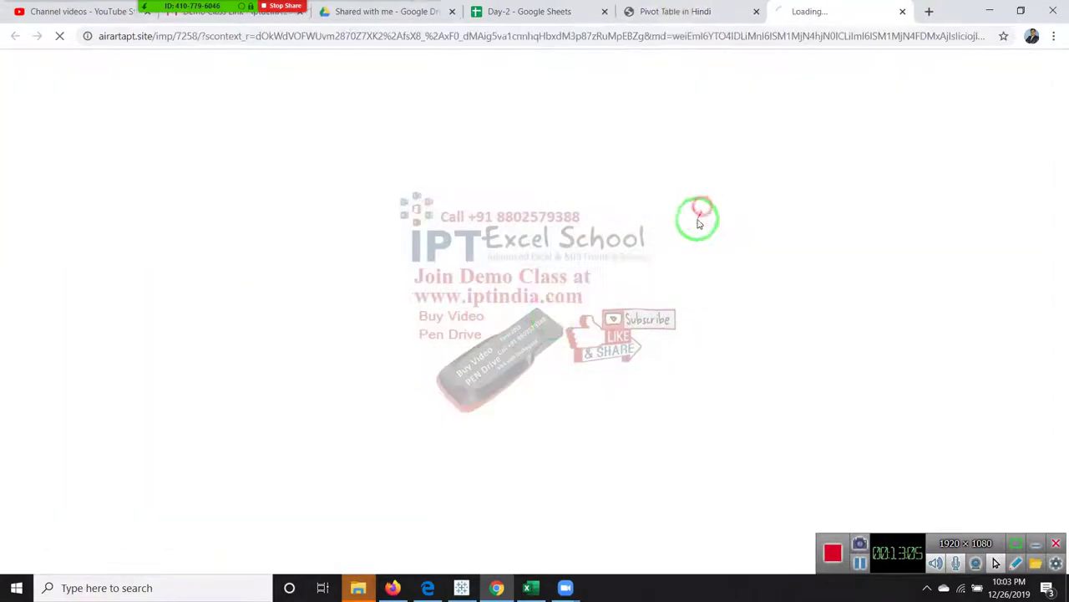
click(907, 12)
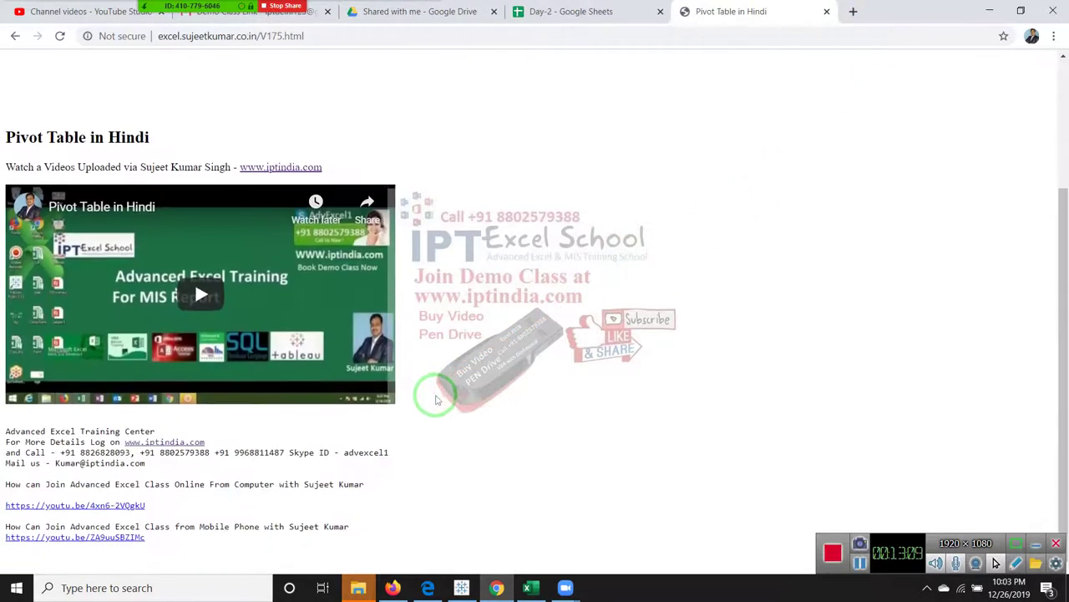
Play the Pivot Table in Hindi video, then close the lesson tab
drag(6, 188, 384, 176)
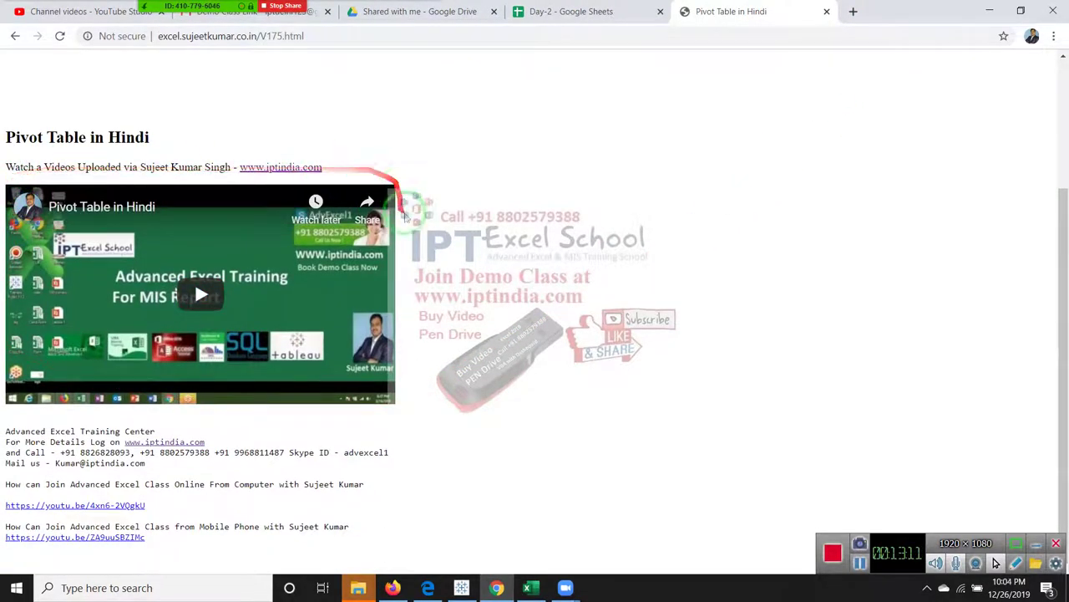
drag(424, 397, 72, 408)
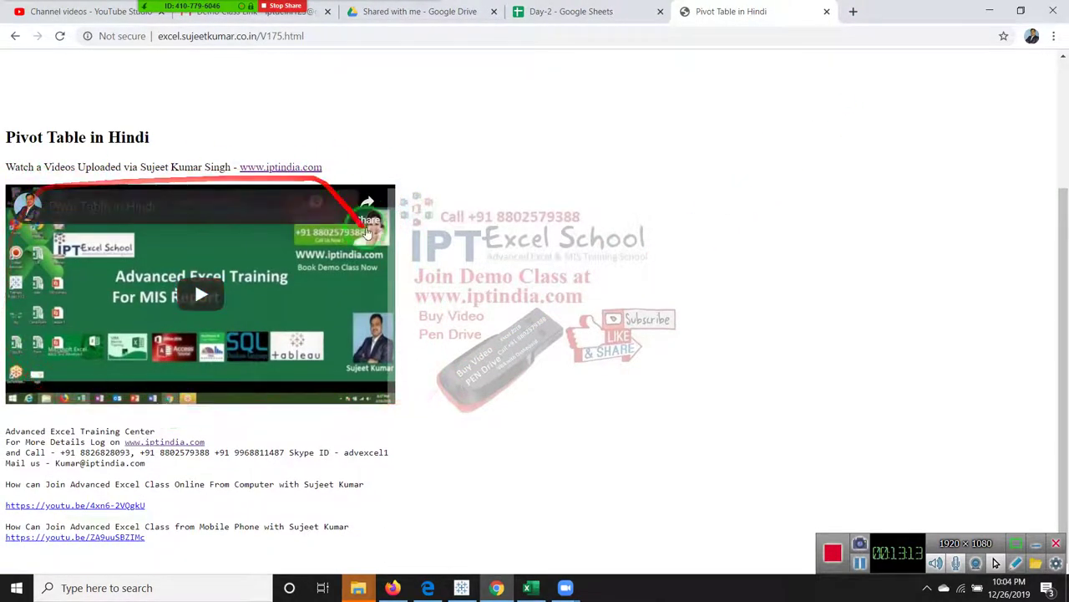
click(195, 288)
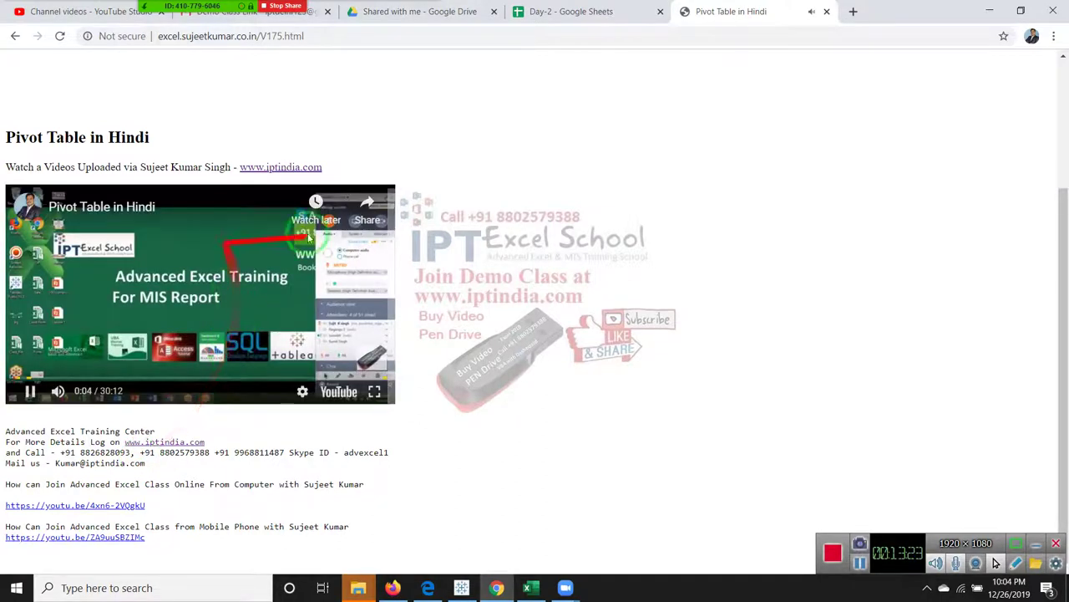
click(827, 13)
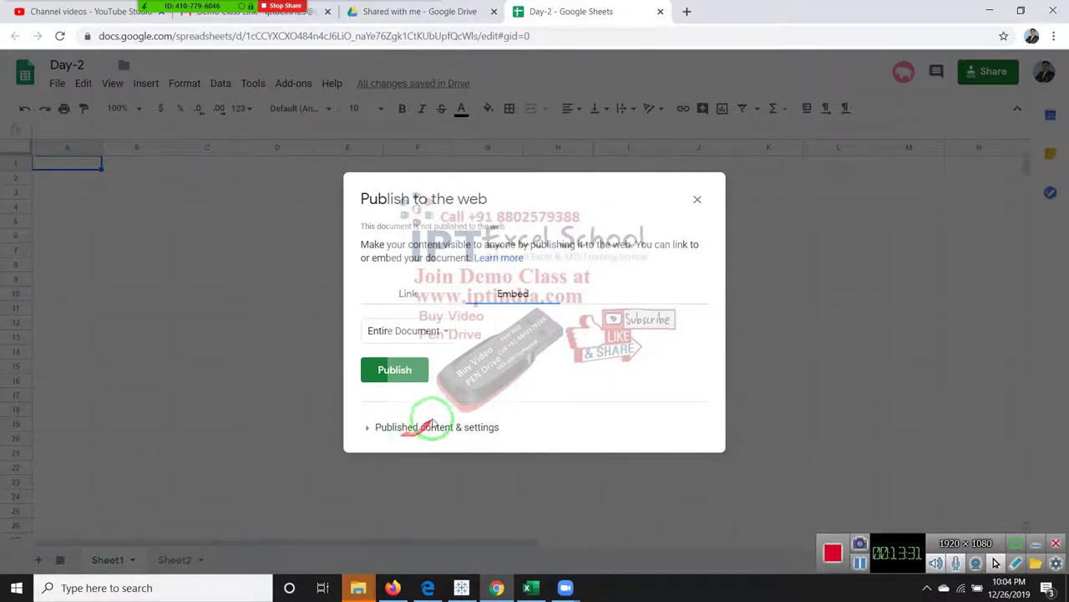
Show the Link option in Publish to the web, close the dialog, and reopen the File menu
click(426, 296)
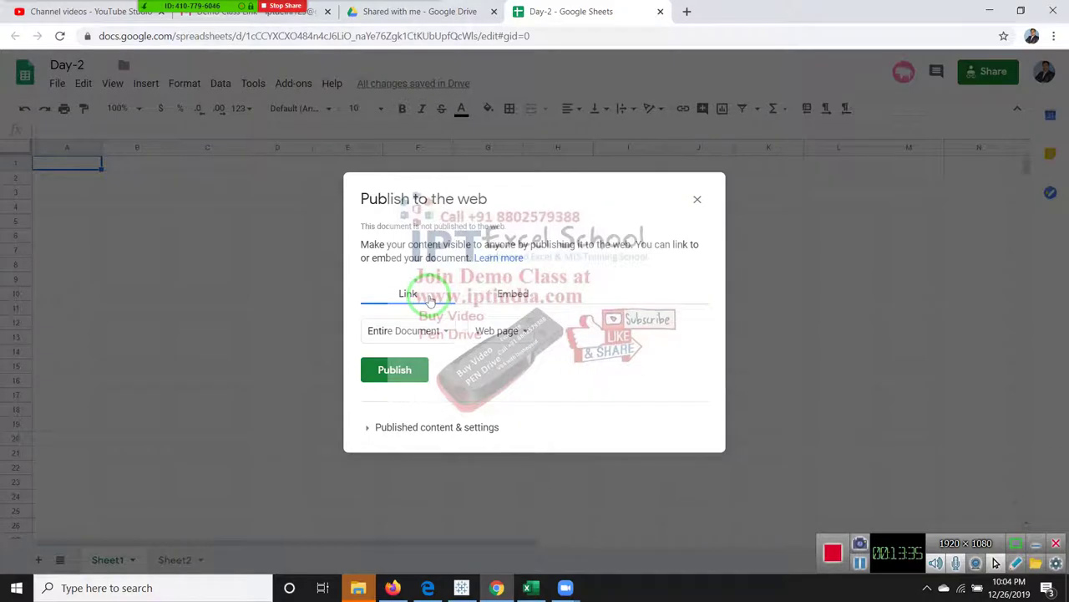
click(697, 199)
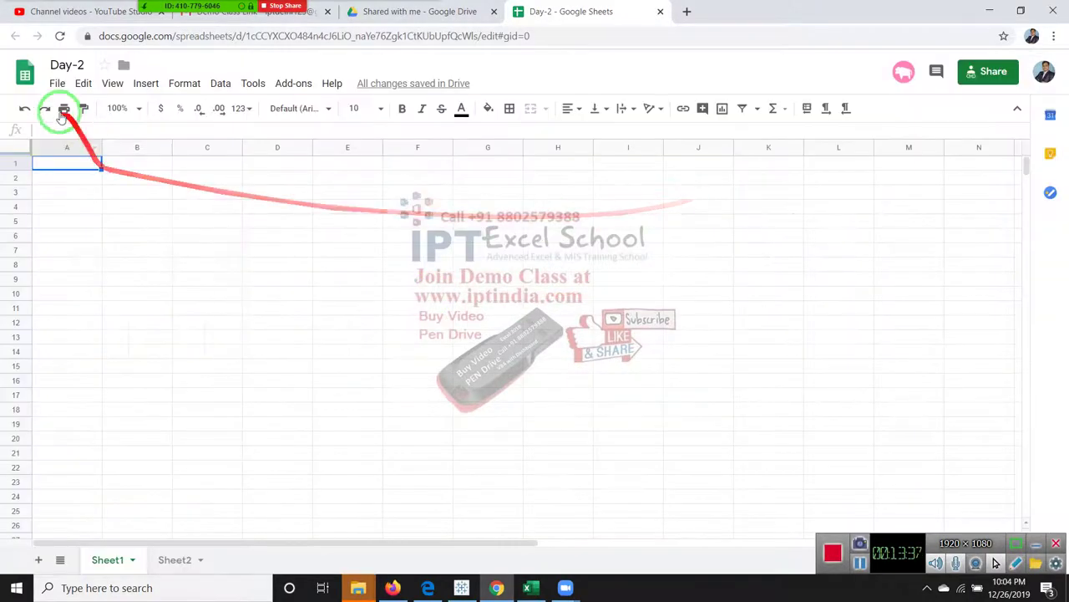
click(57, 83)
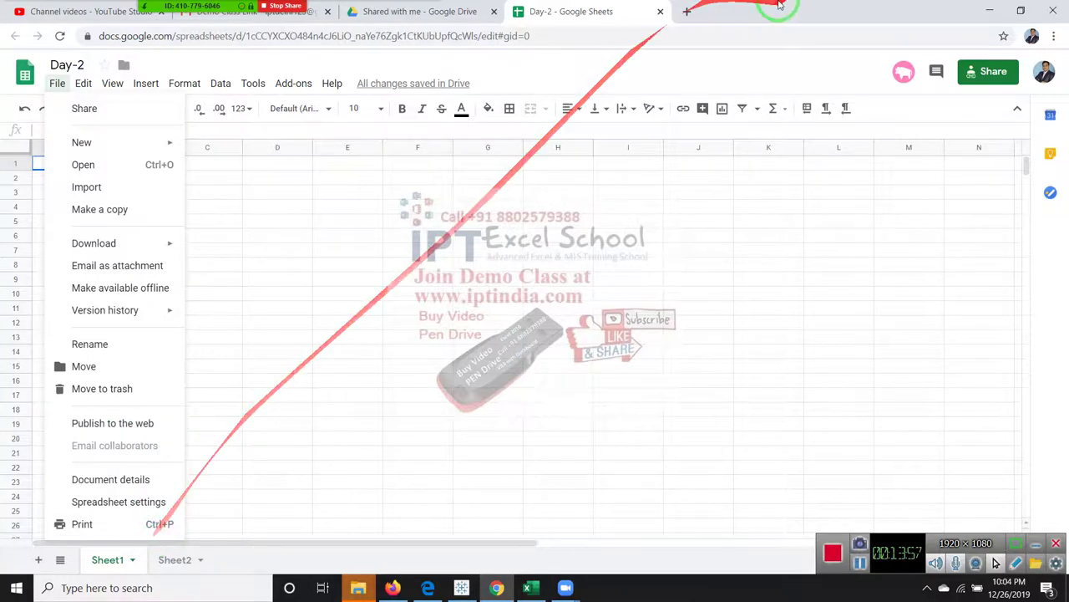
Open a new browser tab and go to the Google homepage
click(687, 11)
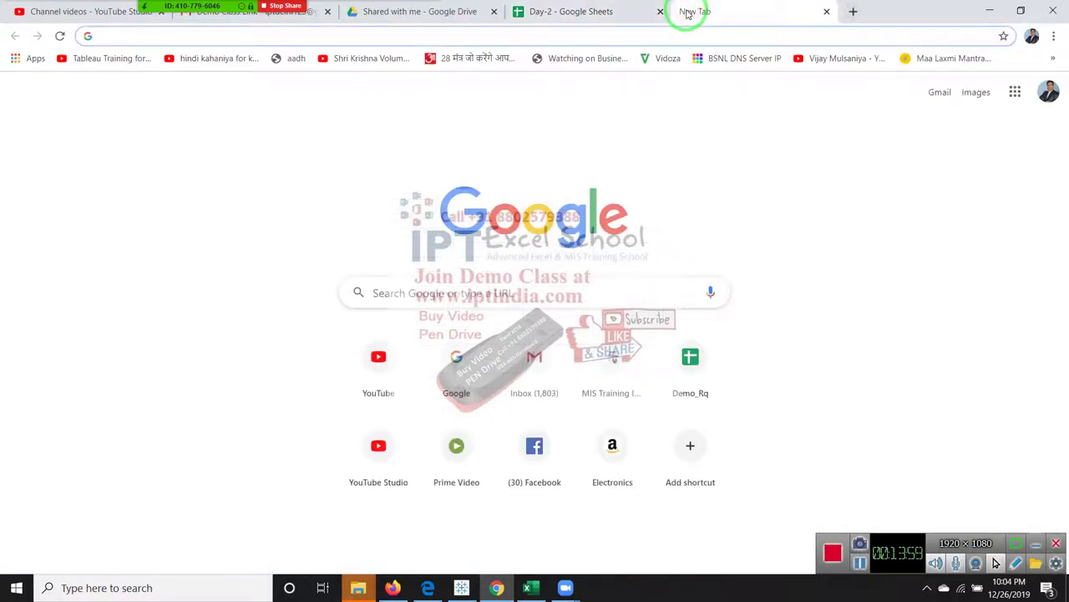
text(google.com)
key(Return)
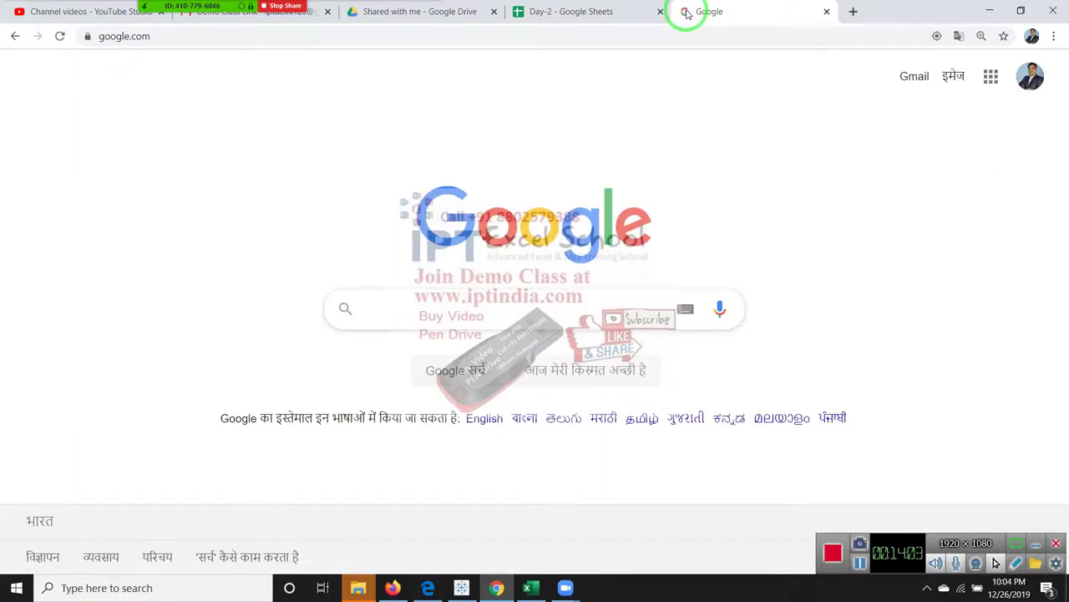
Search Google for 'blogger' and open Blogger.com to the blog's All posts list
text(go)
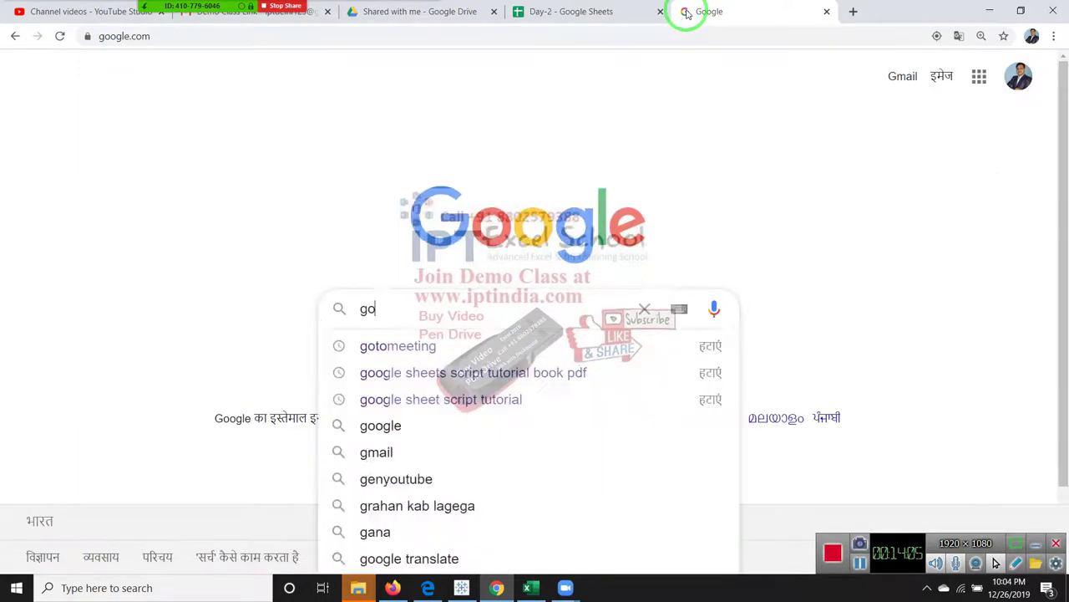
text(ol)
key(BackSpace)
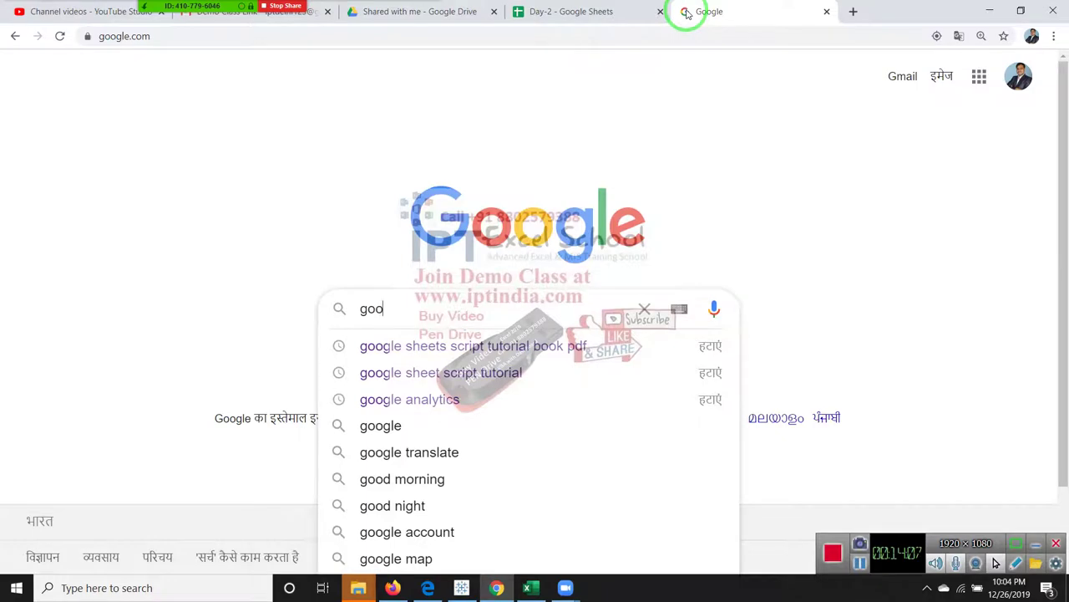
key(BackSpace)
key(BackSpace)
key(BackSpace)
text(blo)
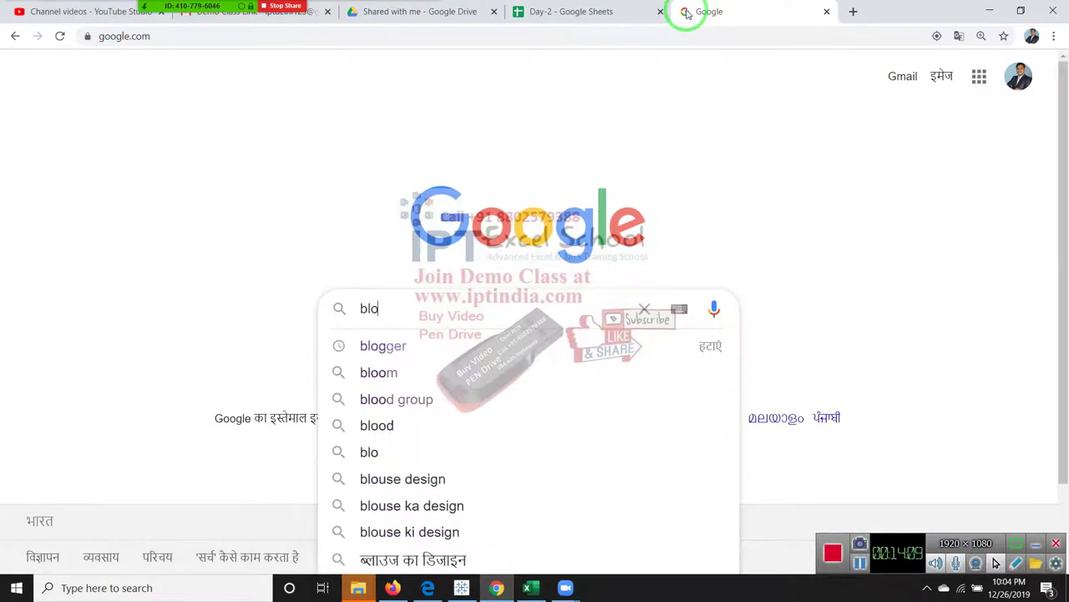
key(Down)
key(Return)
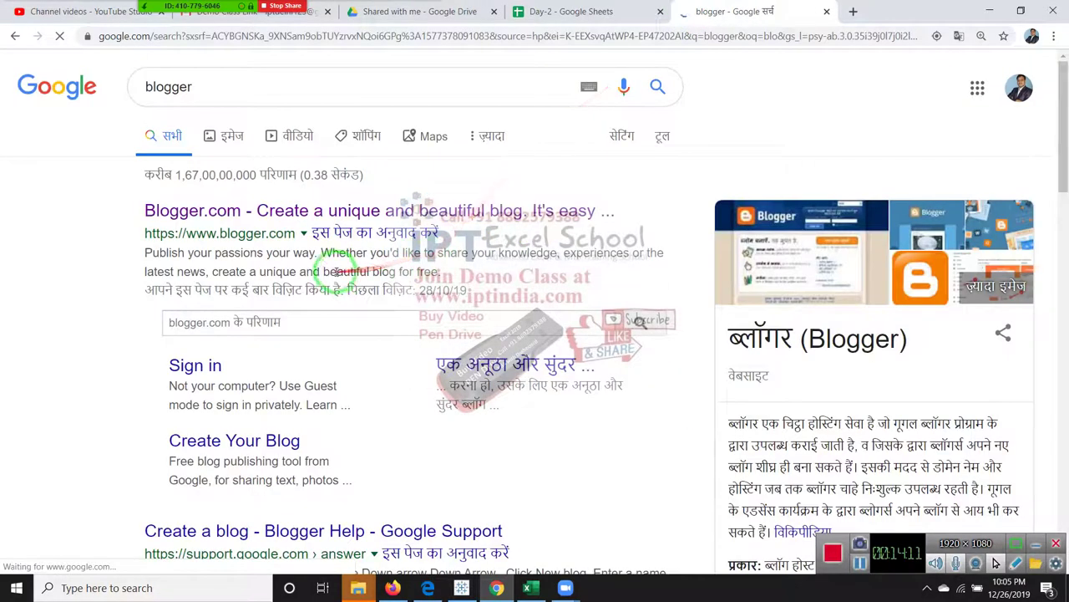
click(284, 219)
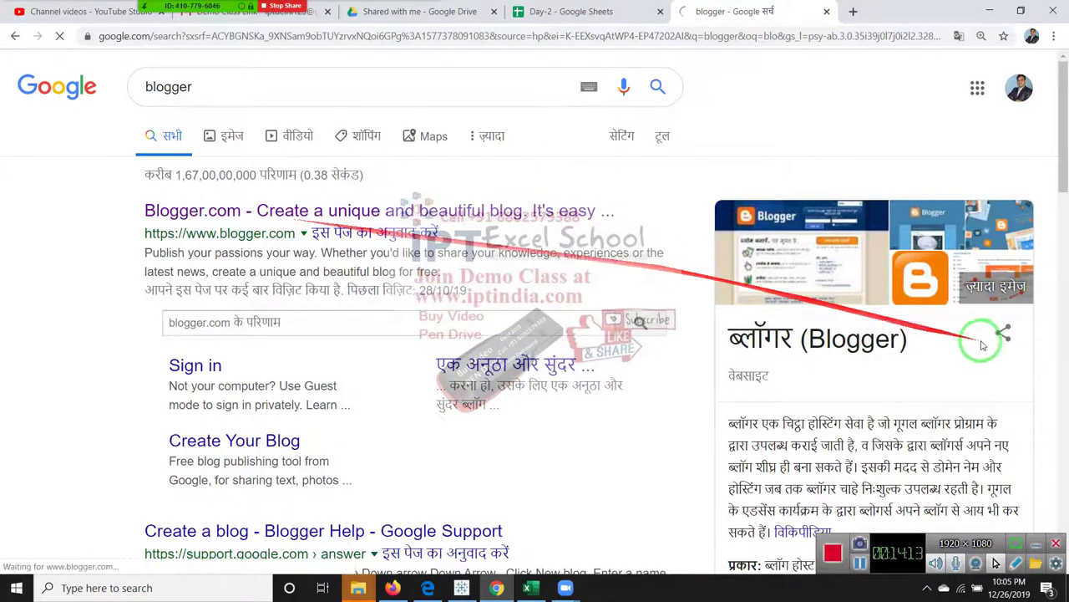
scroll(982, 334, down, 4)
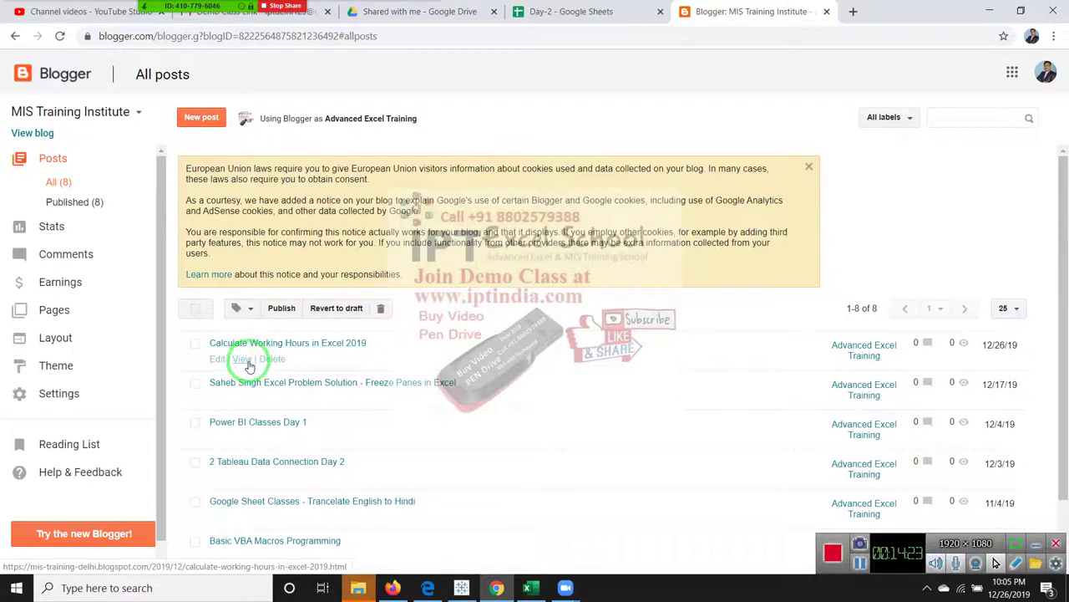
View the 'Calculate Working Hours in Excel 2019' post and scroll through it
click(248, 363)
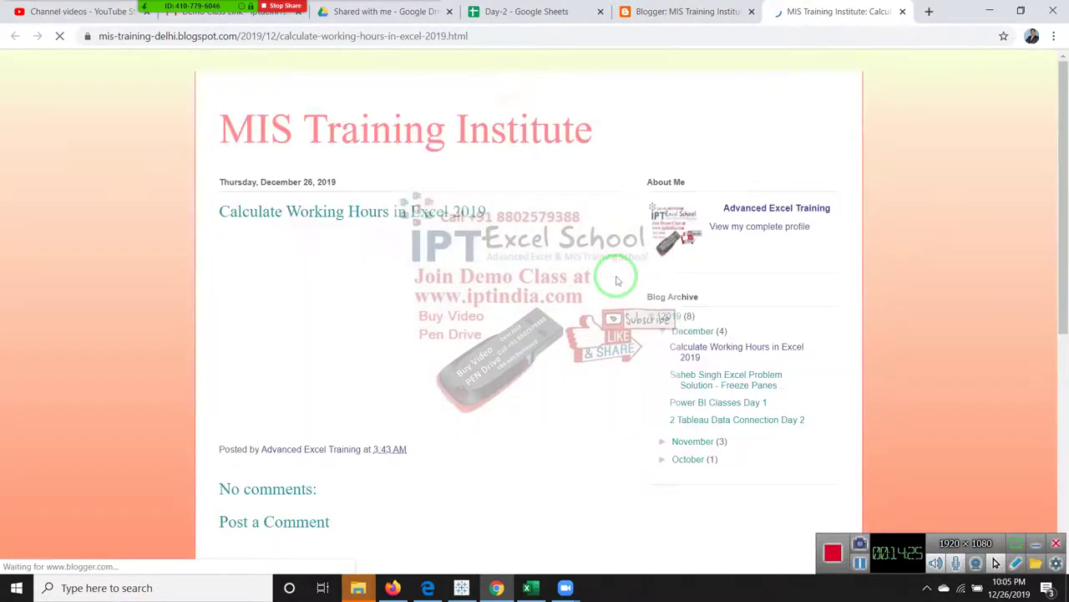
scroll(789, 253, down, 5)
scroll(792, 260, down, 2)
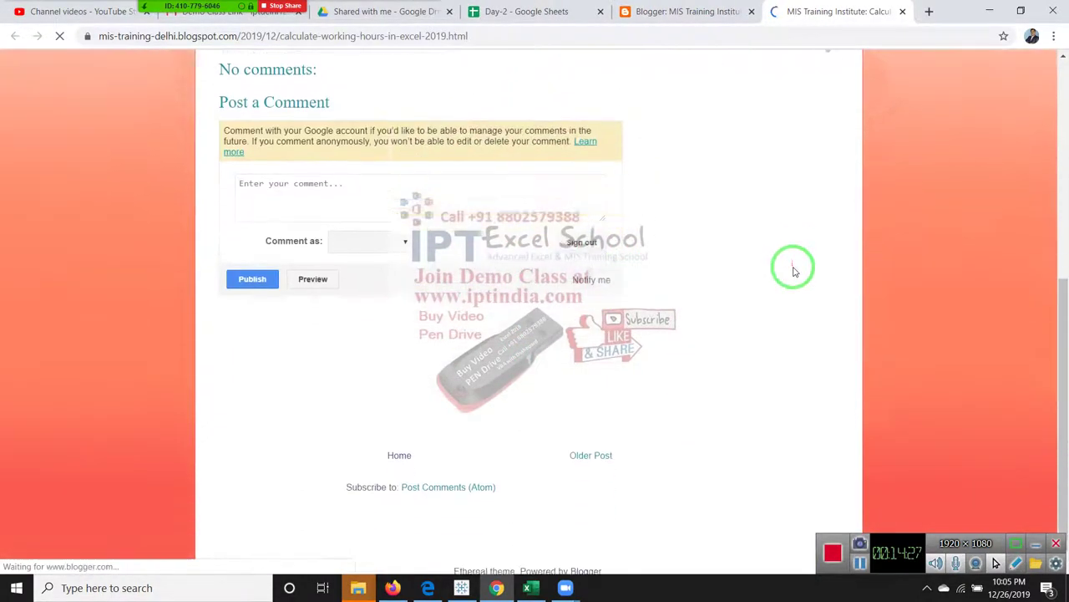
scroll(794, 270, up, 3)
scroll(800, 274, up, 5)
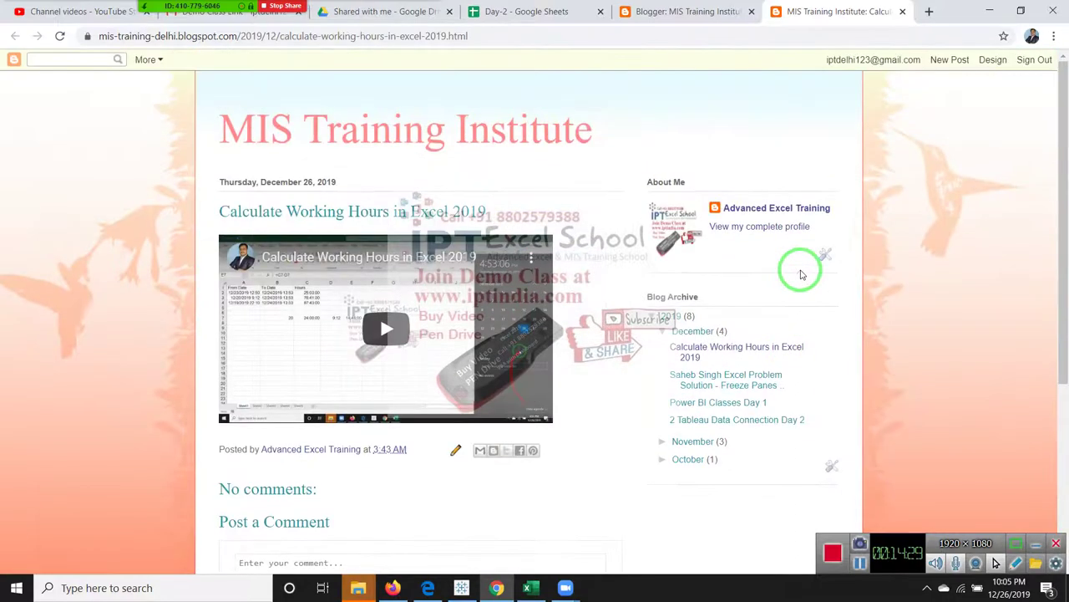
scroll(530, 319, down, 1)
scroll(529, 318, down, 2)
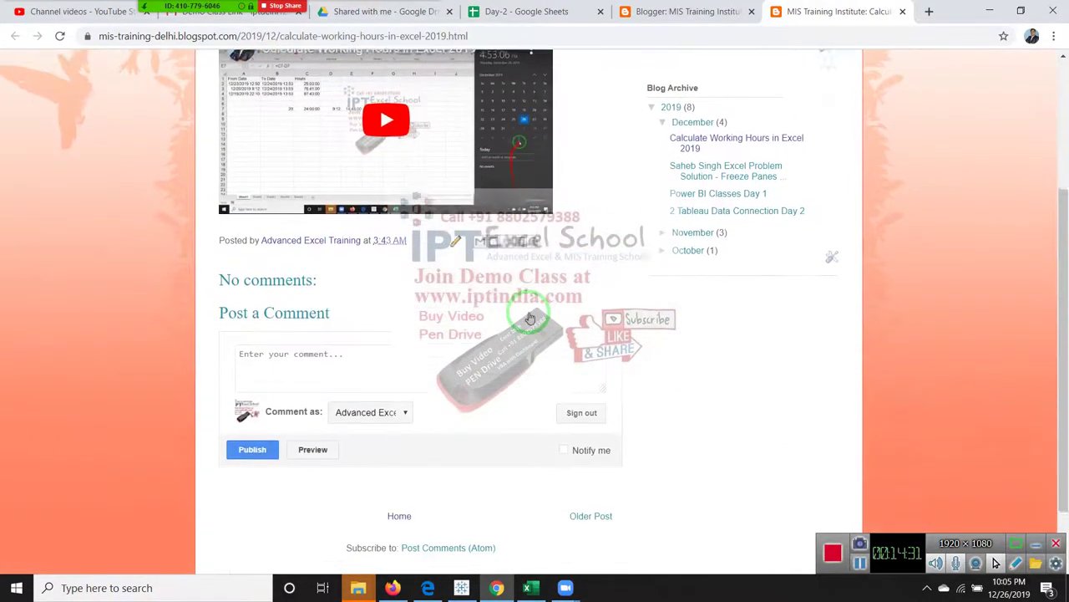
scroll(530, 318, down, 1)
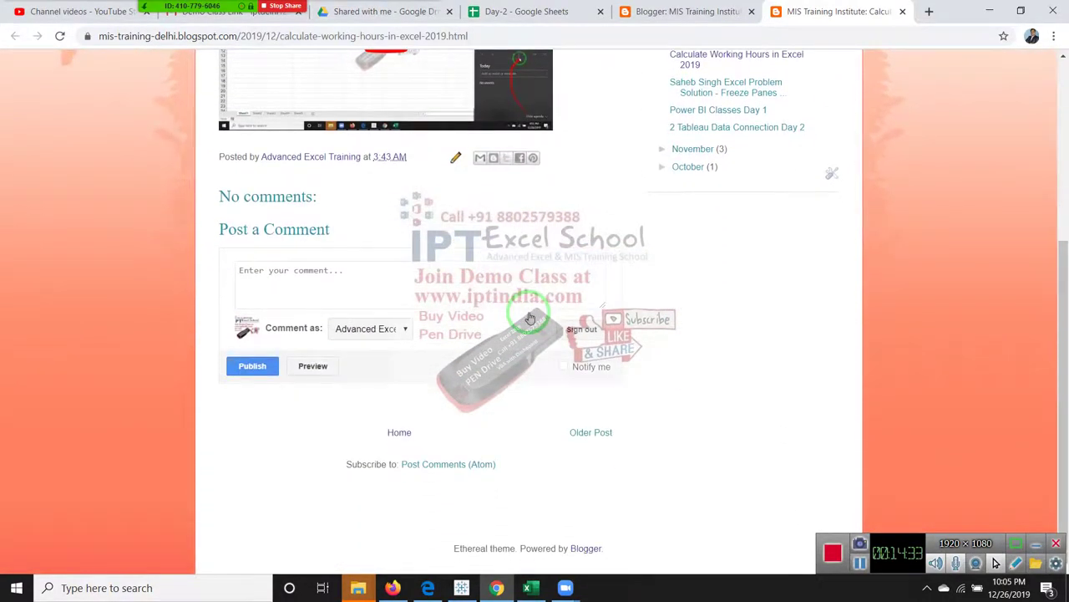
scroll(530, 319, up, 5)
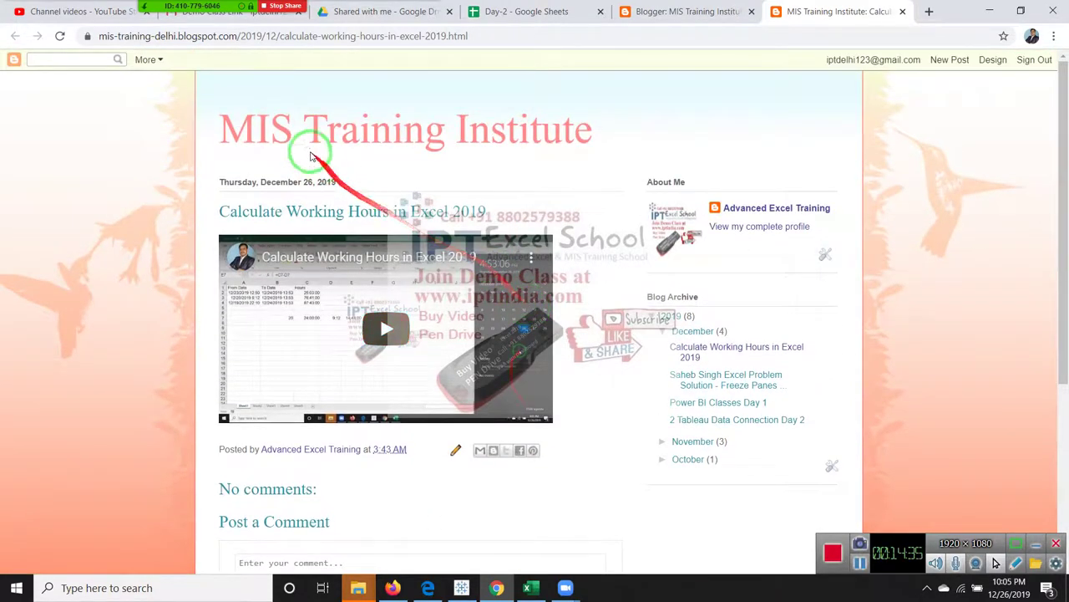
Trim the post address to mis-training-delhi.blogspot.com and load the blog's home page
mouse_move(98, 38)
mouse_down()
mouse_move(232, 45)
mouse_move(253, 56)
mouse_up()
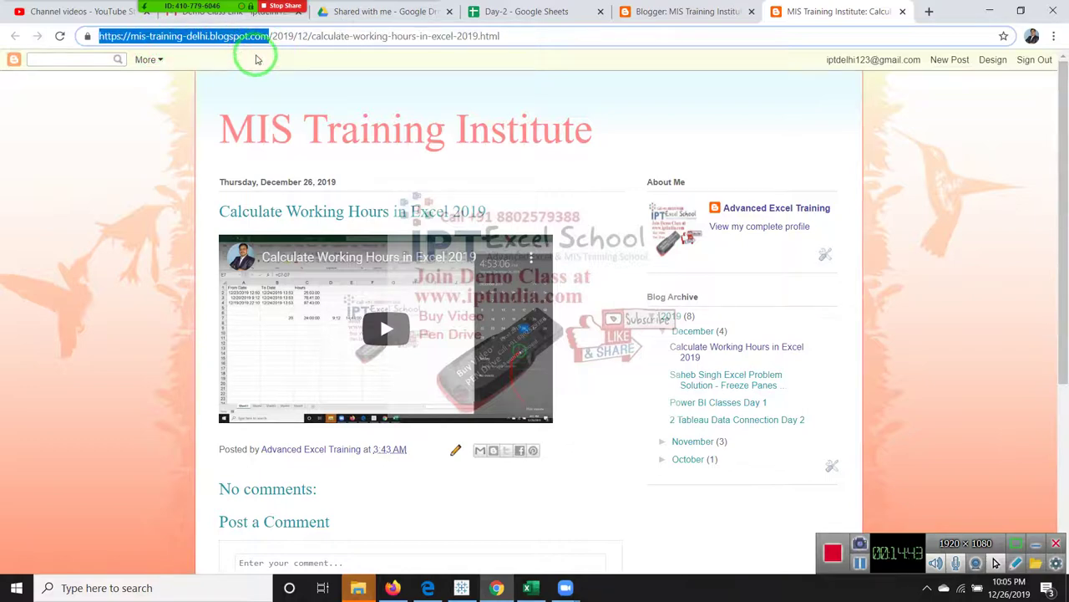
drag(559, 32, 2, 37)
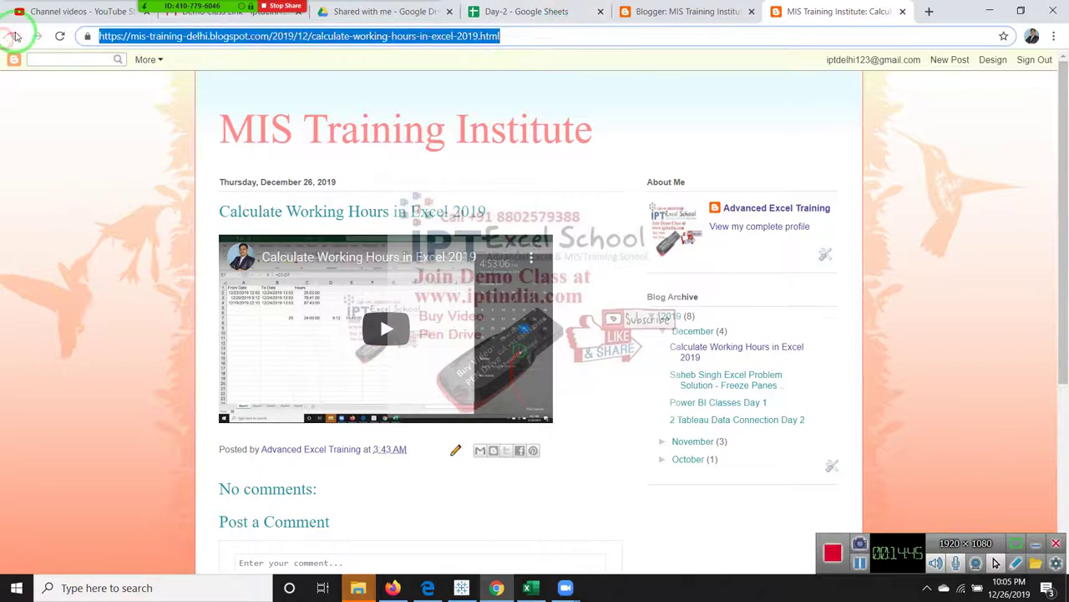
text(https://mis-training-delhi.blogspot.com/)
key(Return)
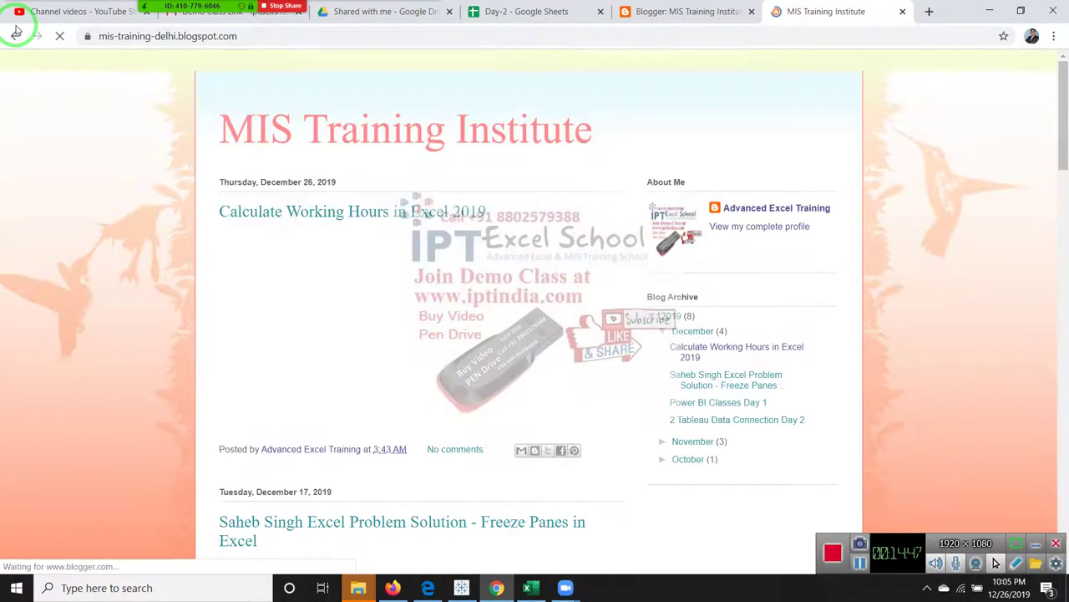
Scroll through the blog home page's posts, then close the blog tab
scroll(675, 284, down, 5)
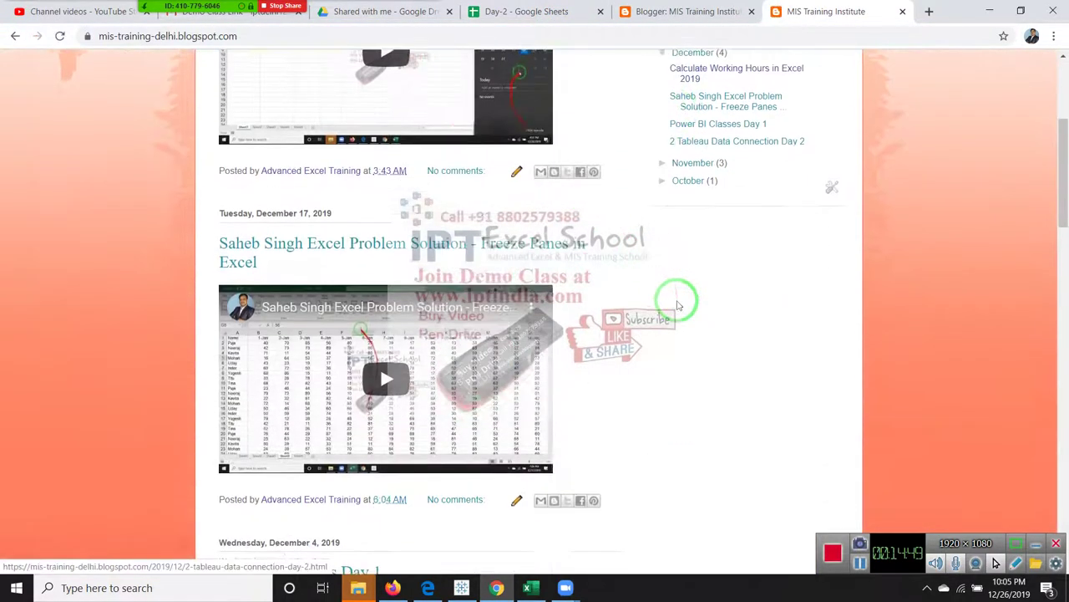
scroll(675, 299, down, 3)
scroll(677, 311, down, 5)
scroll(678, 309, down, 2)
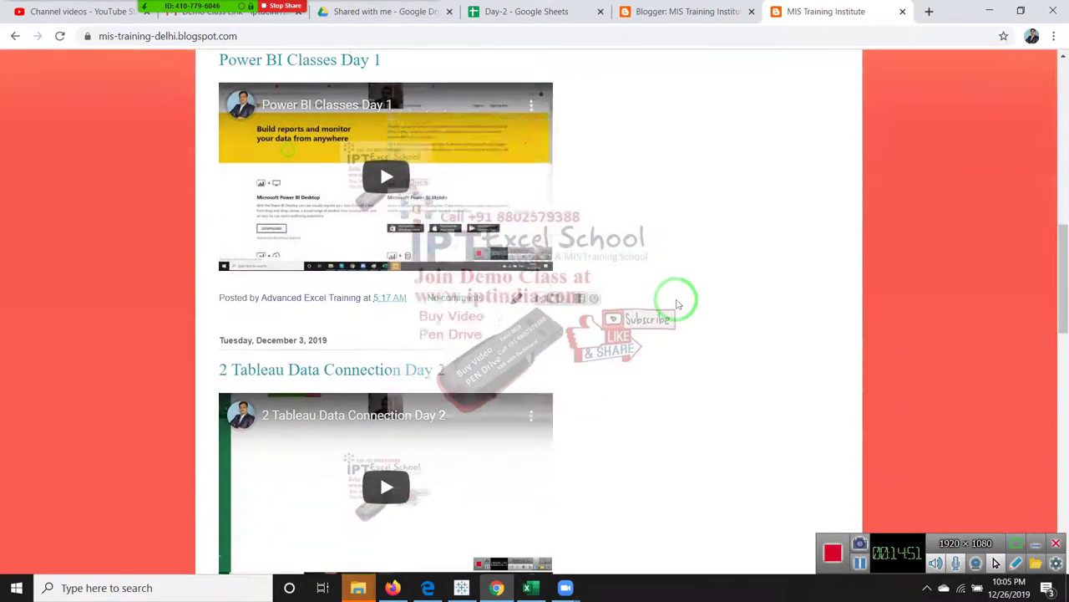
scroll(678, 307, down, 5)
scroll(678, 306, down, 2)
scroll(677, 306, down, 3)
scroll(676, 308, down, 3)
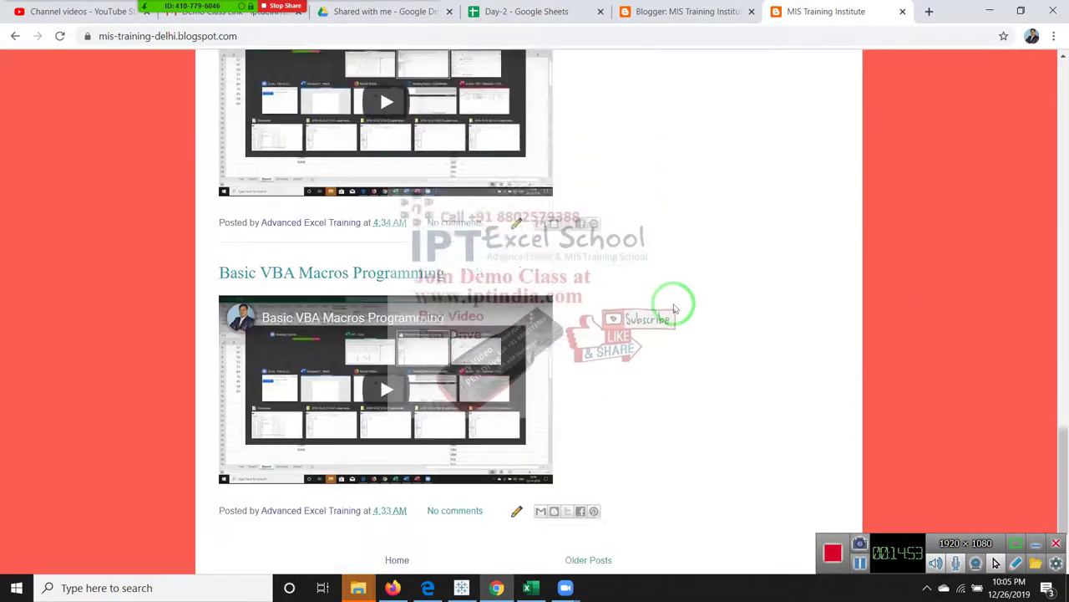
scroll(675, 310, down, 2)
scroll(675, 311, up, 2)
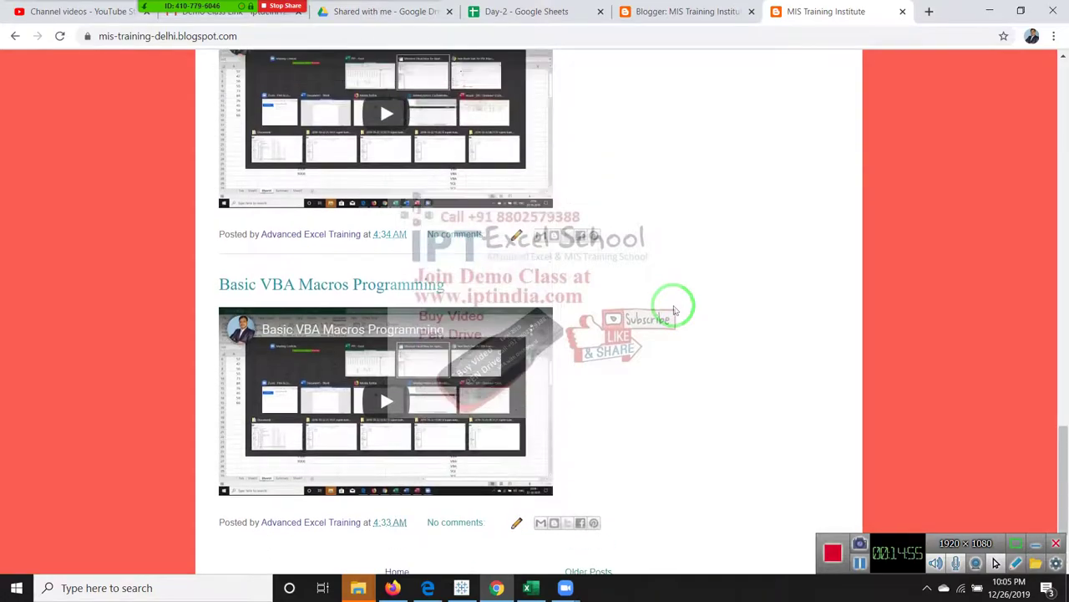
scroll(675, 310, down, 2)
scroll(675, 311, up, 4)
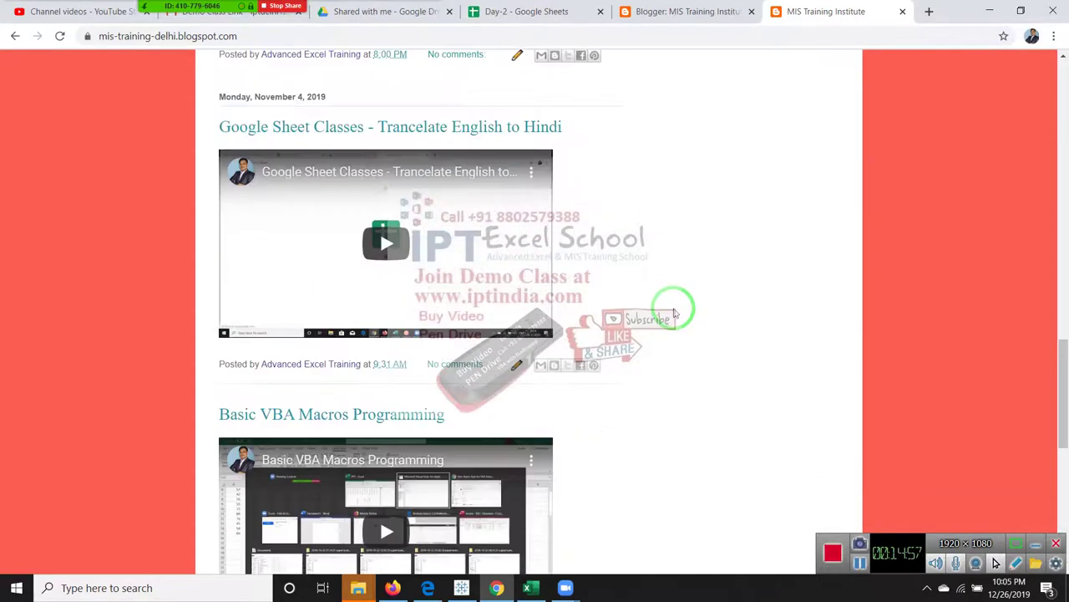
scroll(675, 311, up, 6)
scroll(675, 312, up, 5)
scroll(676, 312, up, 6)
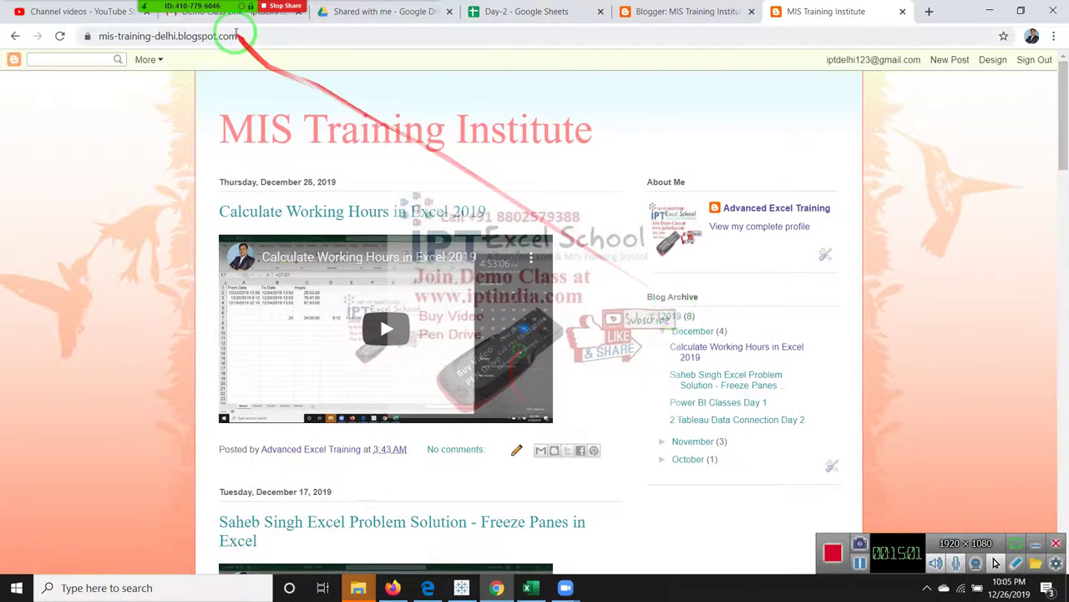
click(248, 37)
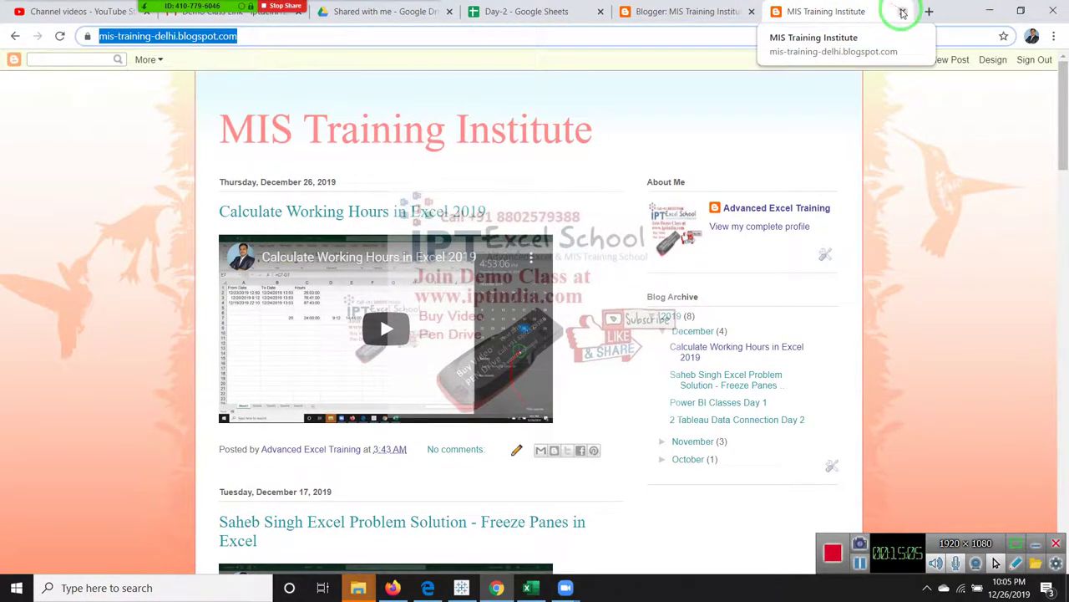
click(903, 11)
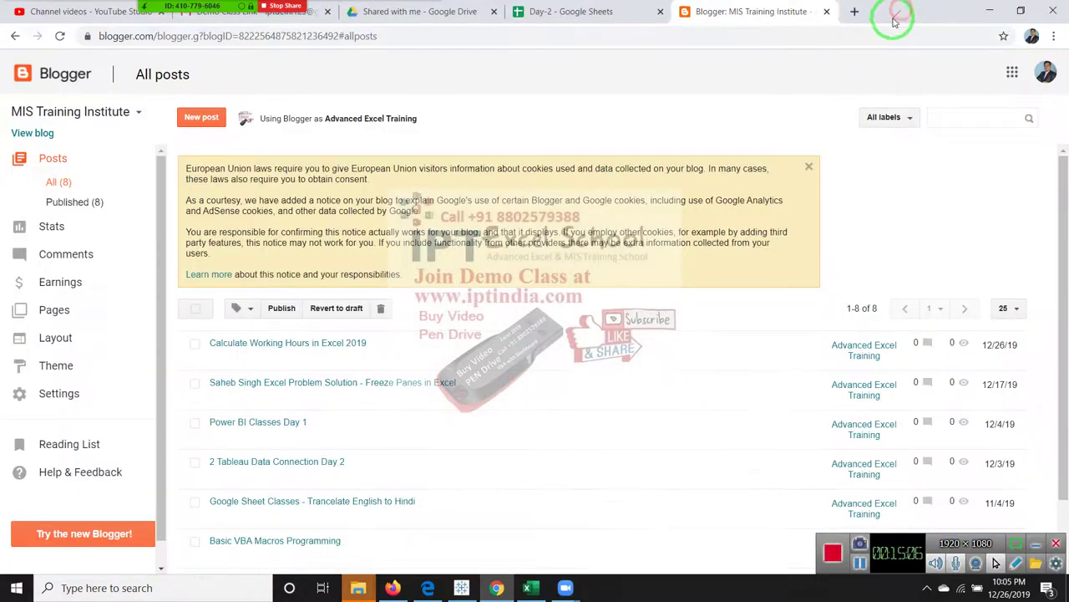
Return to Day-2 and open File > Spreadsheet settings, moving the dialog up and left
click(828, 12)
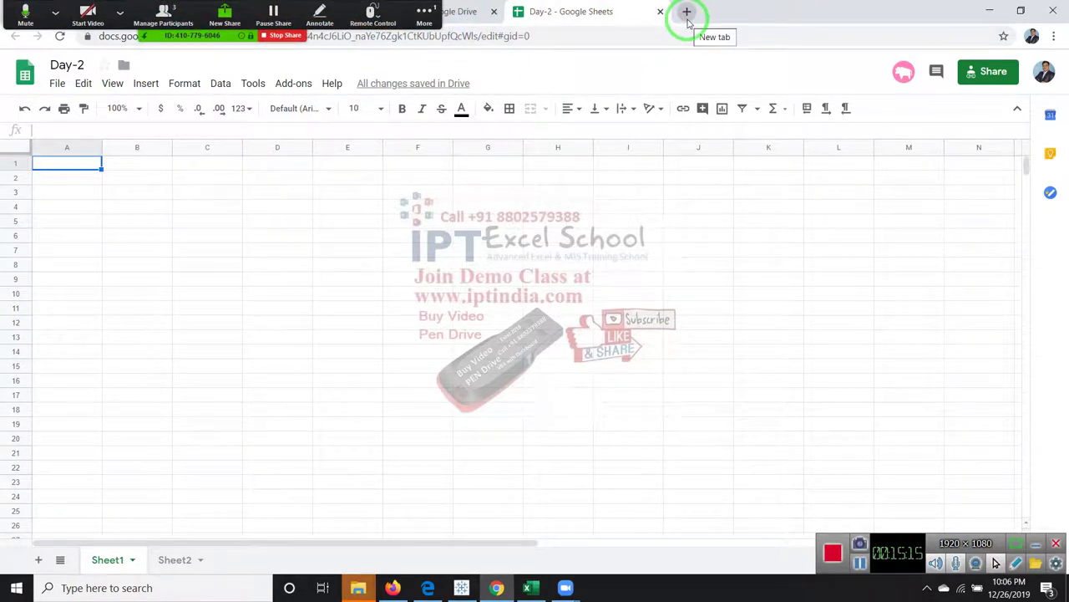
click(117, 237)
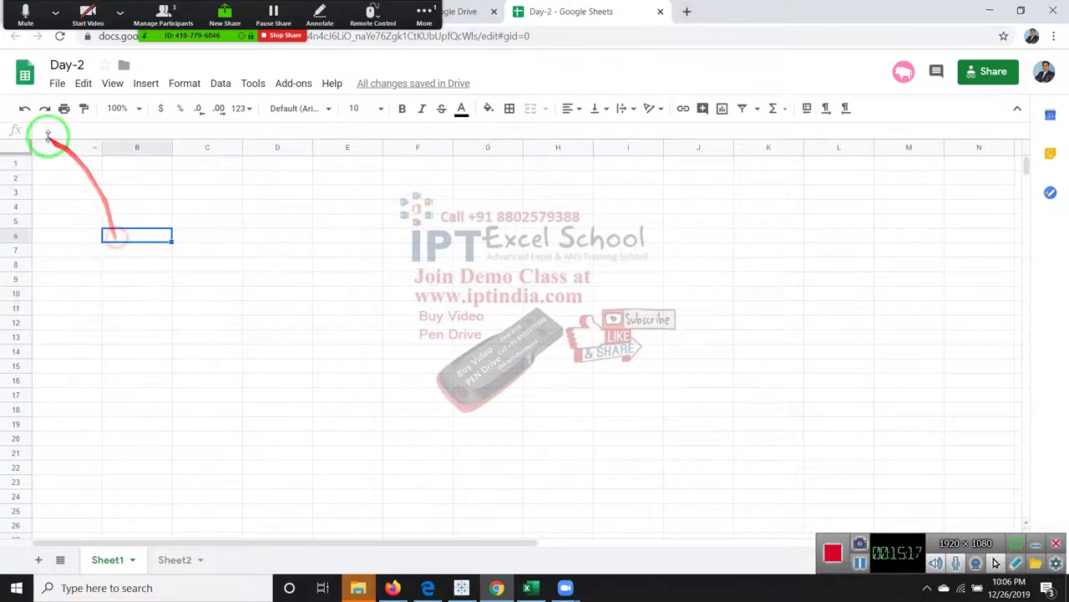
click(56, 84)
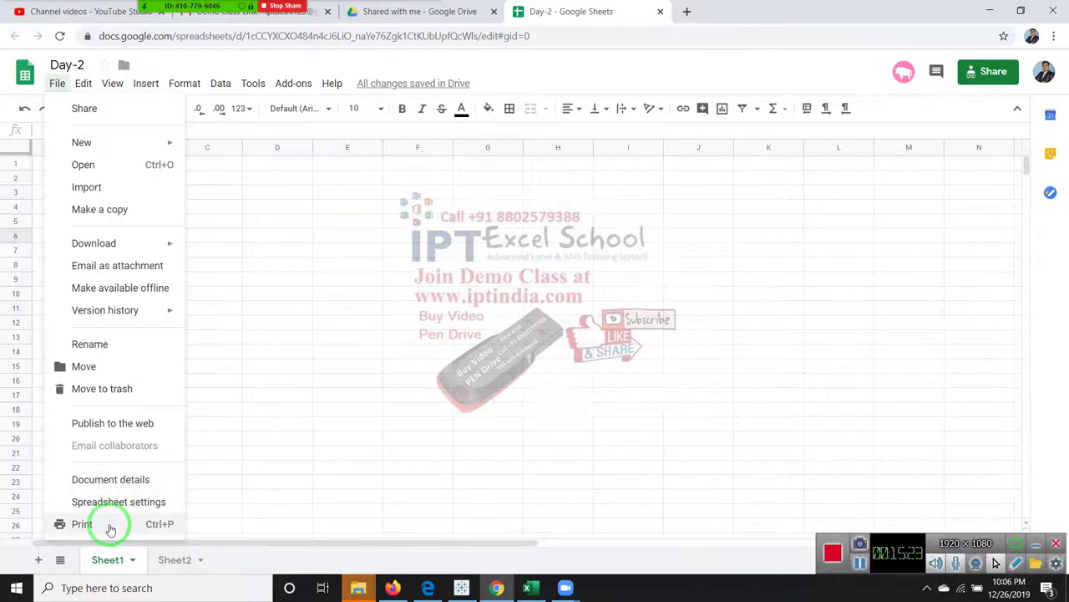
click(109, 503)
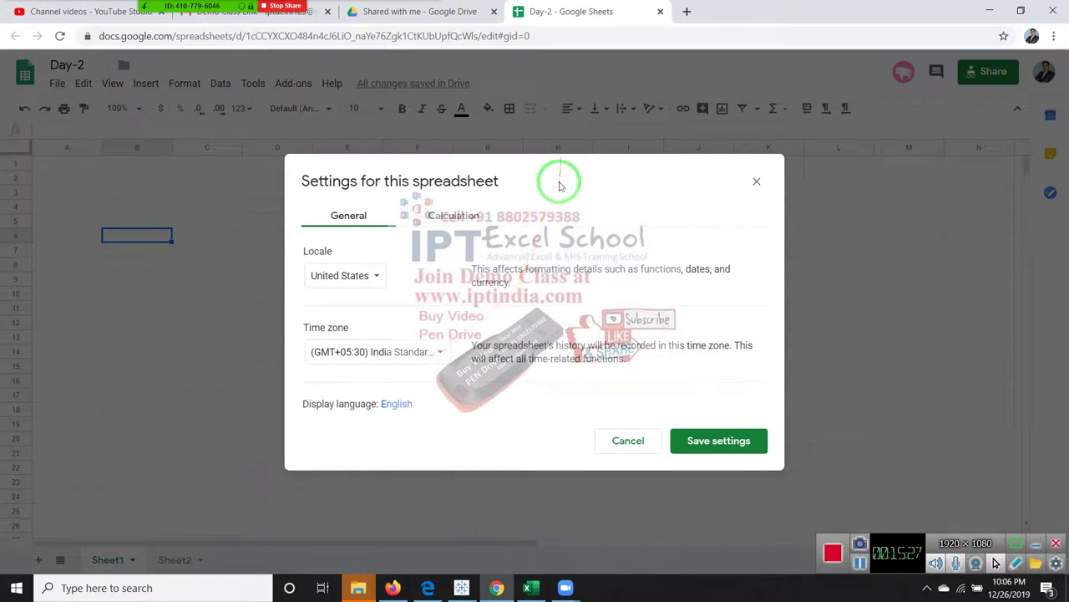
drag(559, 179, 433, 153)
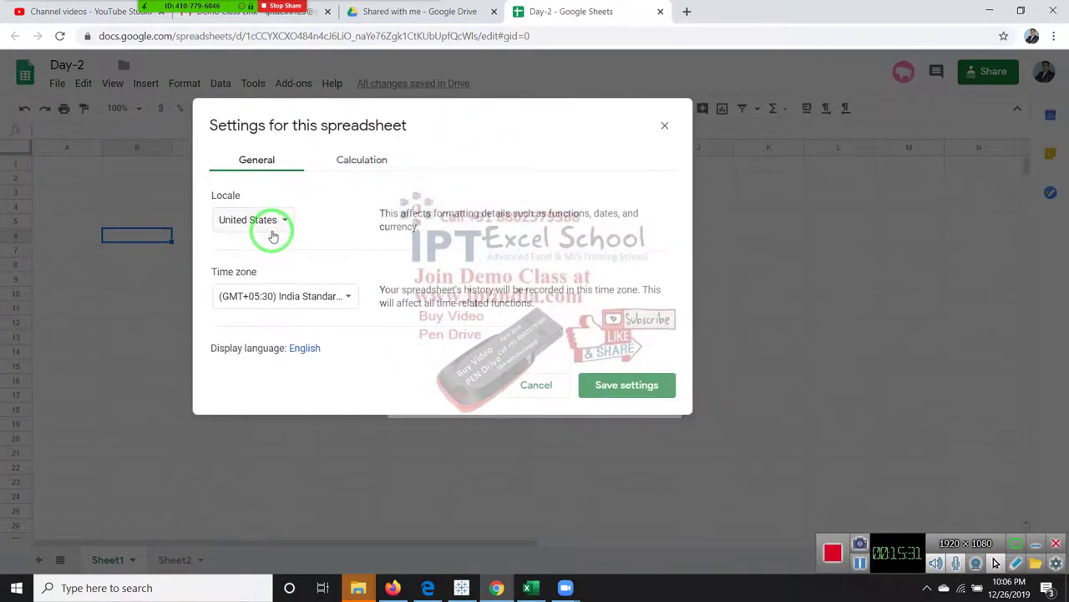
Review the Calculation tab's recalculation options and close settings without changes
click(338, 161)
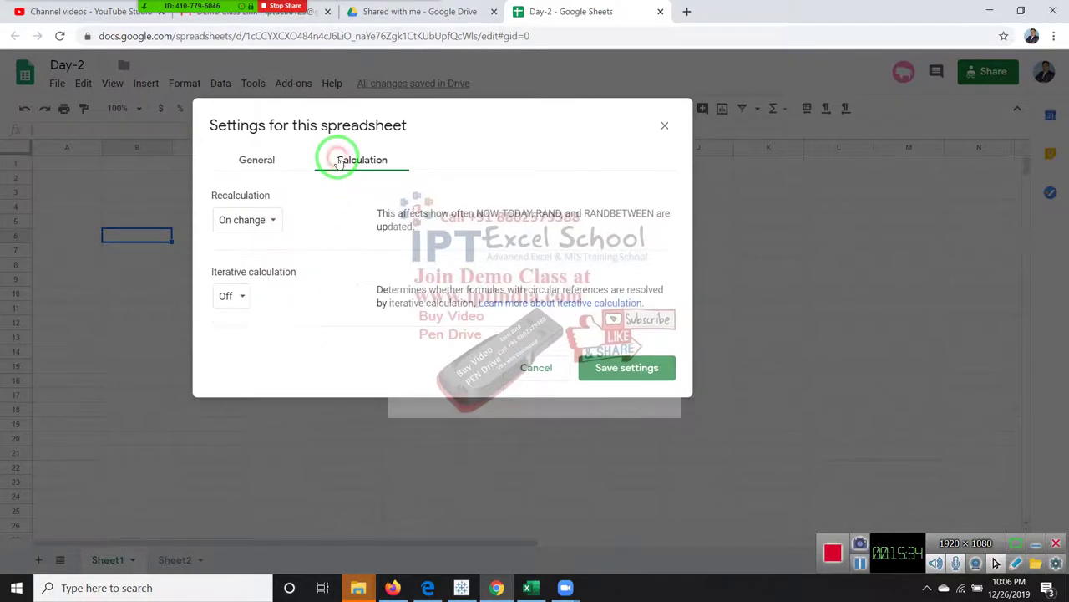
click(264, 233)
click(310, 360)
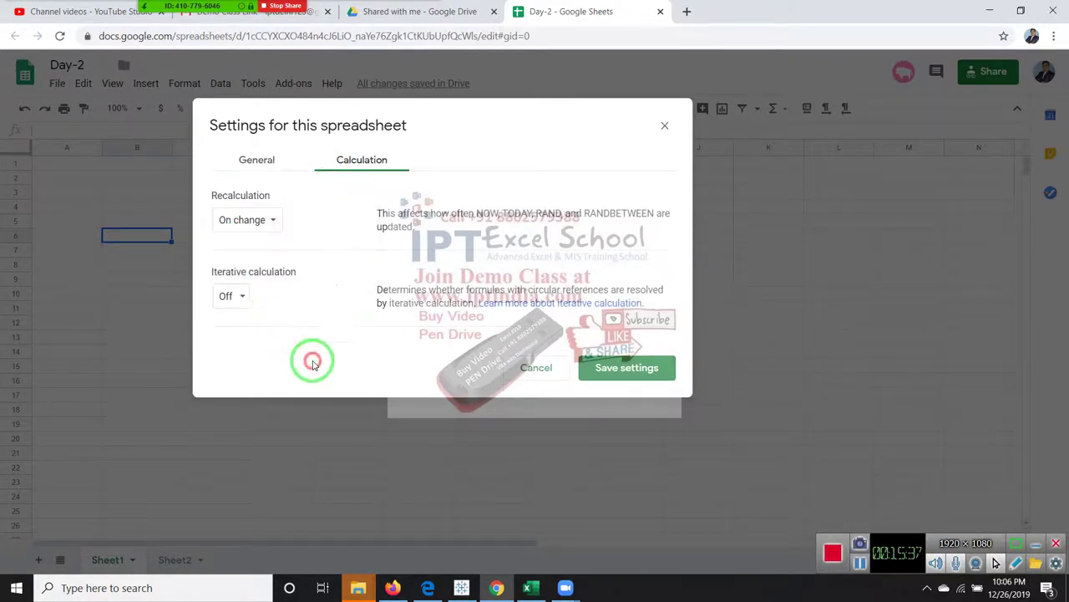
click(665, 128)
click(58, 87)
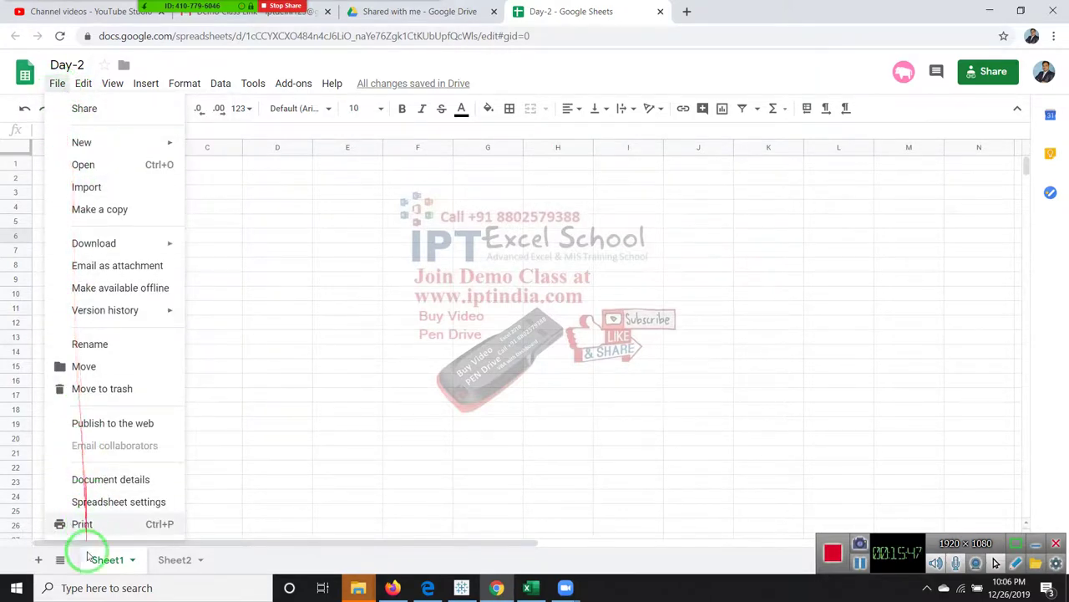
Dismiss the File and Edit menus, then show the Windows desktop with Win+D
click(339, 349)
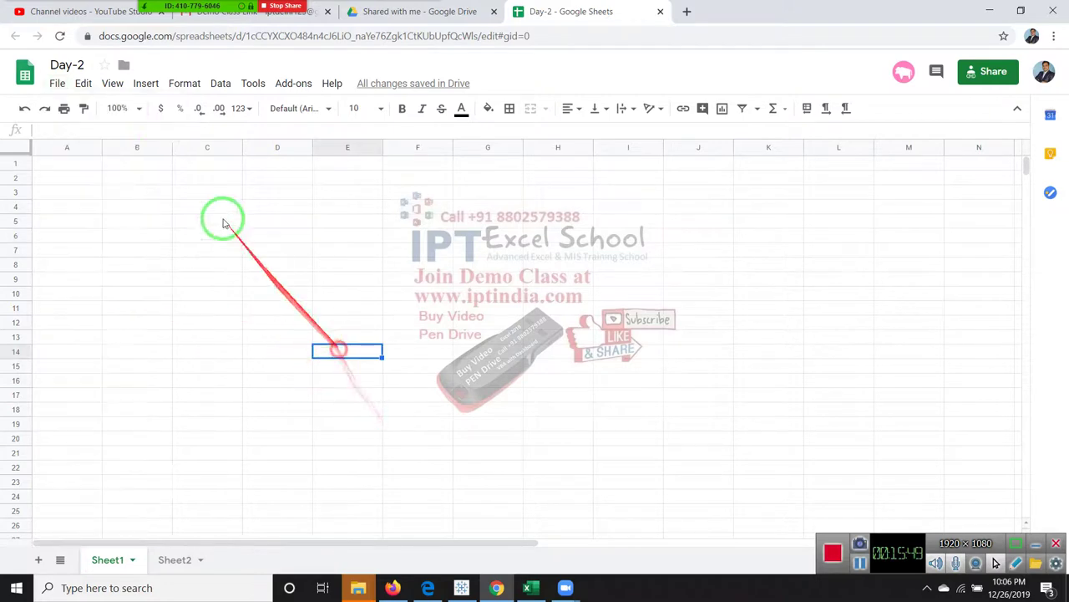
click(83, 85)
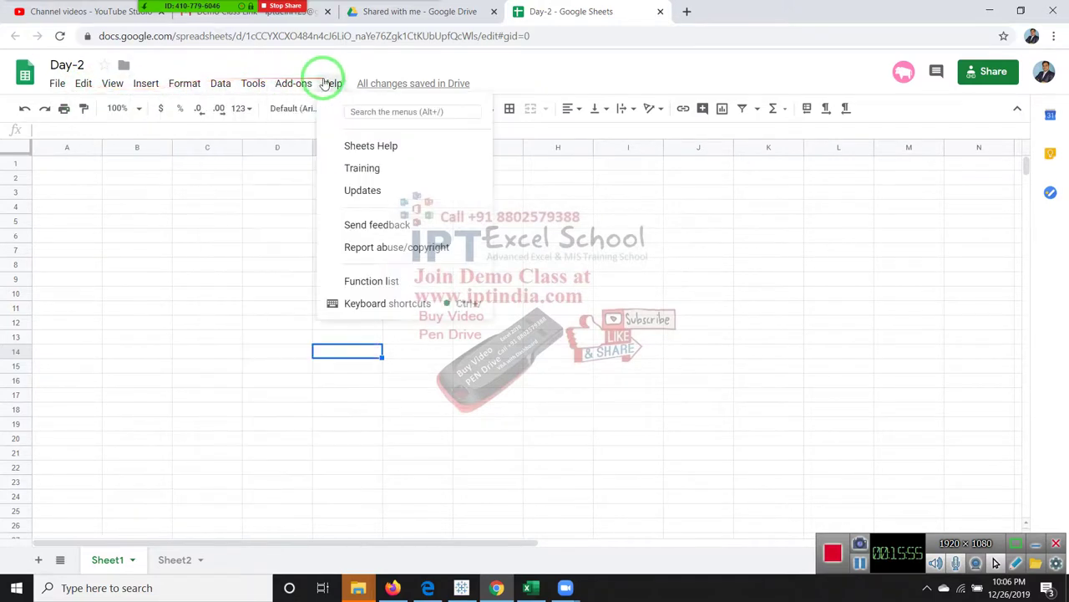
click(170, 254)
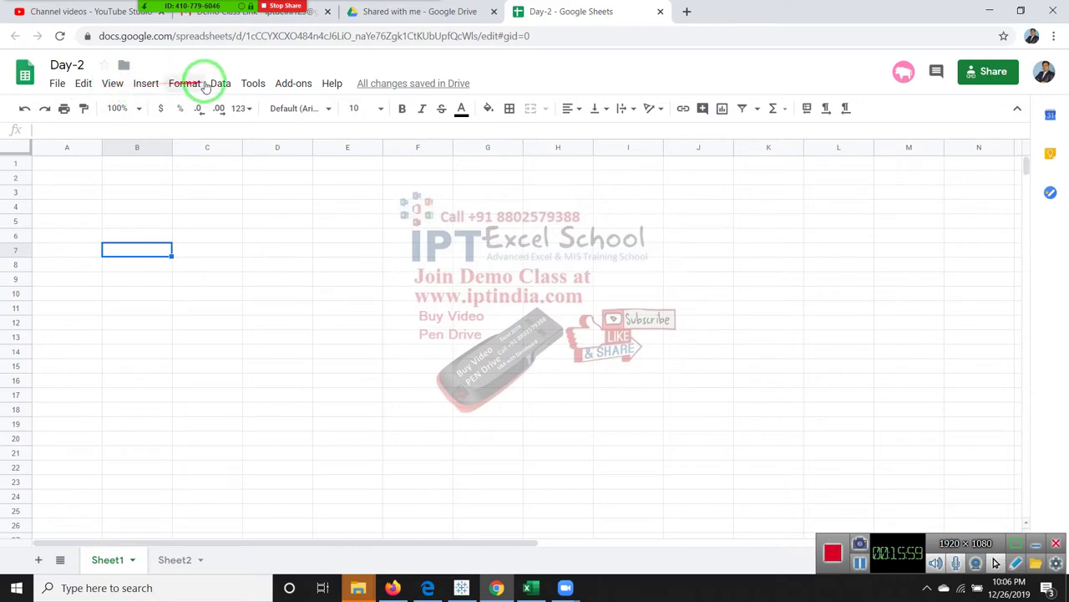
key(super+d)
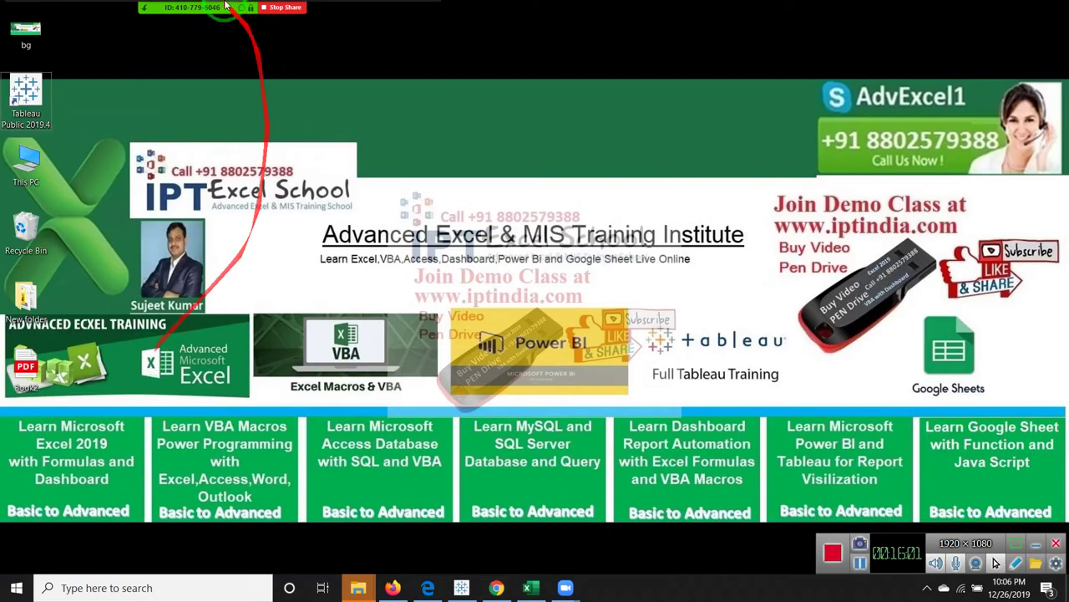